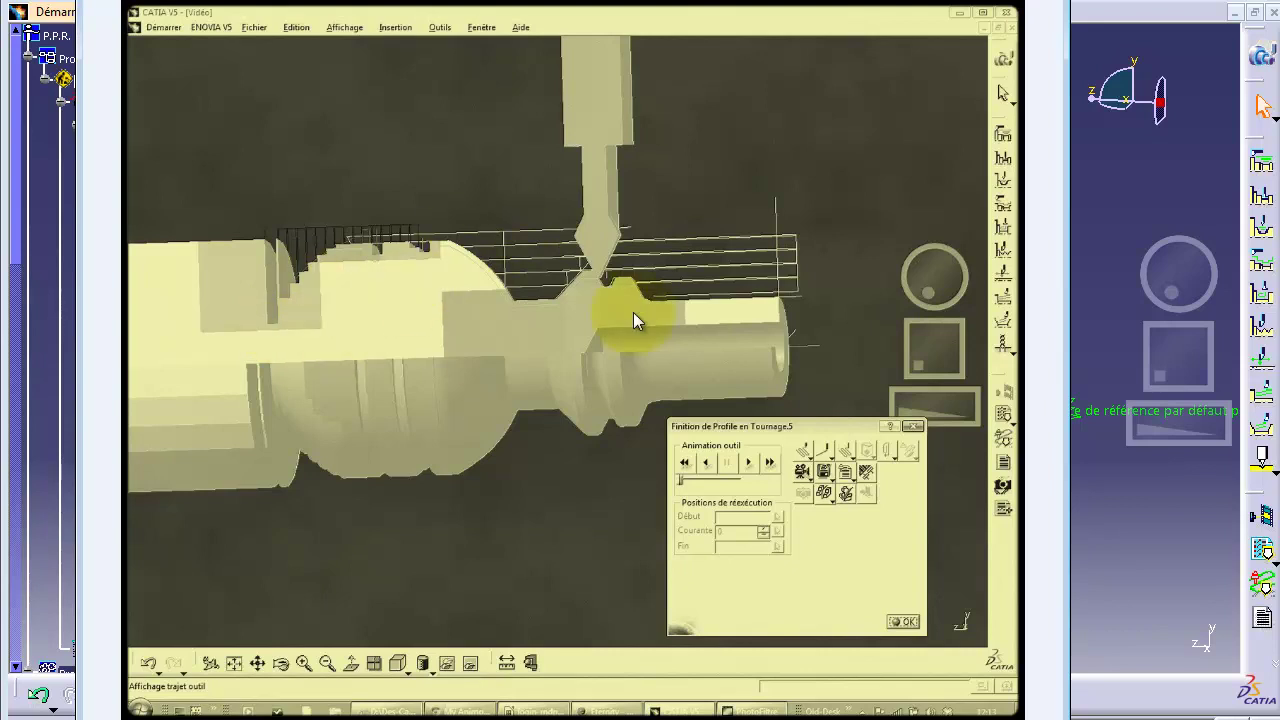
left_click(362, 275)
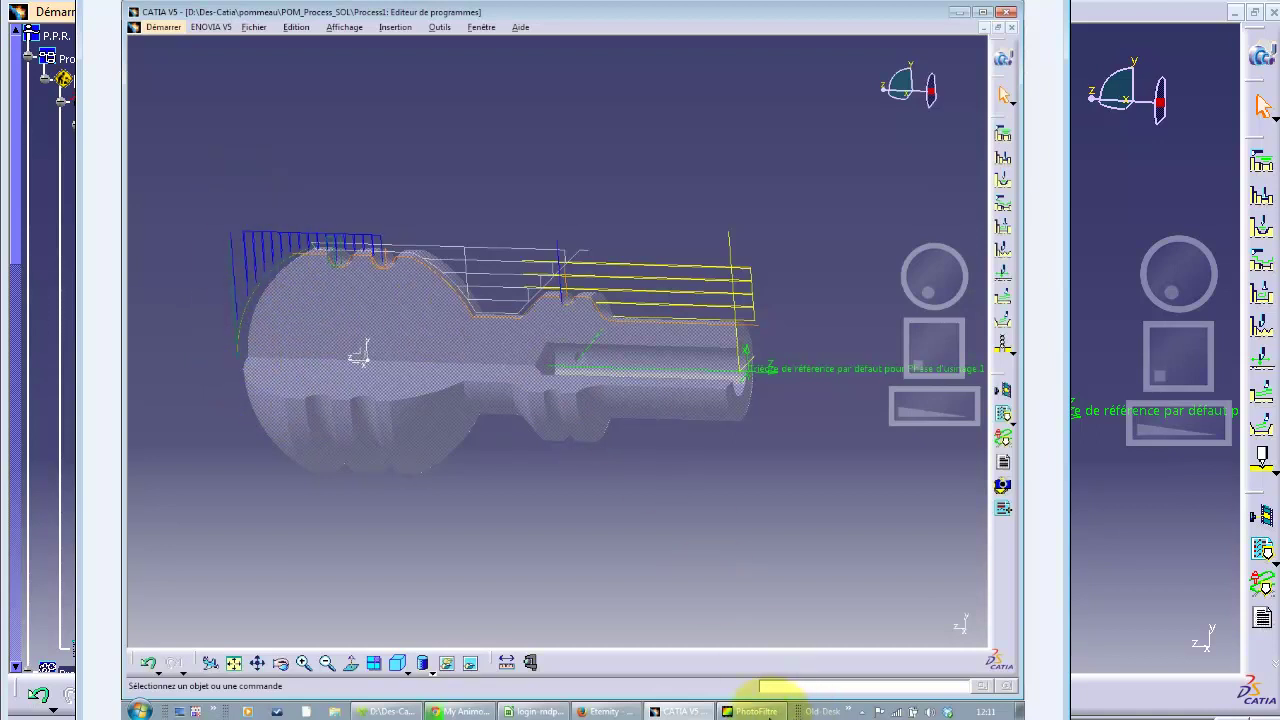
left_click(1095, 606)
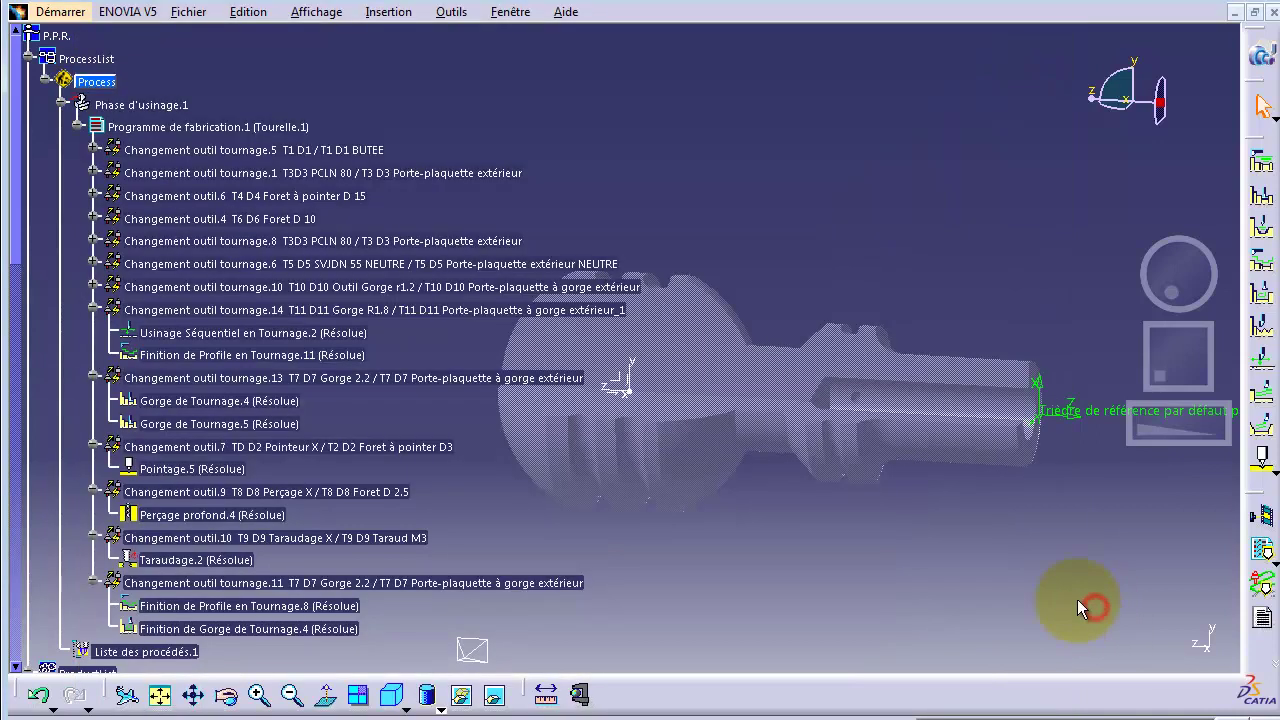
left_click(300, 333)
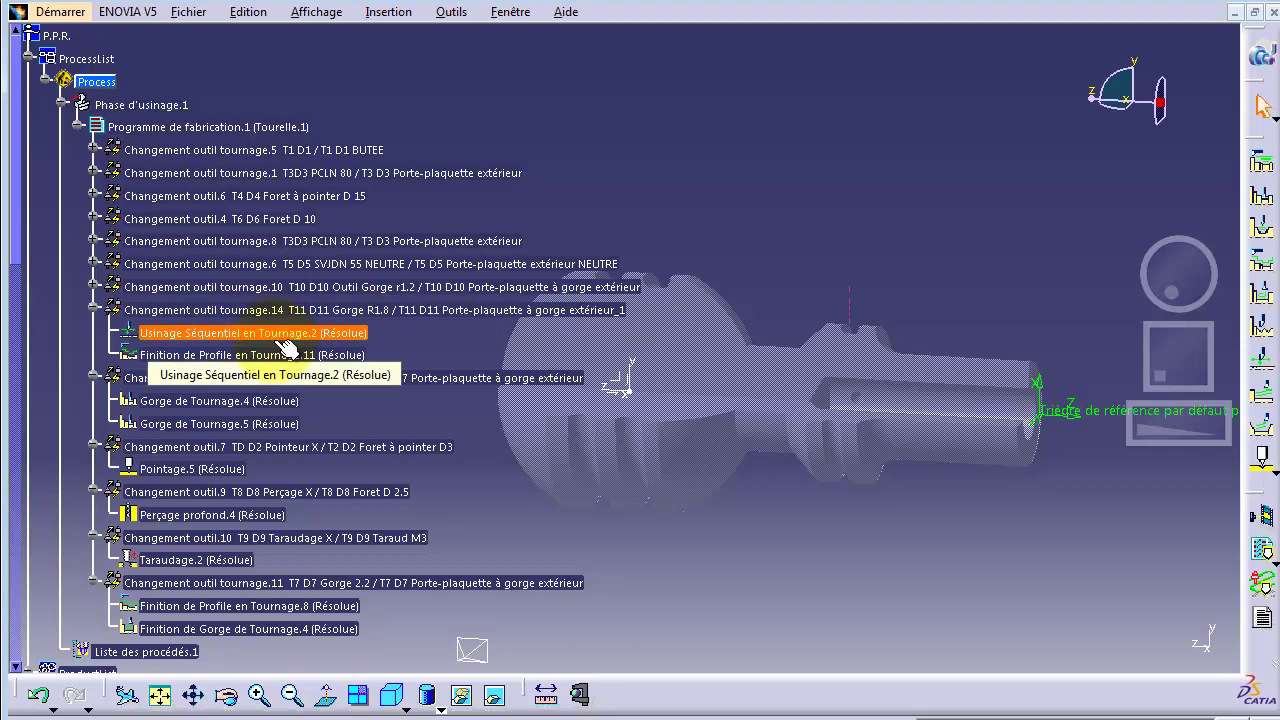
left_click(368, 354)
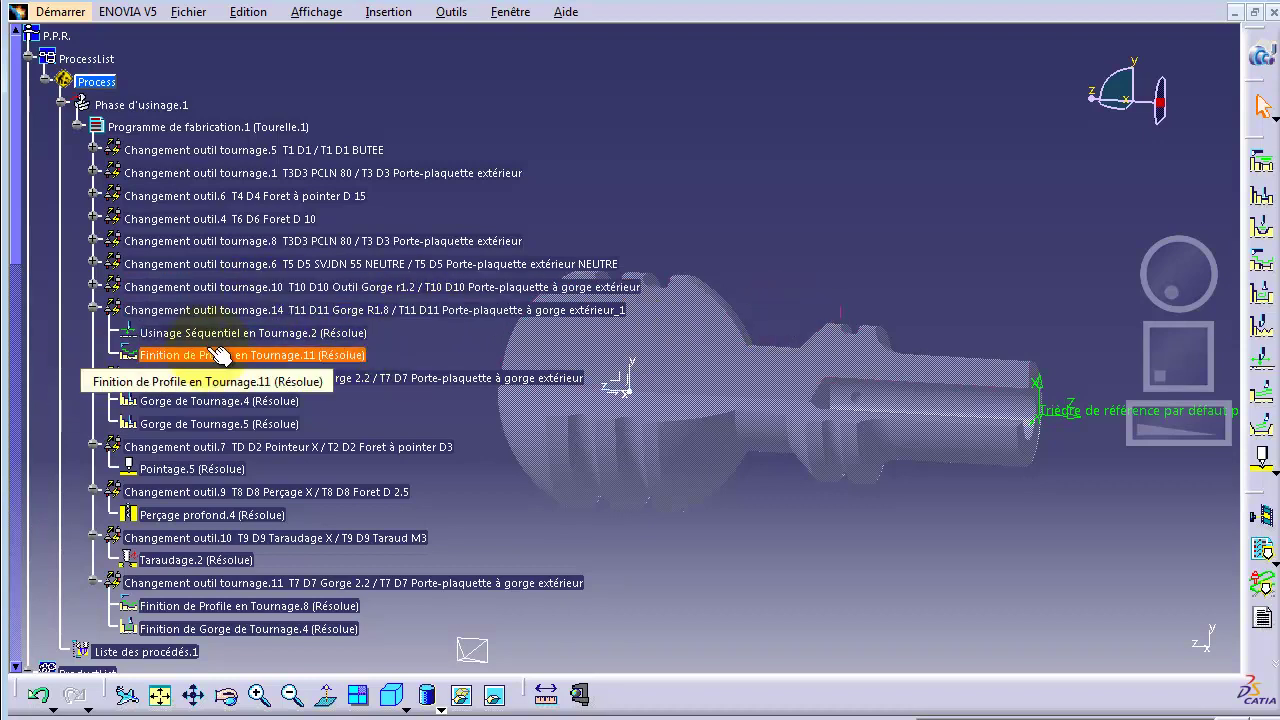
left_click(586, 310)
left_click(608, 284)
left_click(634, 287)
left_click(333, 380)
left_click(582, 322)
Open Finition de Profile en Tournage.11 and run its material-removal video simulation to the end to inspect the machined grooves
left_click(286, 354)
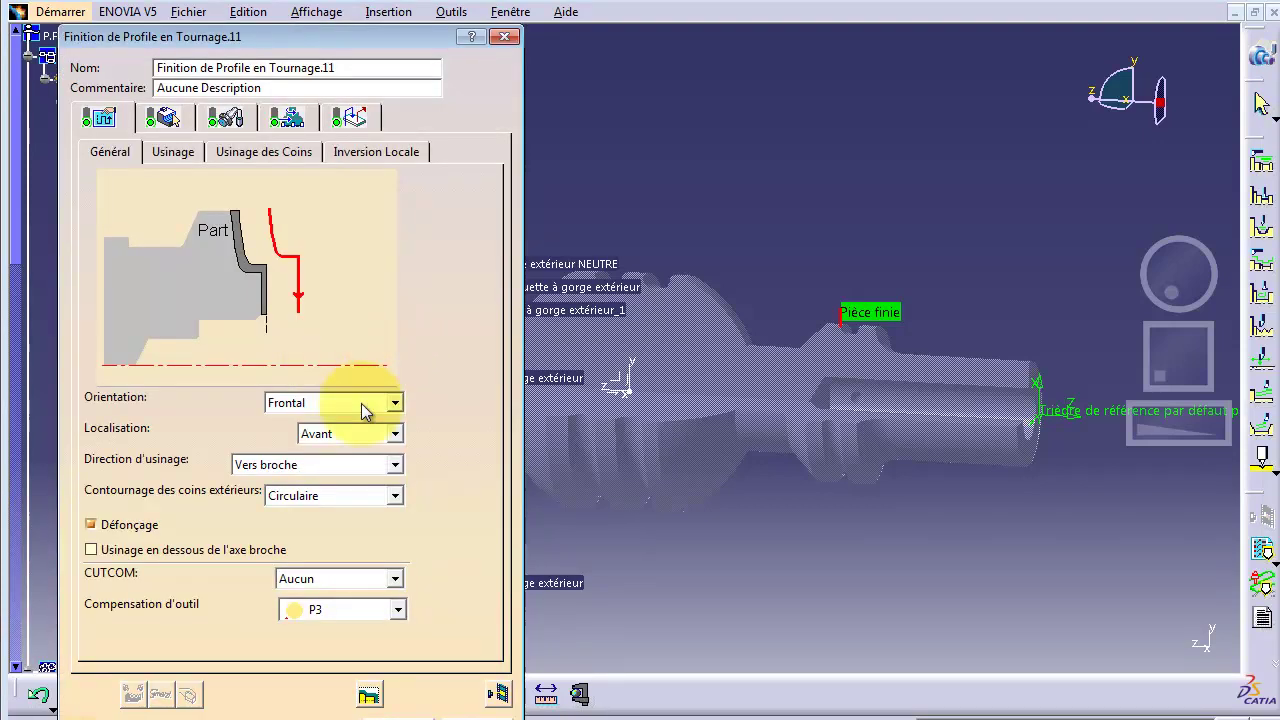
left_click(498, 693)
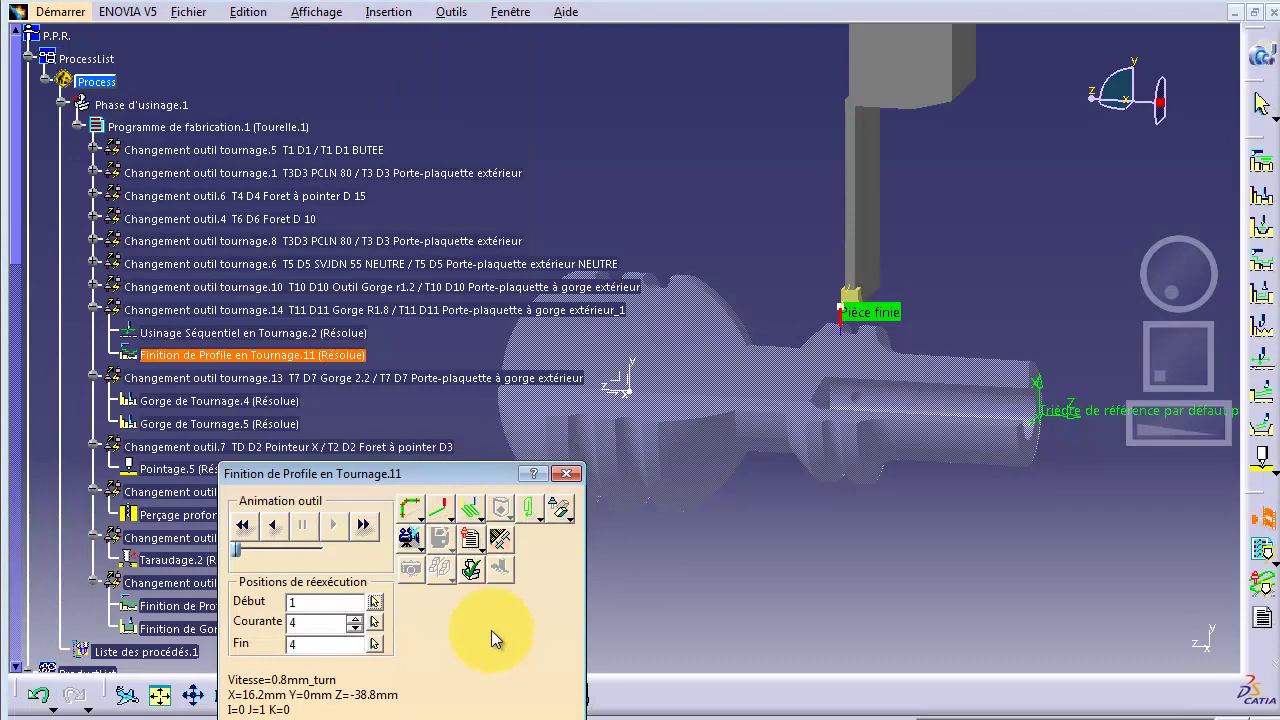
left_click(410, 537)
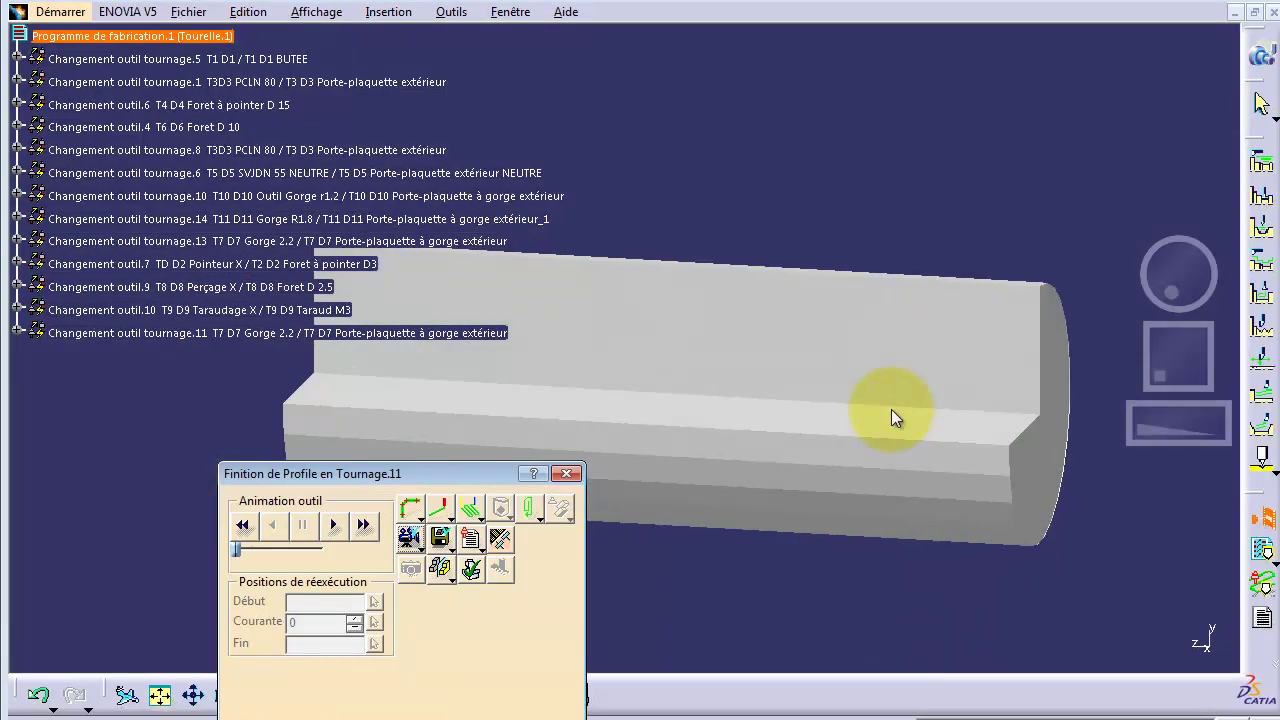
left_click(362, 527)
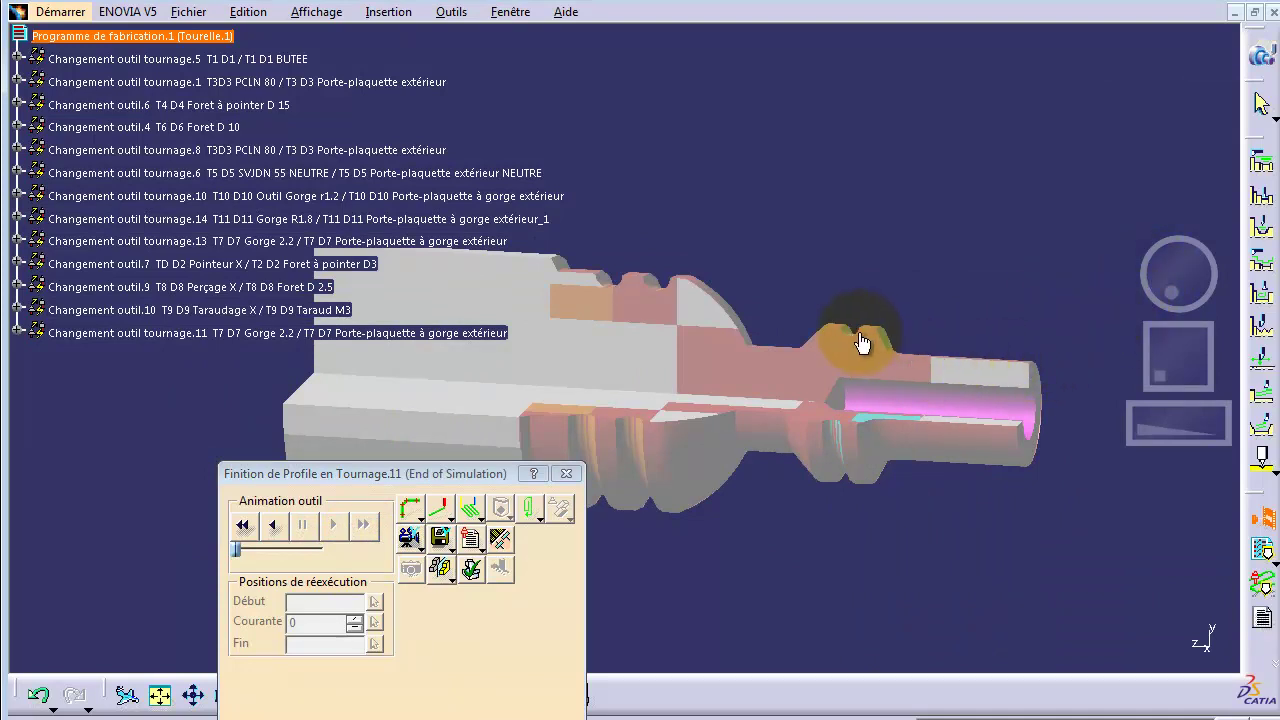
left_click_drag(1150, 263, 1158, 350)
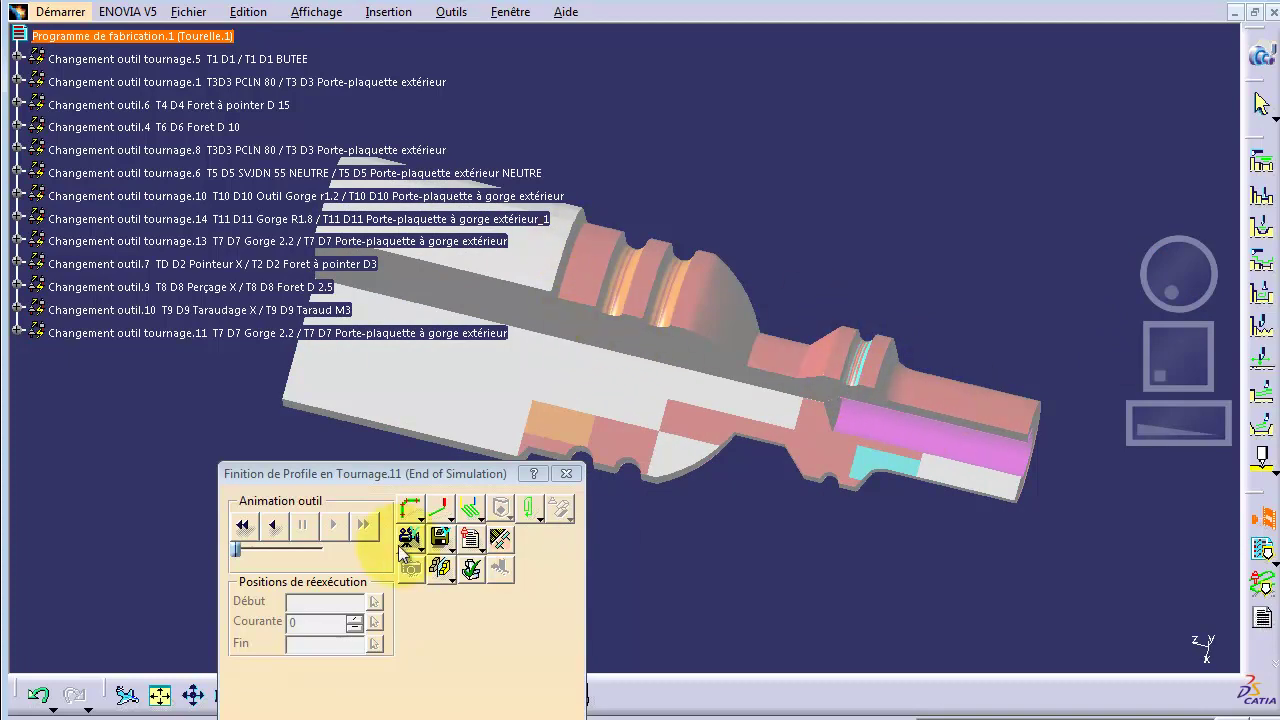
left_click_drag(1166, 276, 1174, 274)
Replay the material-removal simulation from the start in a different replay mode, and close the finishing operation
left_click(243, 525)
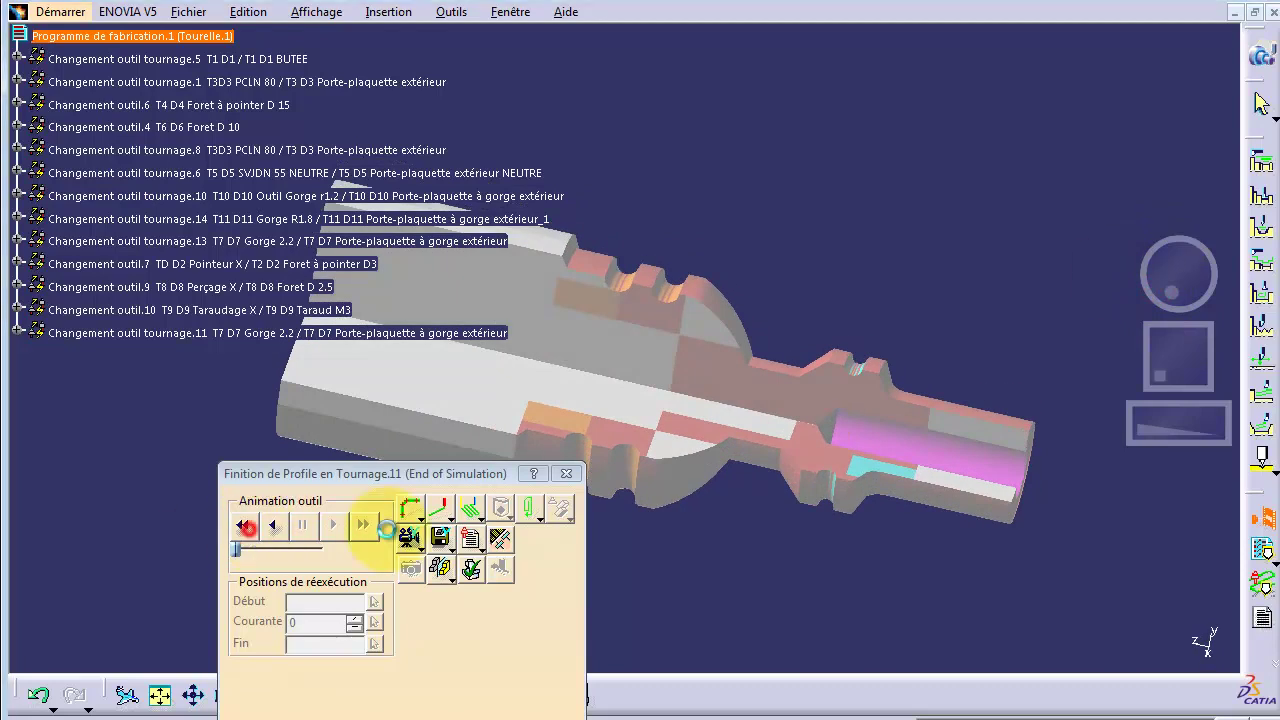
left_click(440, 512)
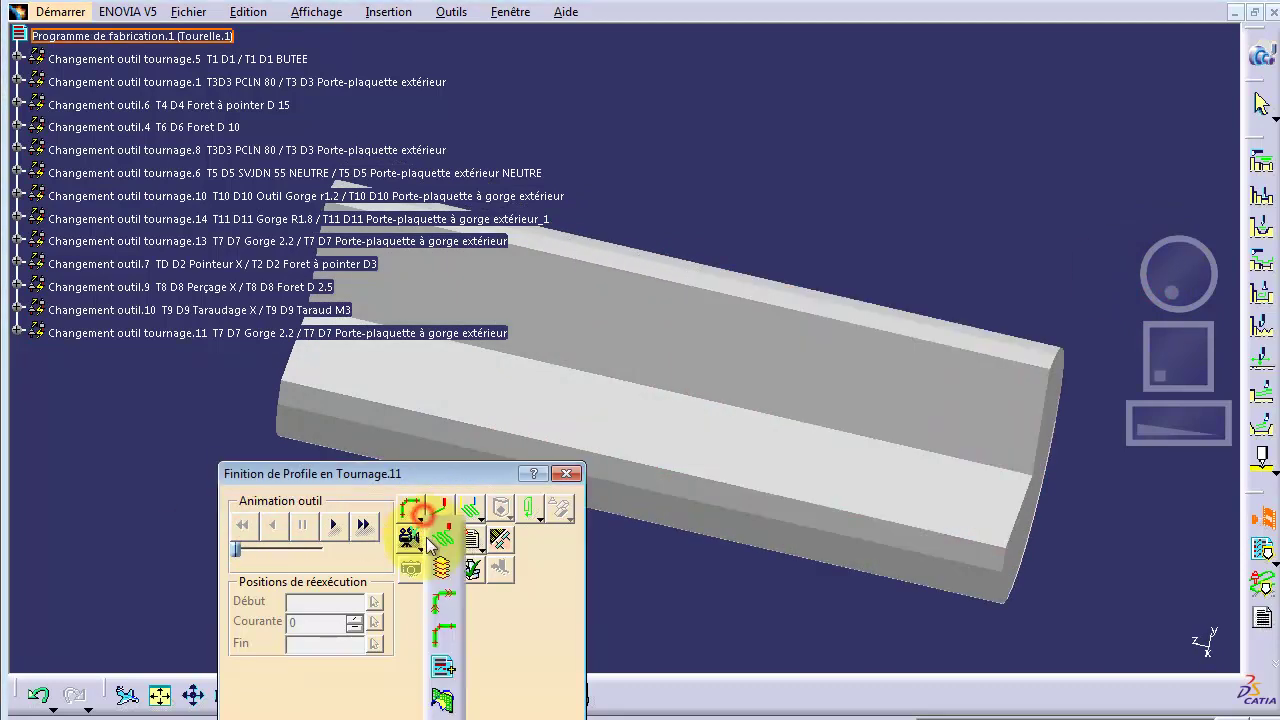
left_click(333, 525)
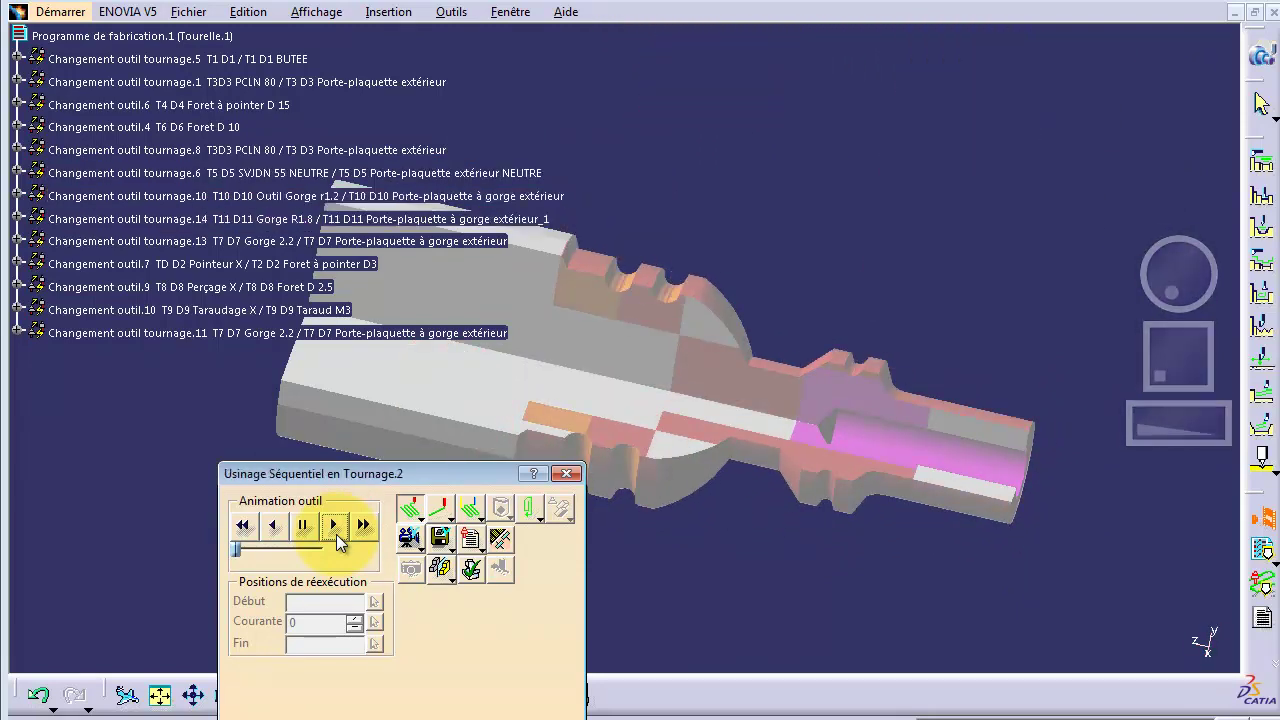
left_click(336, 534)
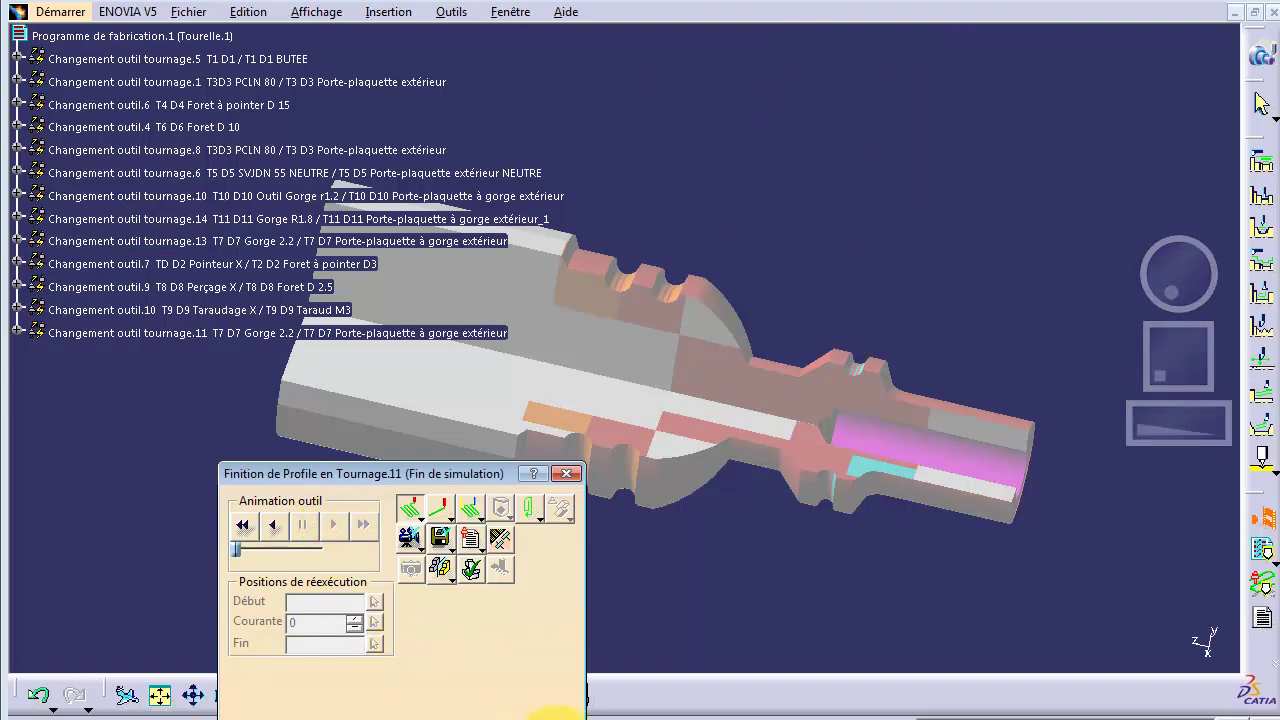
left_click(555, 715)
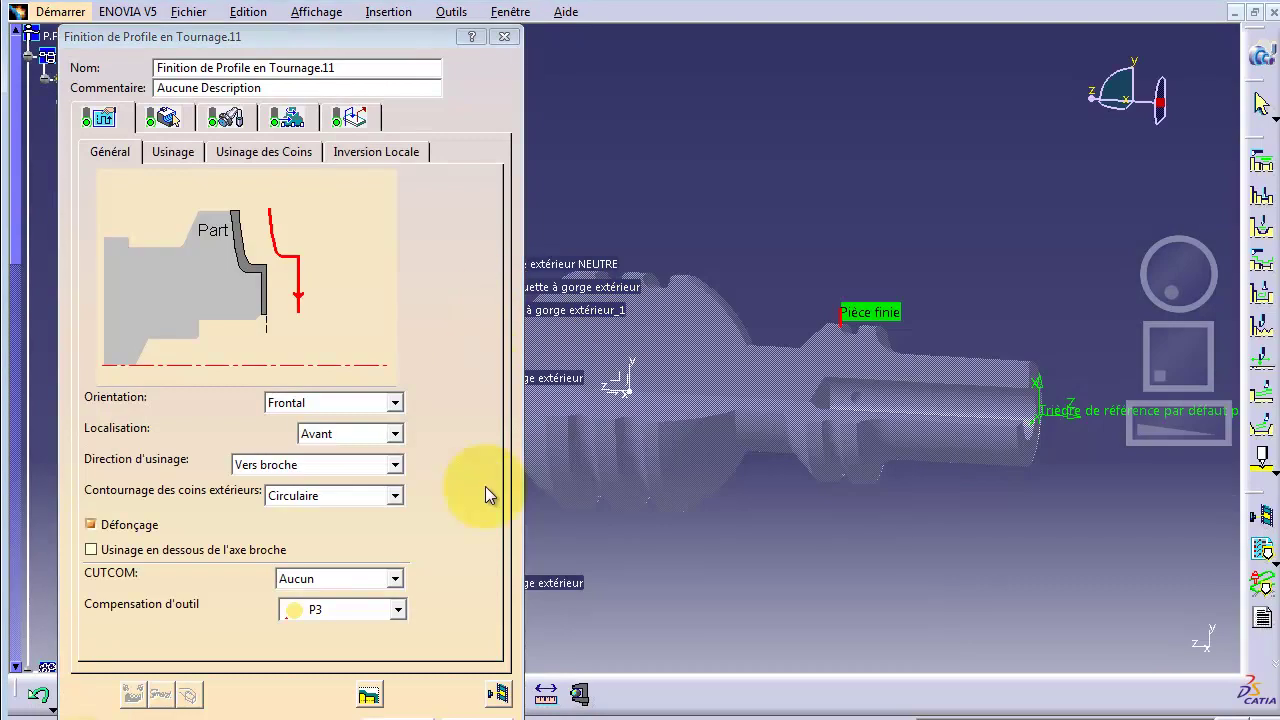
left_click(420, 708)
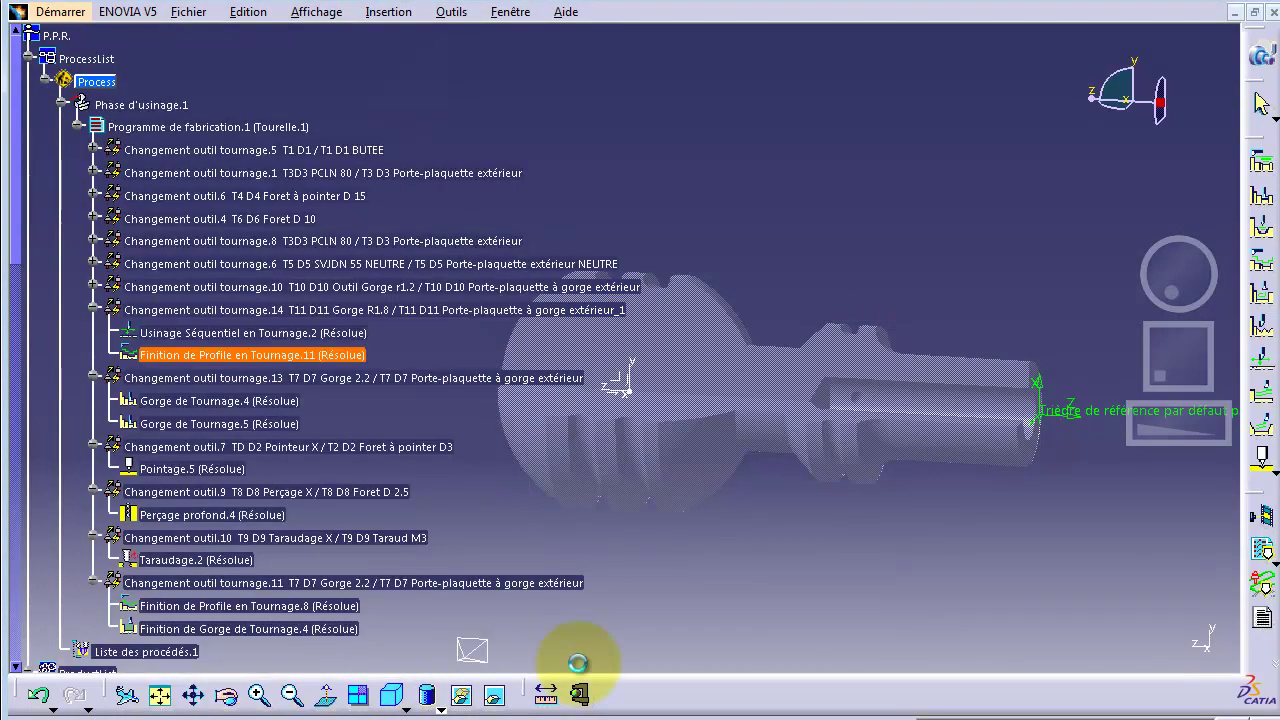
Open the Gorge de Tournage.4 operation for editing with its finished-part profile on the spherical end in close view
left_click(185, 402)
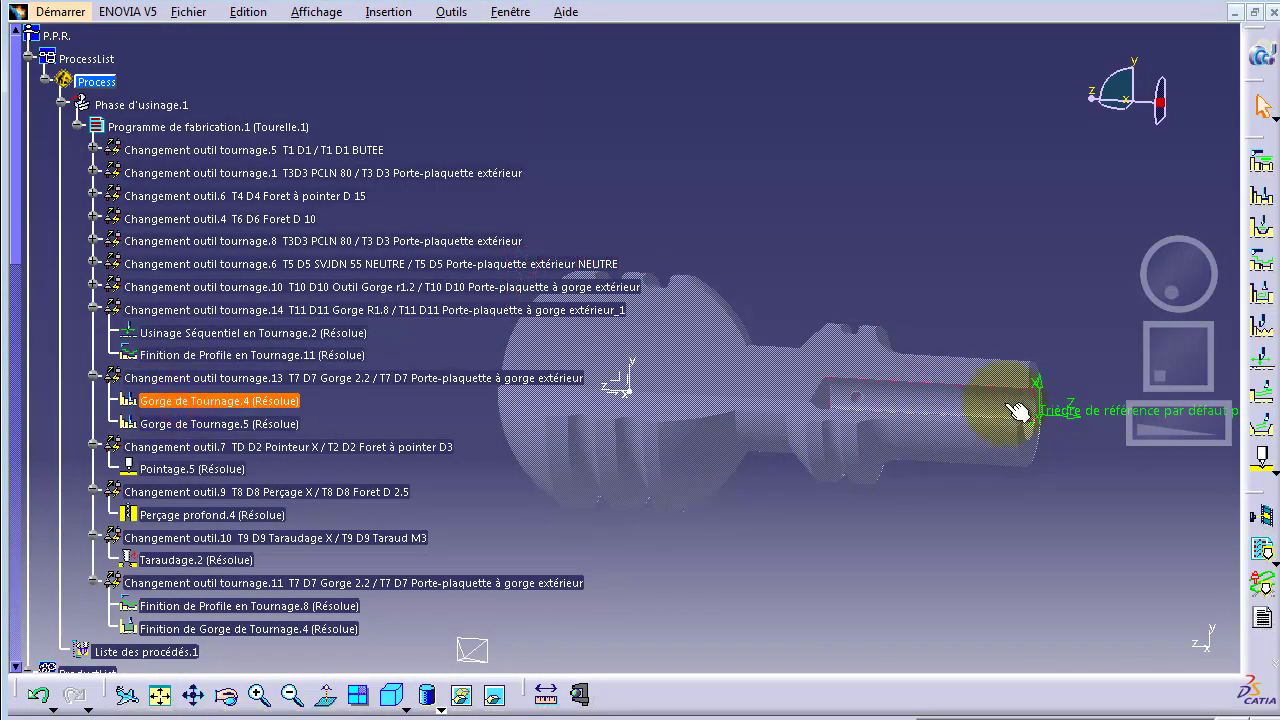
left_click_drag(1135, 378, 1134, 374)
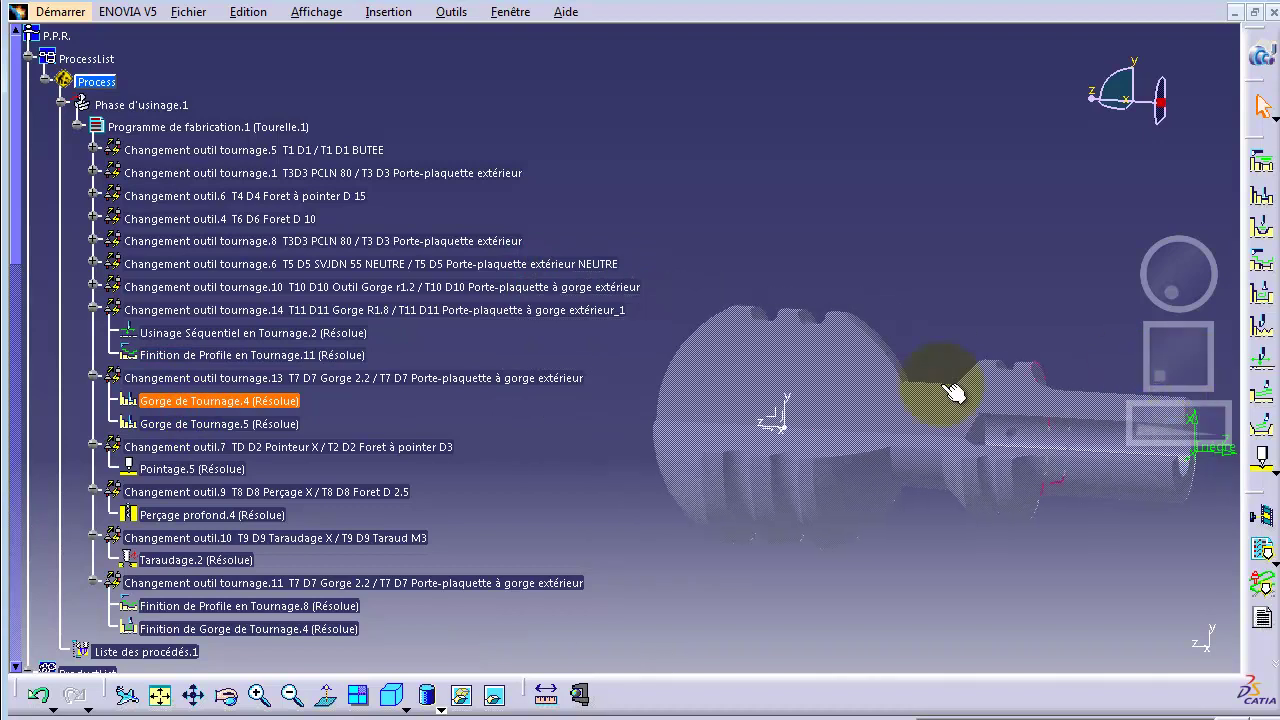
left_click(250, 398)
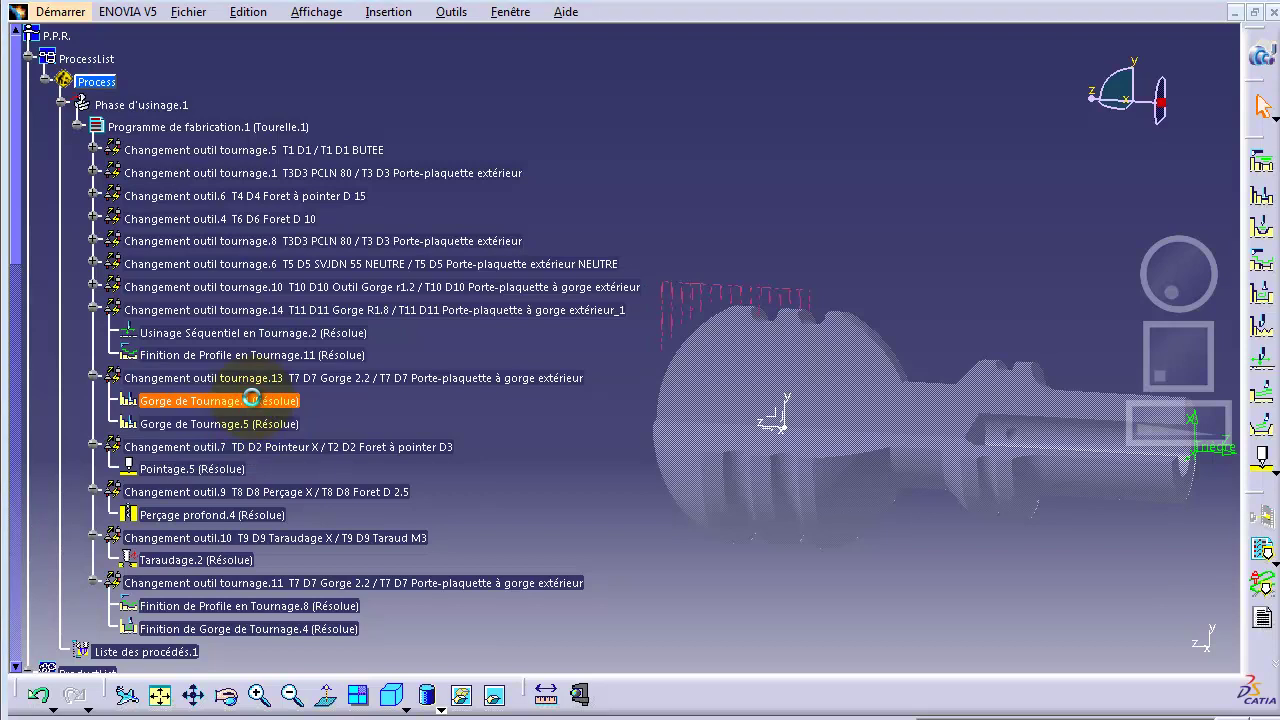
double_click(250, 398)
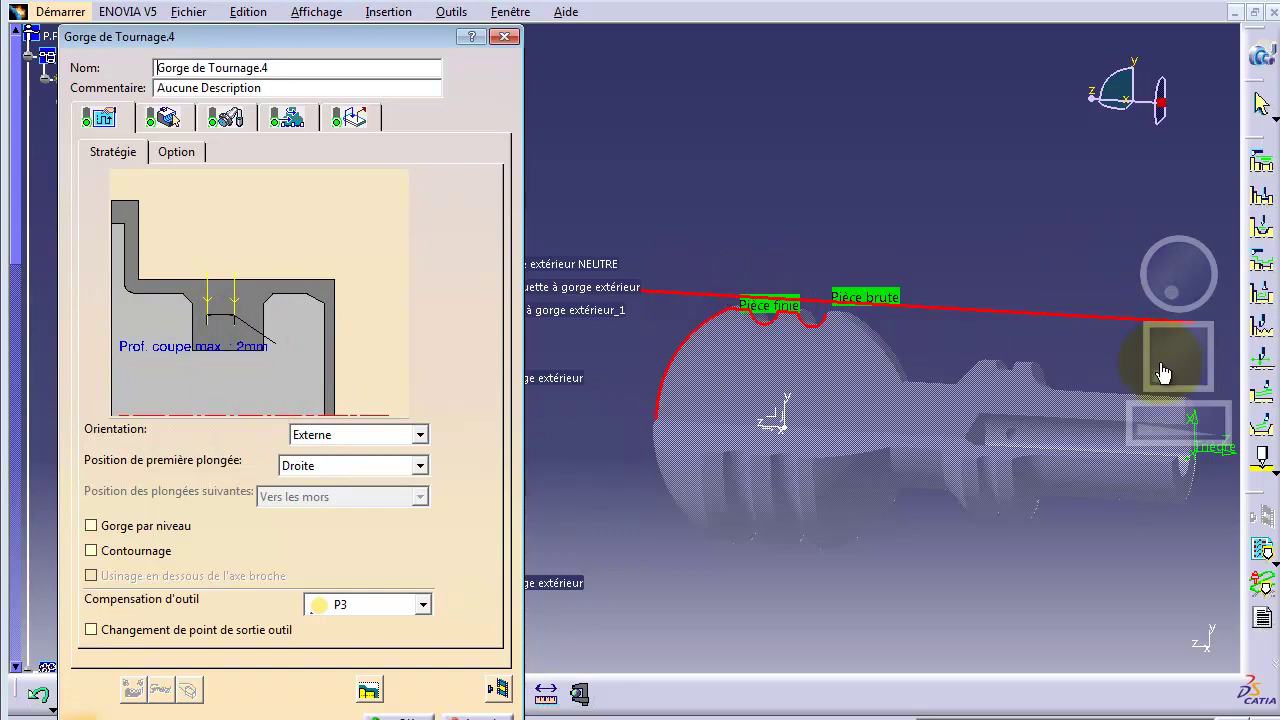
left_click_drag(1143, 423, 1224, 410)
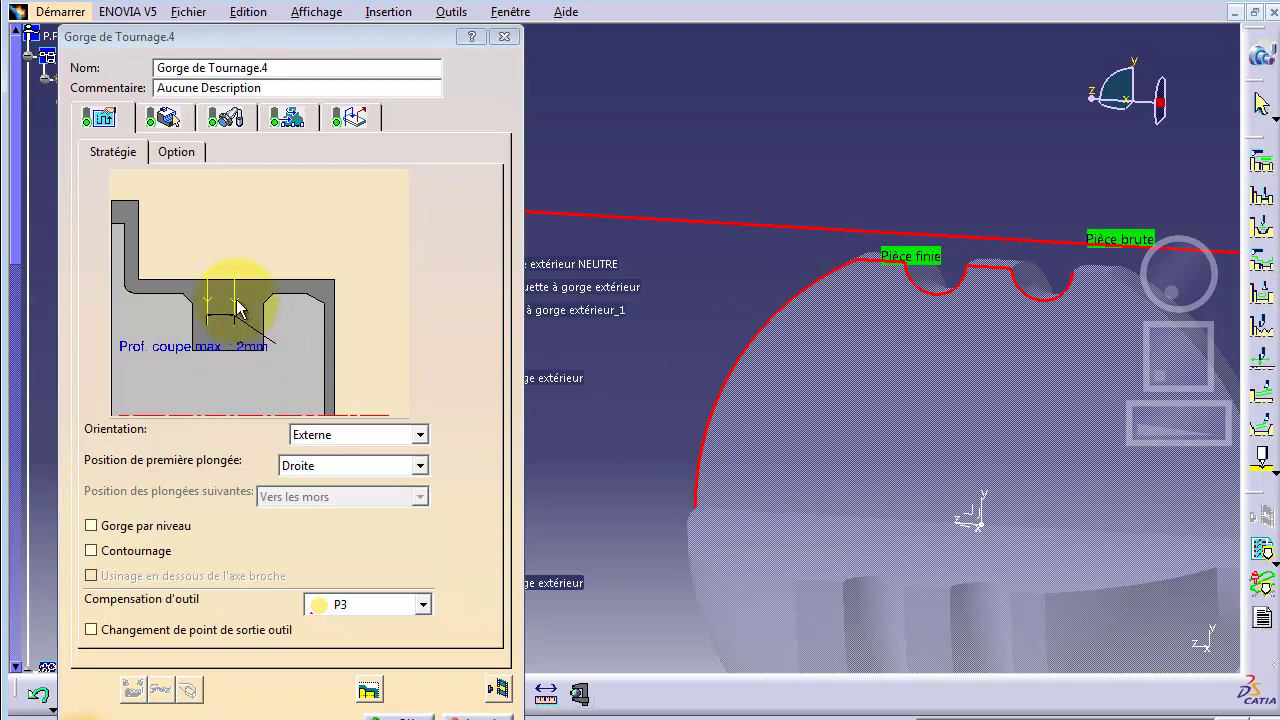
Review the strategy, tool, insert, geometry, feed and spindle-speed parameters and the strategy options of Gorge de Tournage.4
left_click(251, 37)
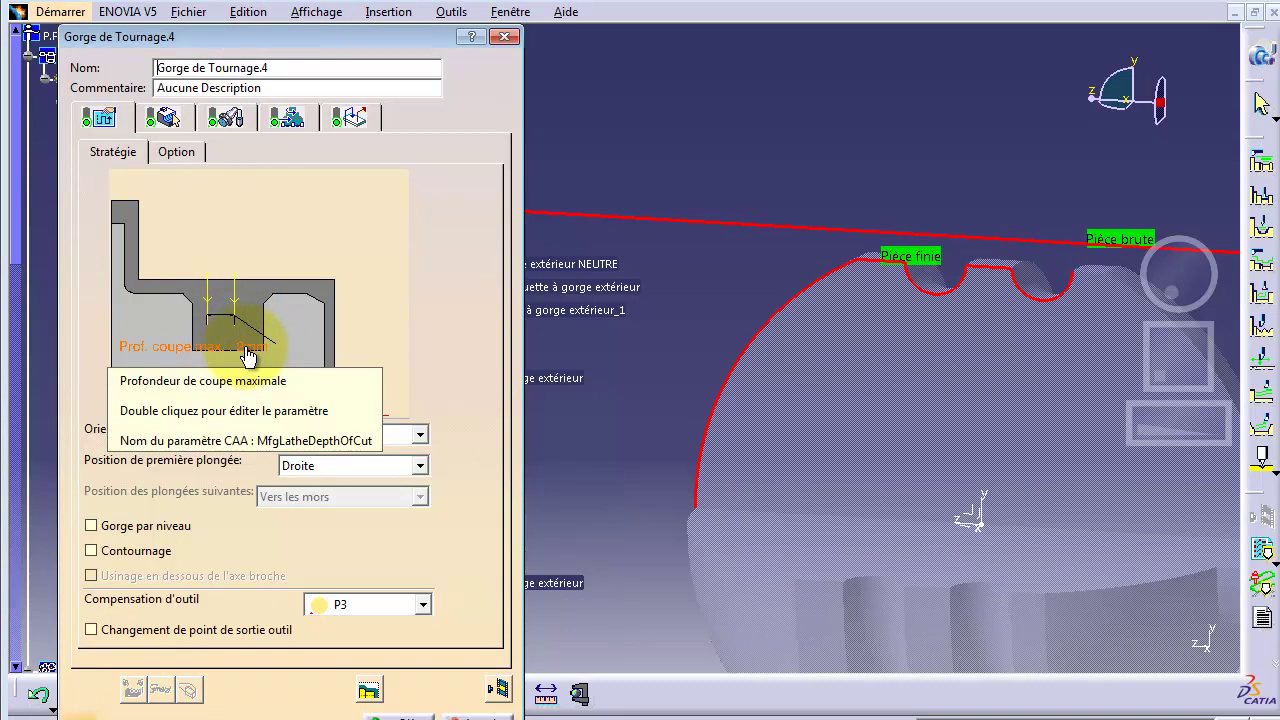
left_click(226, 118)
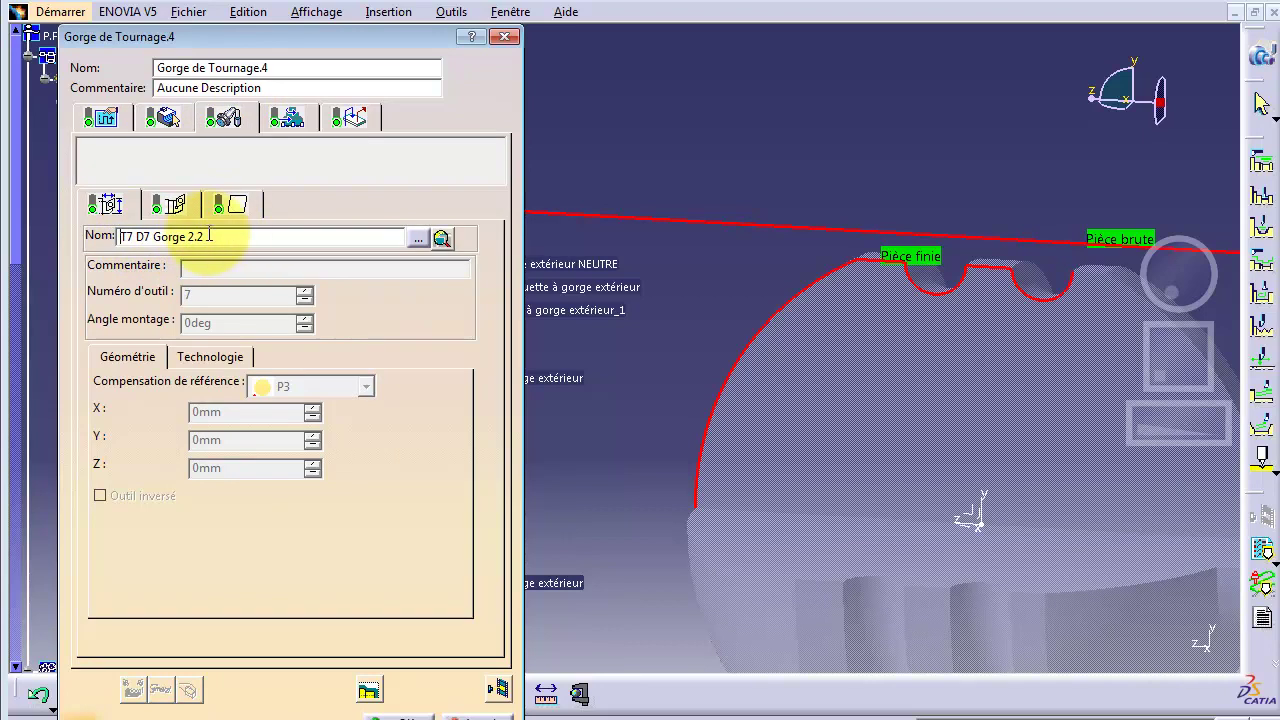
left_click(233, 204)
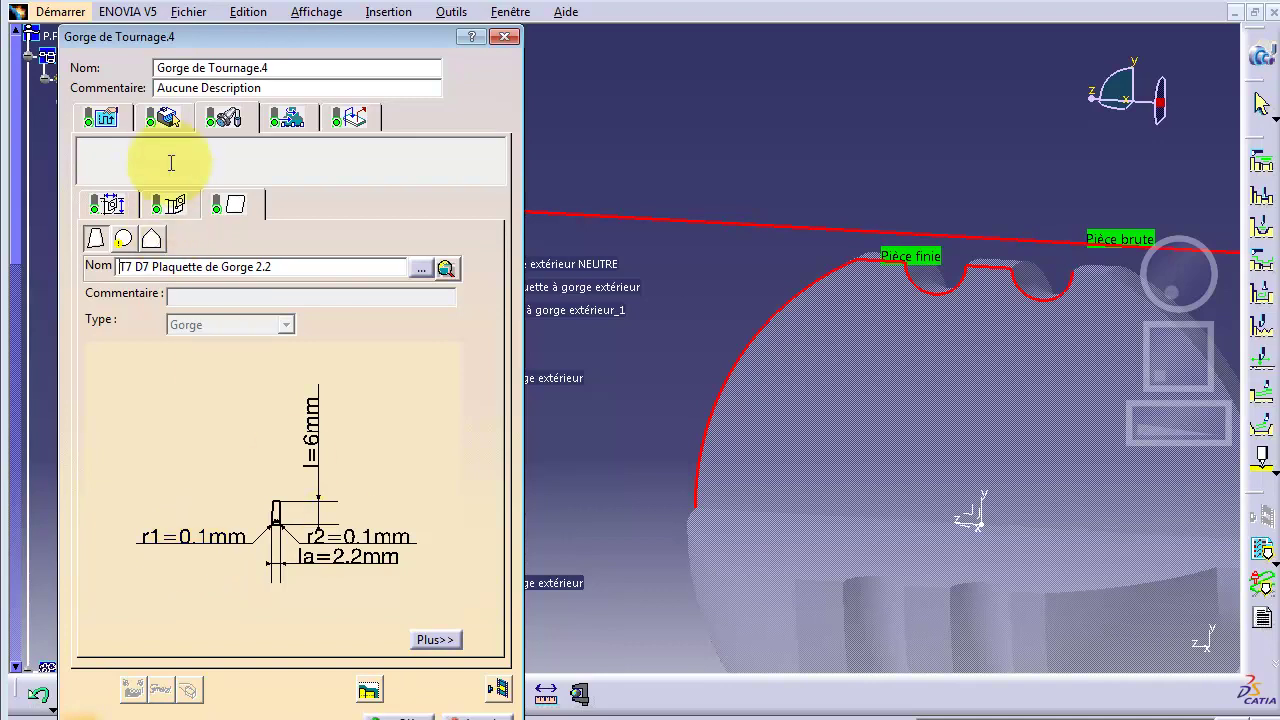
left_click(168, 118)
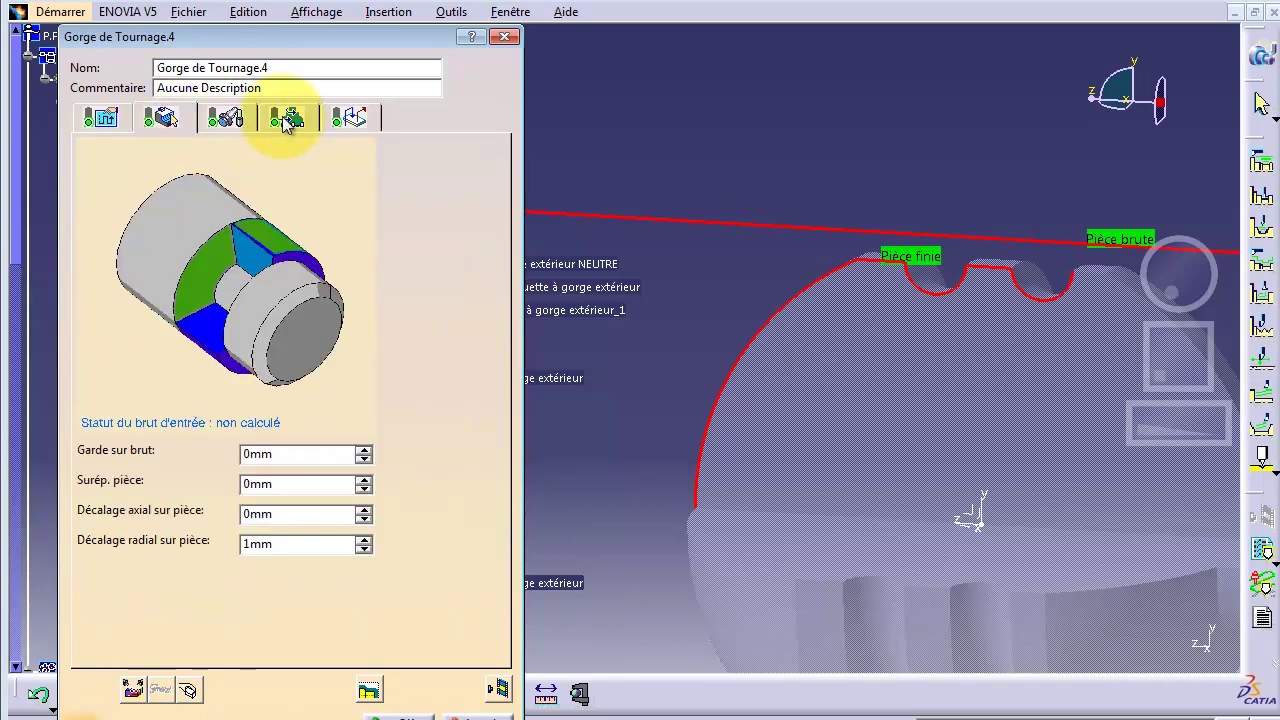
left_click(287, 120)
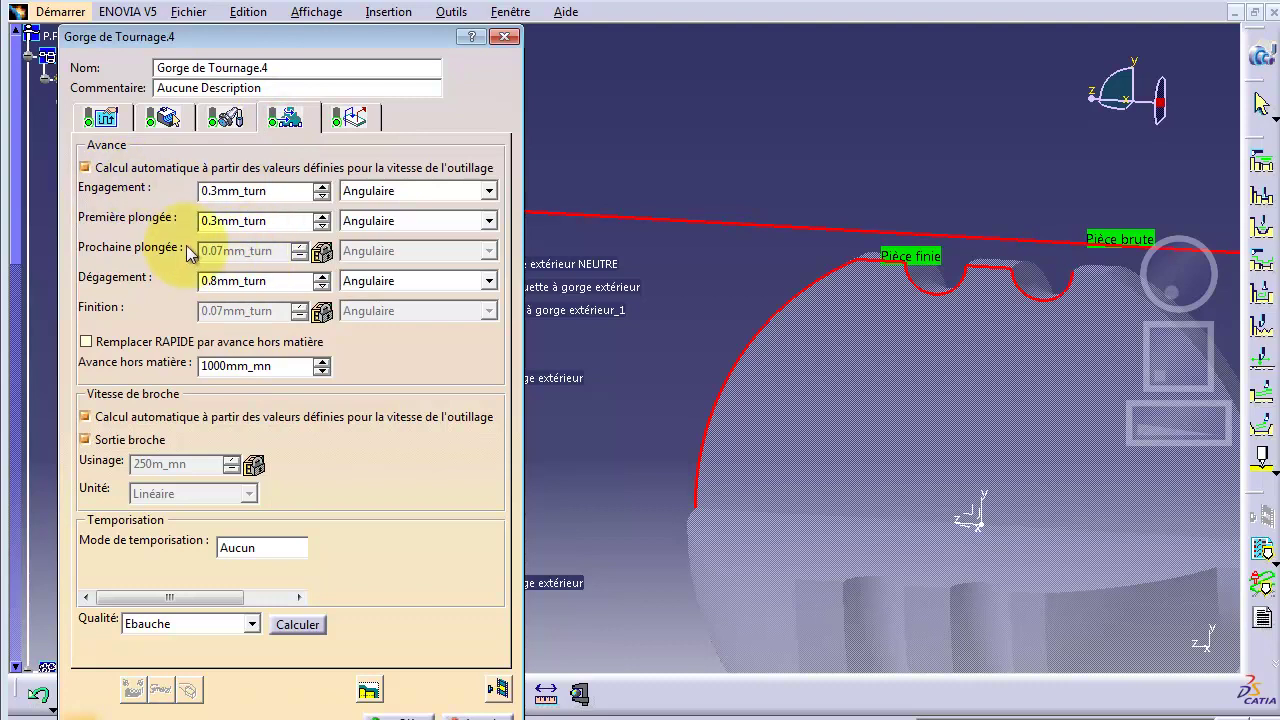
left_click_drag(303, 219, 207, 218)
left_click_drag(286, 190, 204, 190)
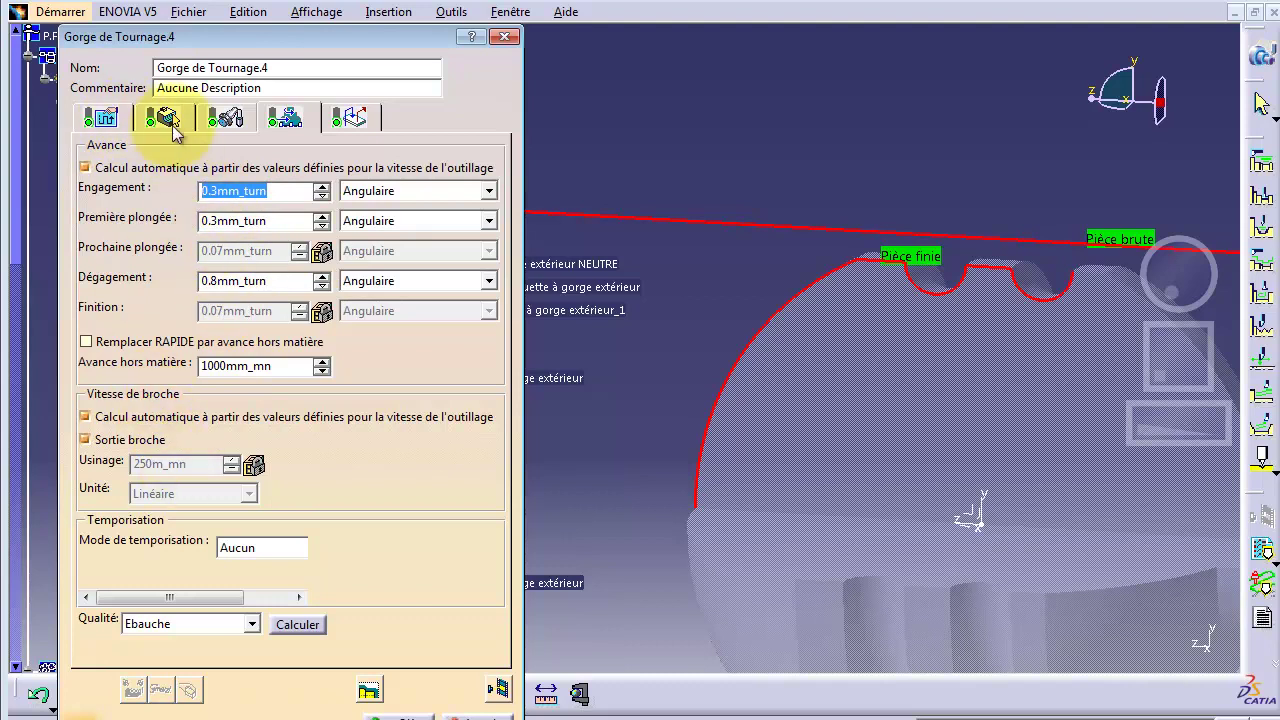
left_click(102, 118)
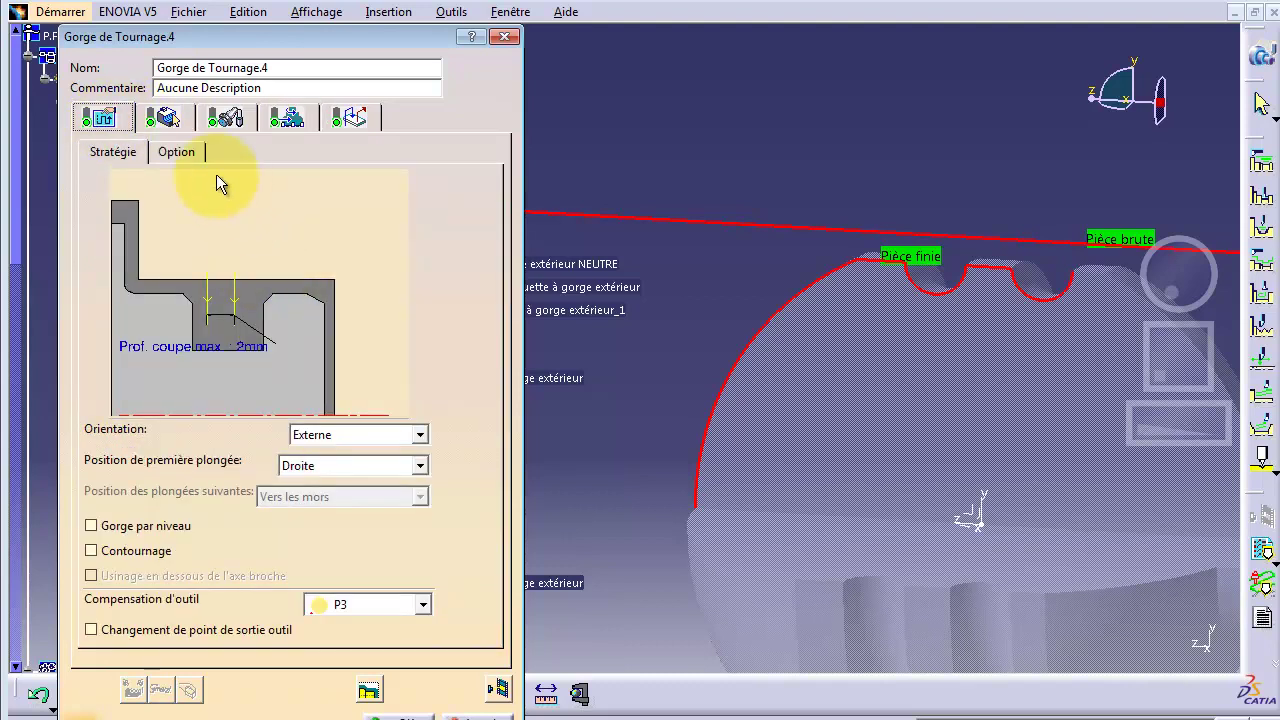
left_click(185, 150)
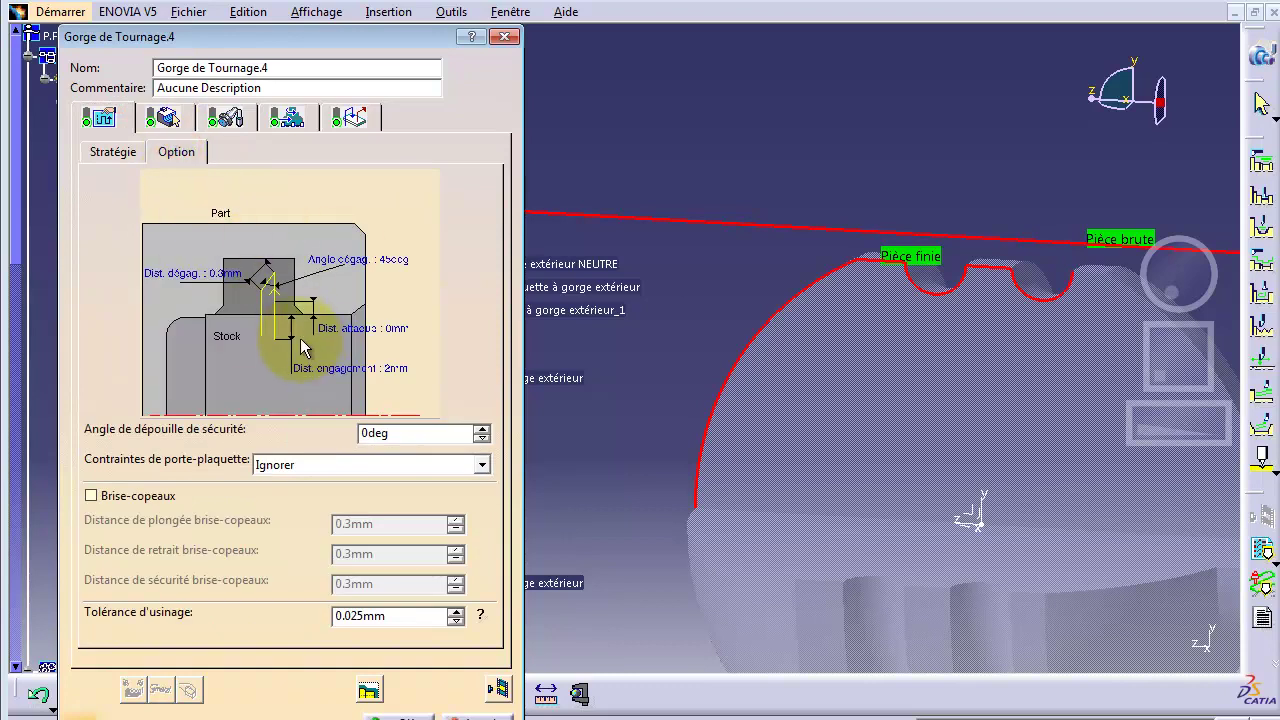
Set the radial offset on the part (Décalage radial sur pièce) of Gorge de Tournage.4 to 0
left_click(165, 117)
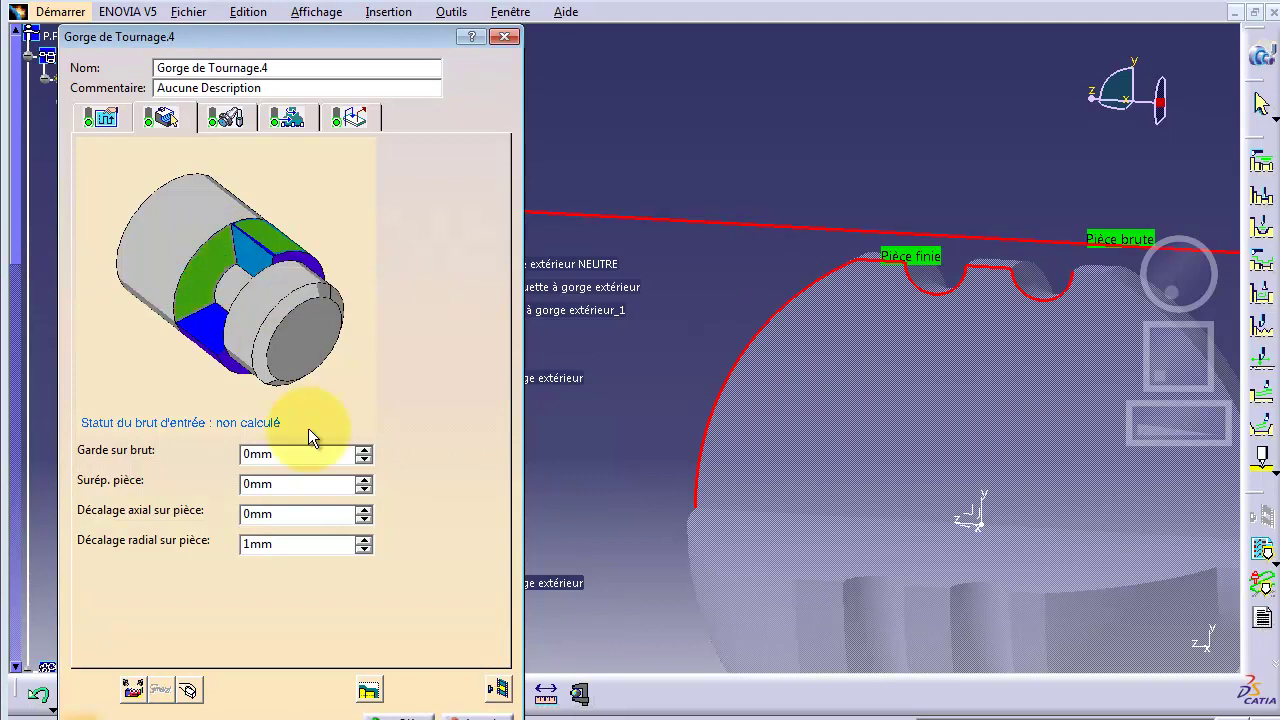
left_click(248, 545)
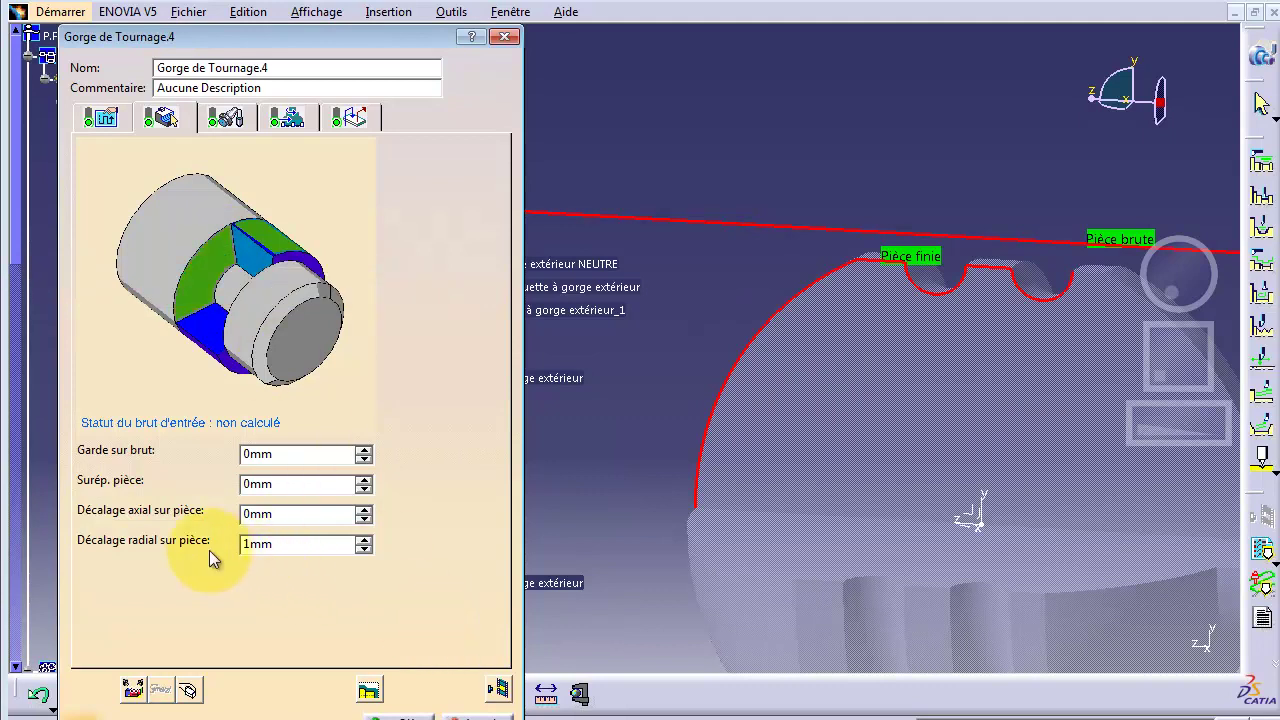
double_click(273, 545)
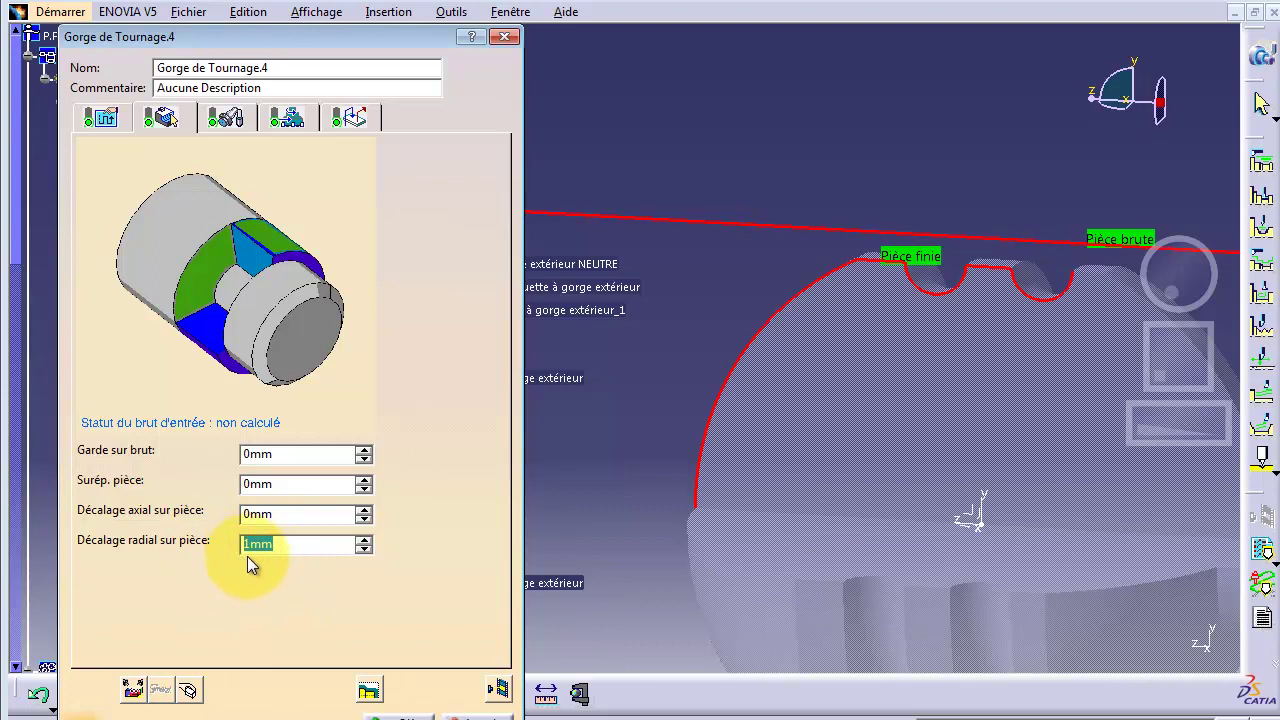
type("0")
Replay the Gorge de Tournage.4 tool path from the start, and examine the tool position at the end of the last plunge
left_click(497, 689)
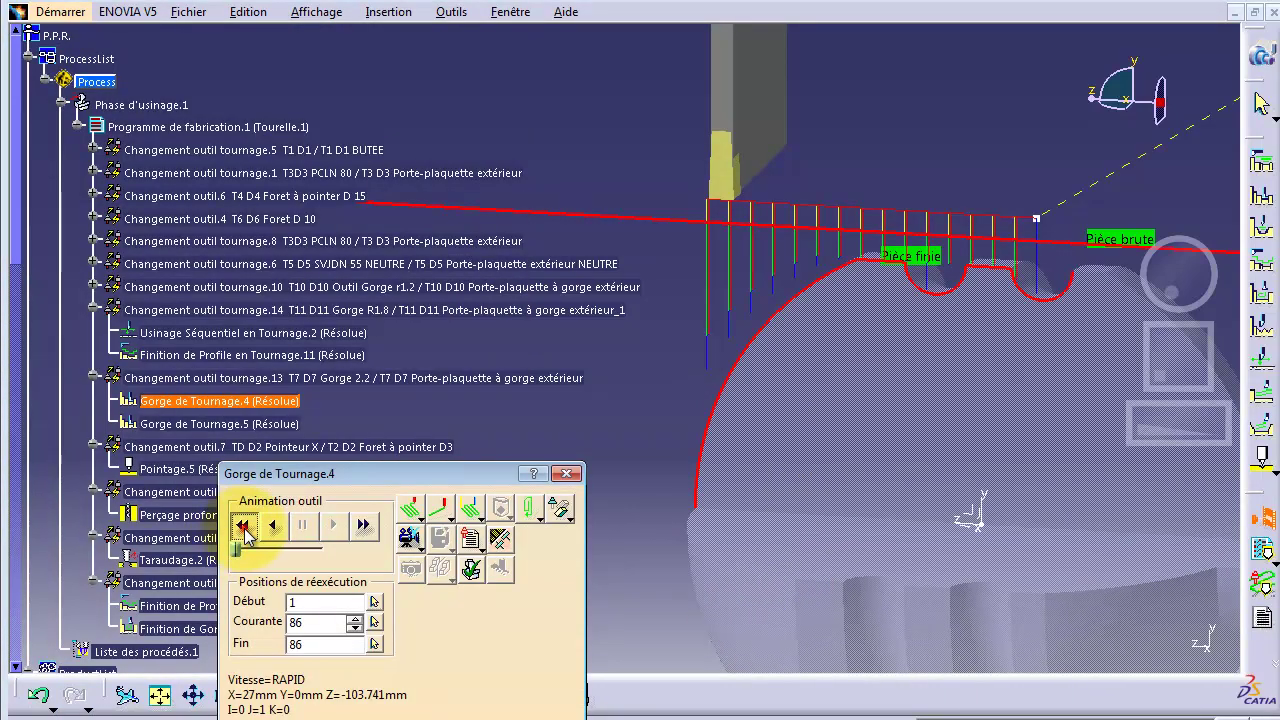
left_click(242, 525)
left_click(336, 525)
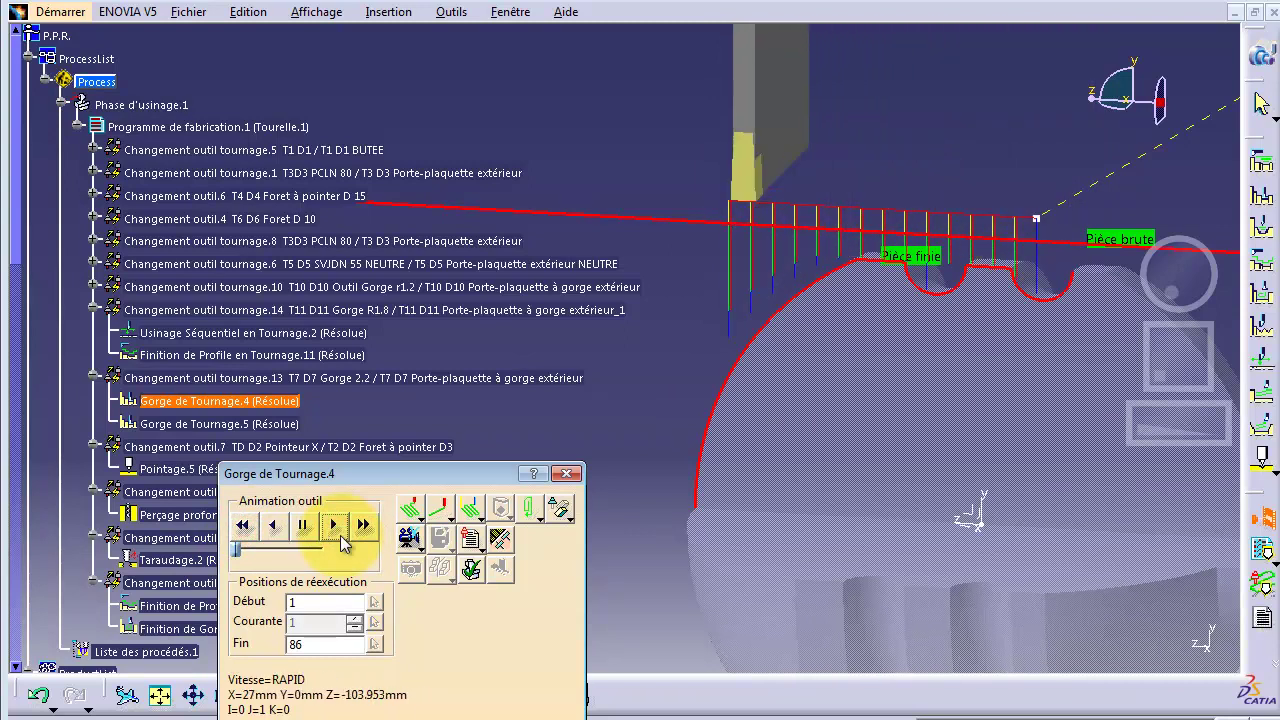
left_click(716, 372)
left_click(717, 375)
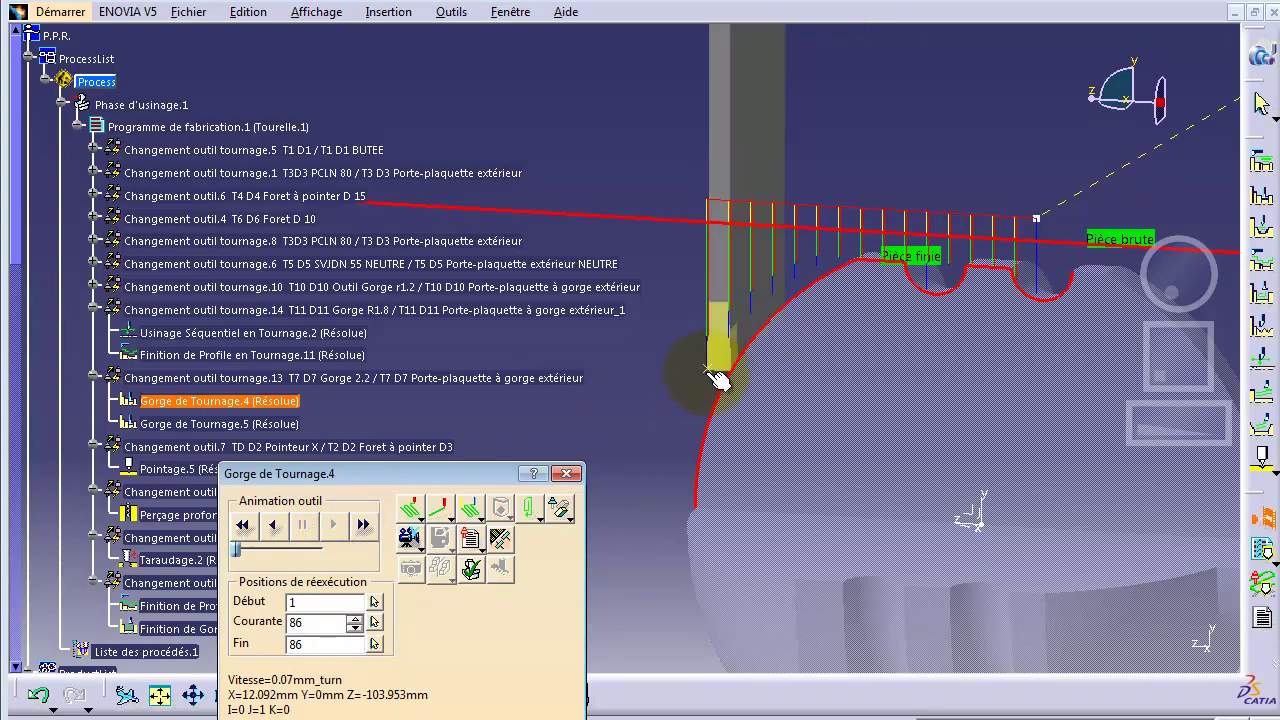
left_click(717, 376)
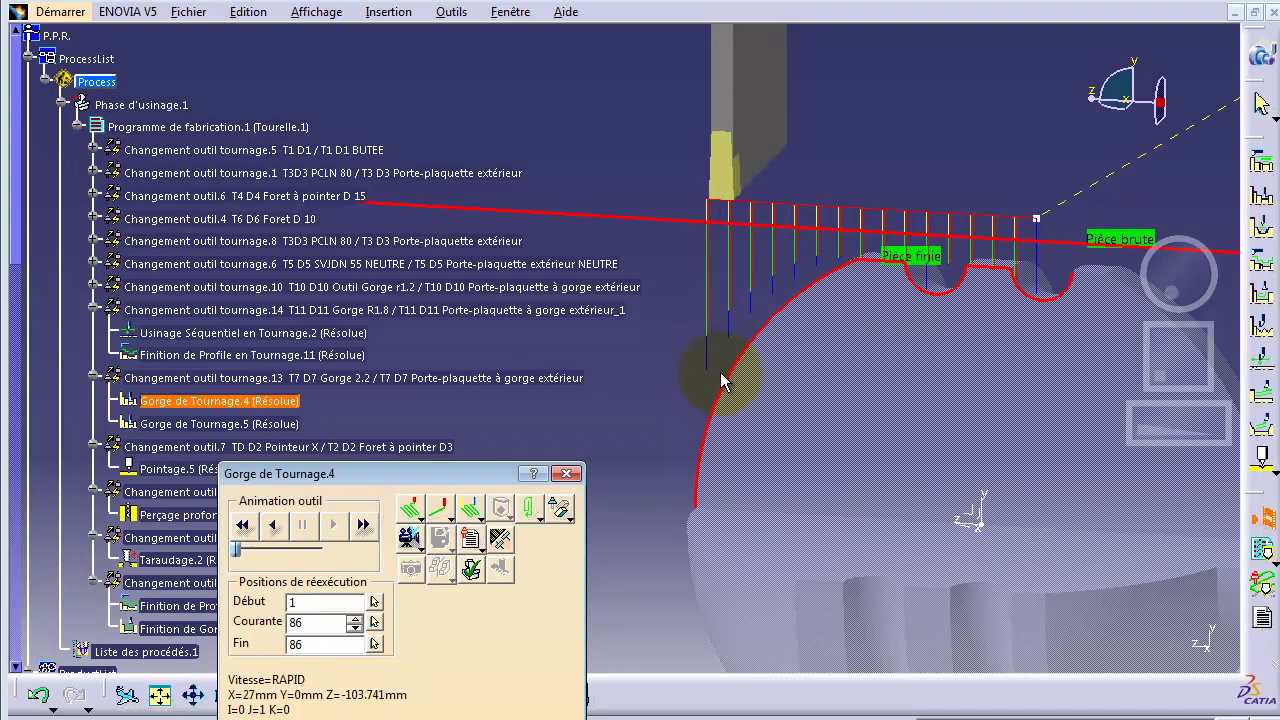
Set the radial offset on the part (Décalage radial sur pièce) of Gorge de Tournage.4 to 1 mm and recompute the tool path
left_click(717, 375)
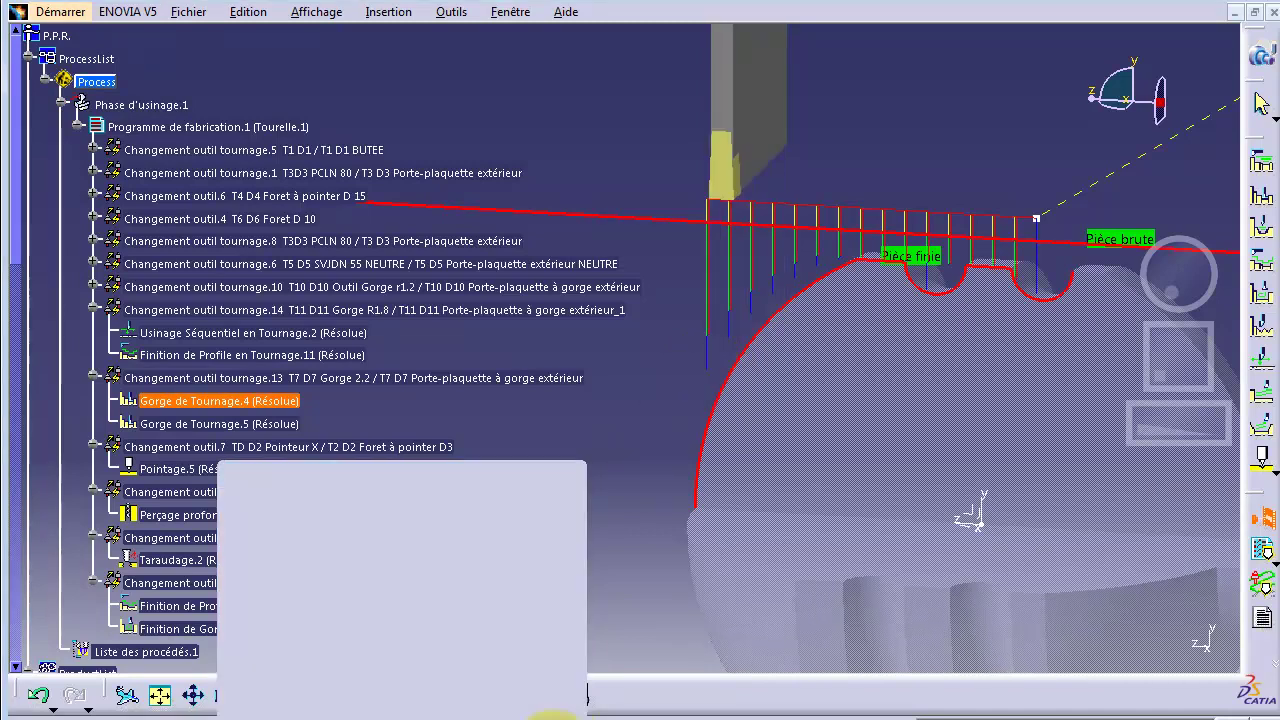
left_click(555, 712)
left_click_drag(306, 548, 242, 546)
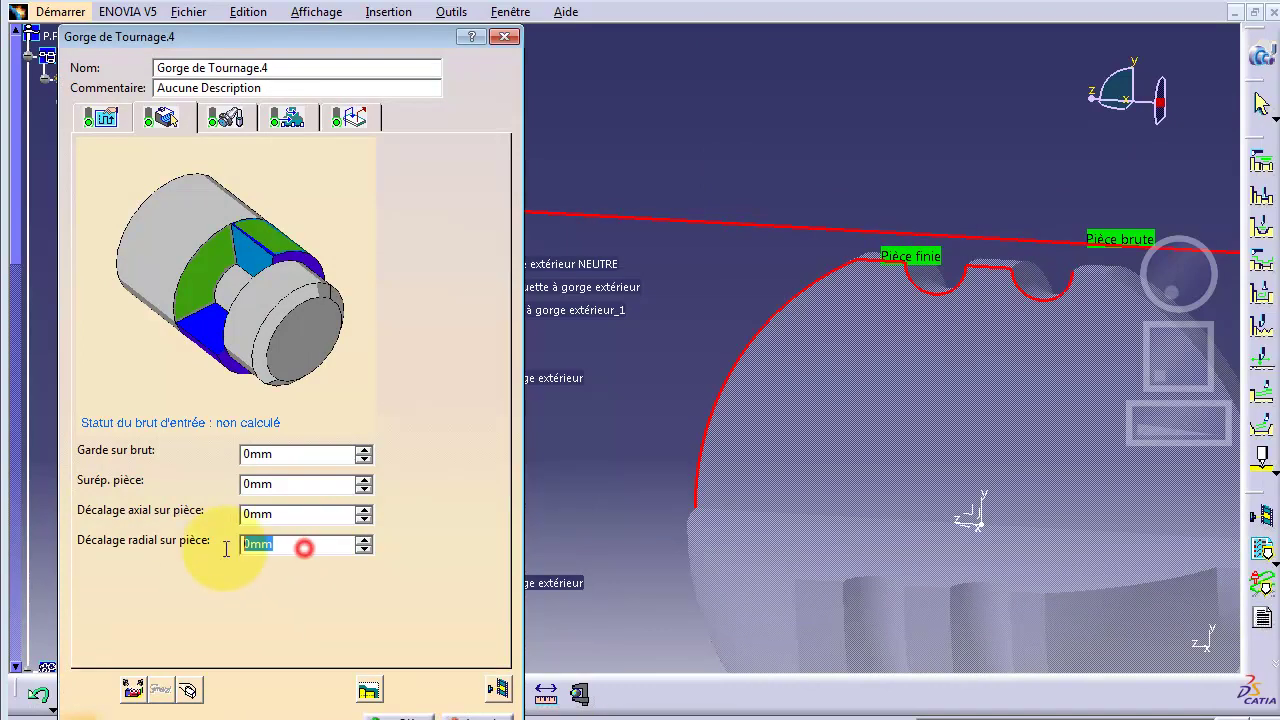
left_click(497, 689)
Examine the last plunges of the Gorge de Tournage.4 tool path against the end of the finished-part profile, and leave the replay
left_click(697, 506)
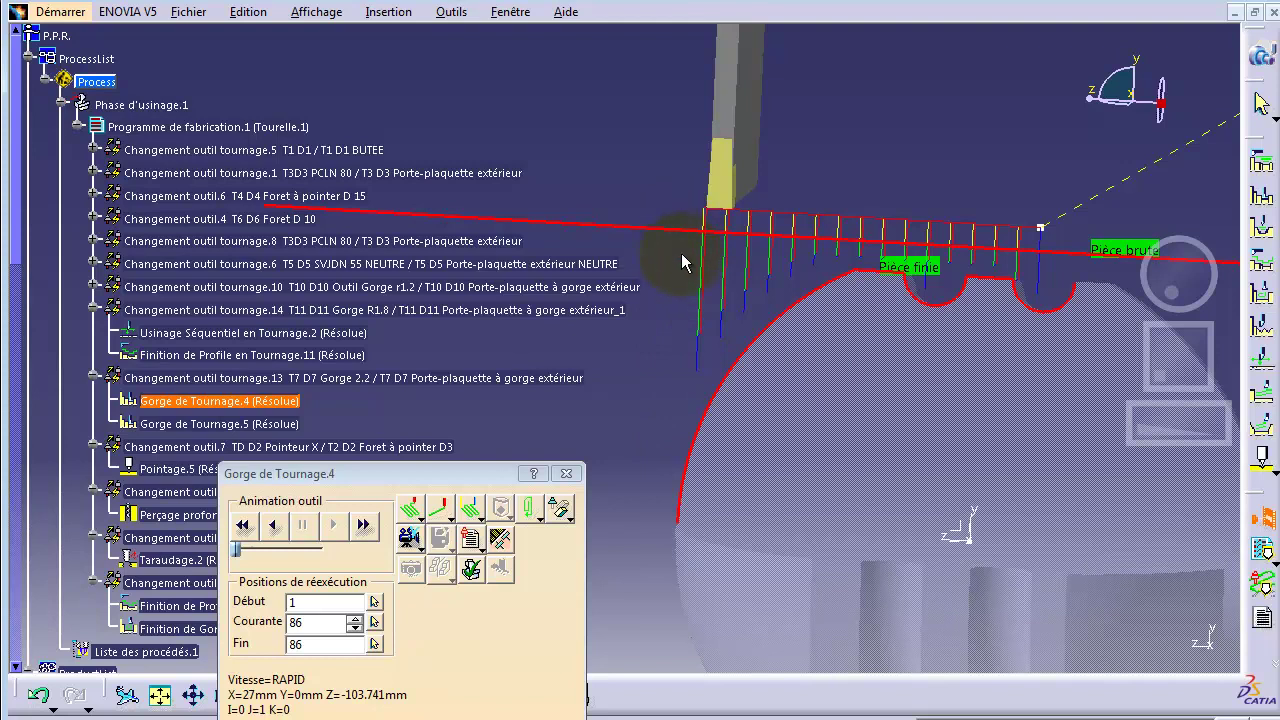
left_click(716, 247)
mouse_move(716, 250)
left_mouse_down()
mouse_move(734, 236)
mouse_move(697, 235)
left_mouse_up()
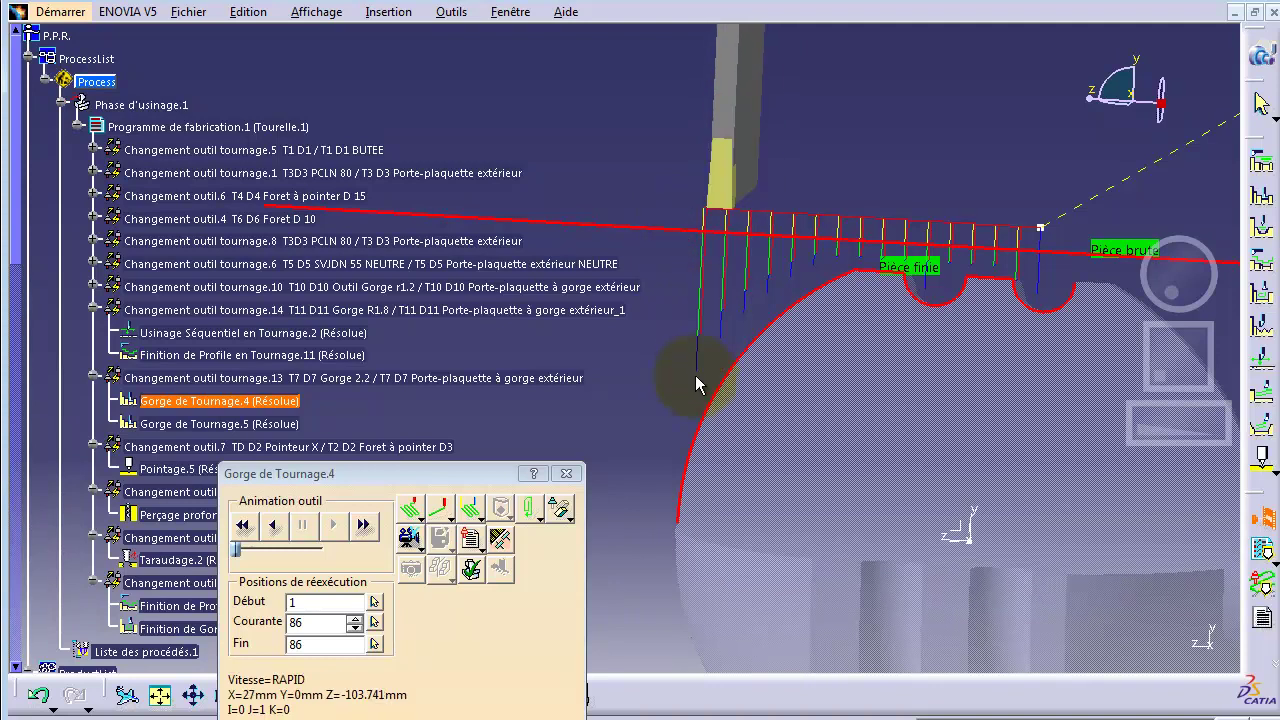
left_click_drag(681, 355, 713, 232)
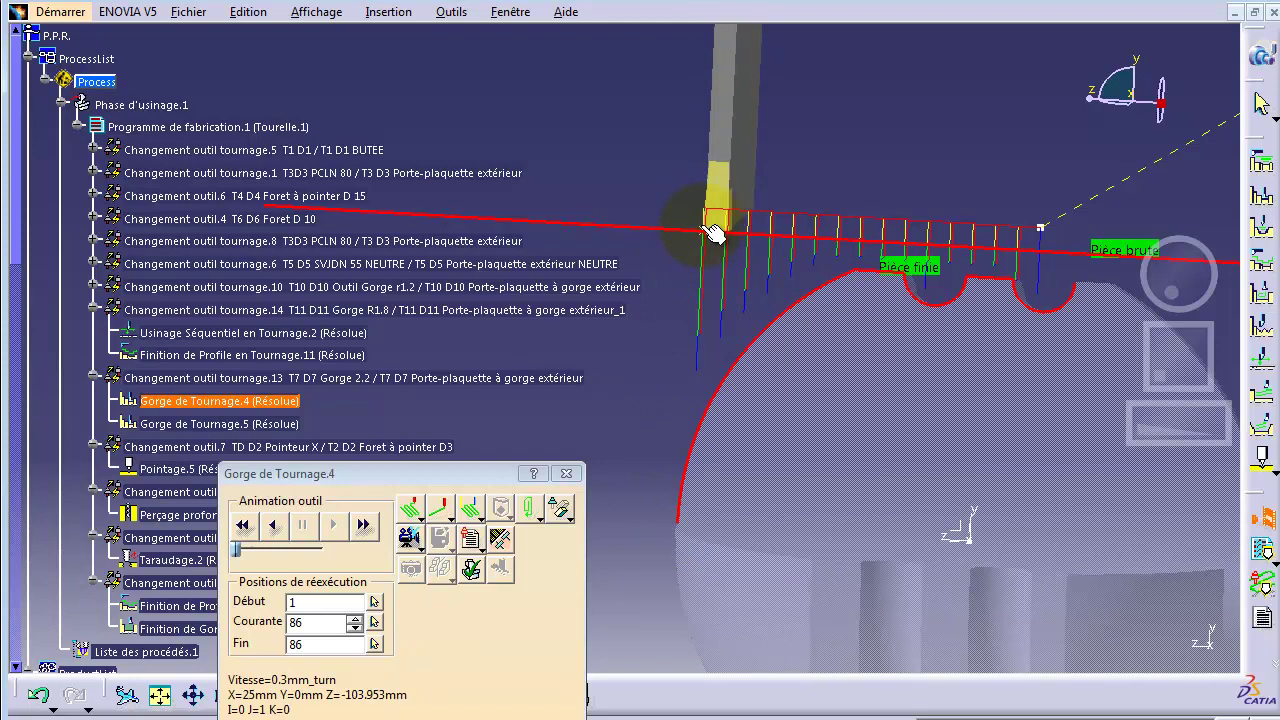
left_click_drag(716, 226, 678, 216)
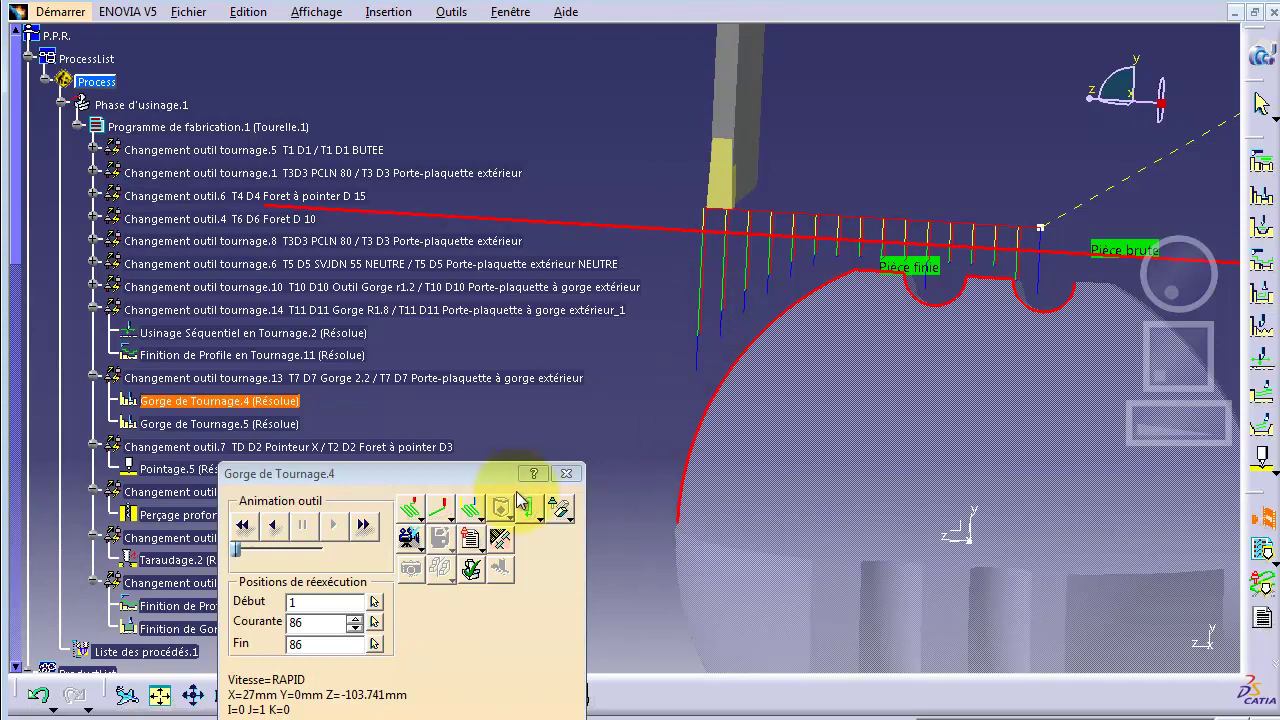
left_click(562, 716)
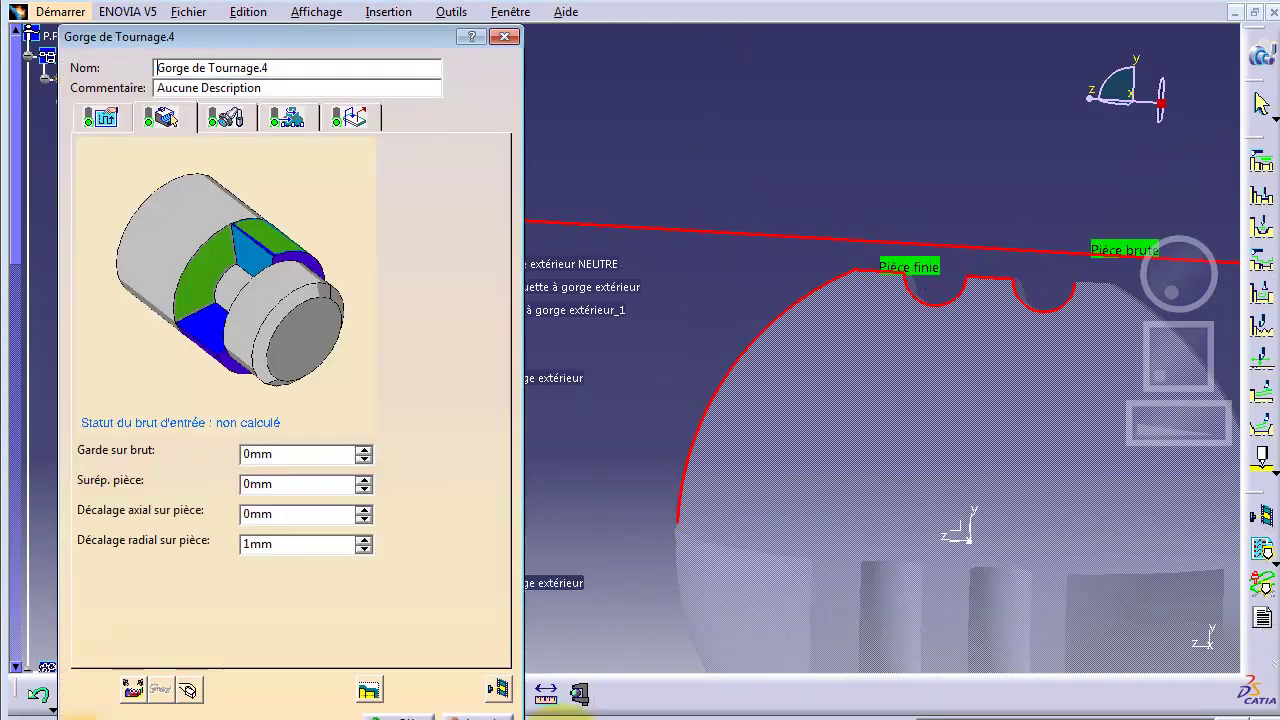
Enable contouring (Contournage) in the strategy of Gorge de Tournage.4 and recompute the tool path
left_click(101, 117)
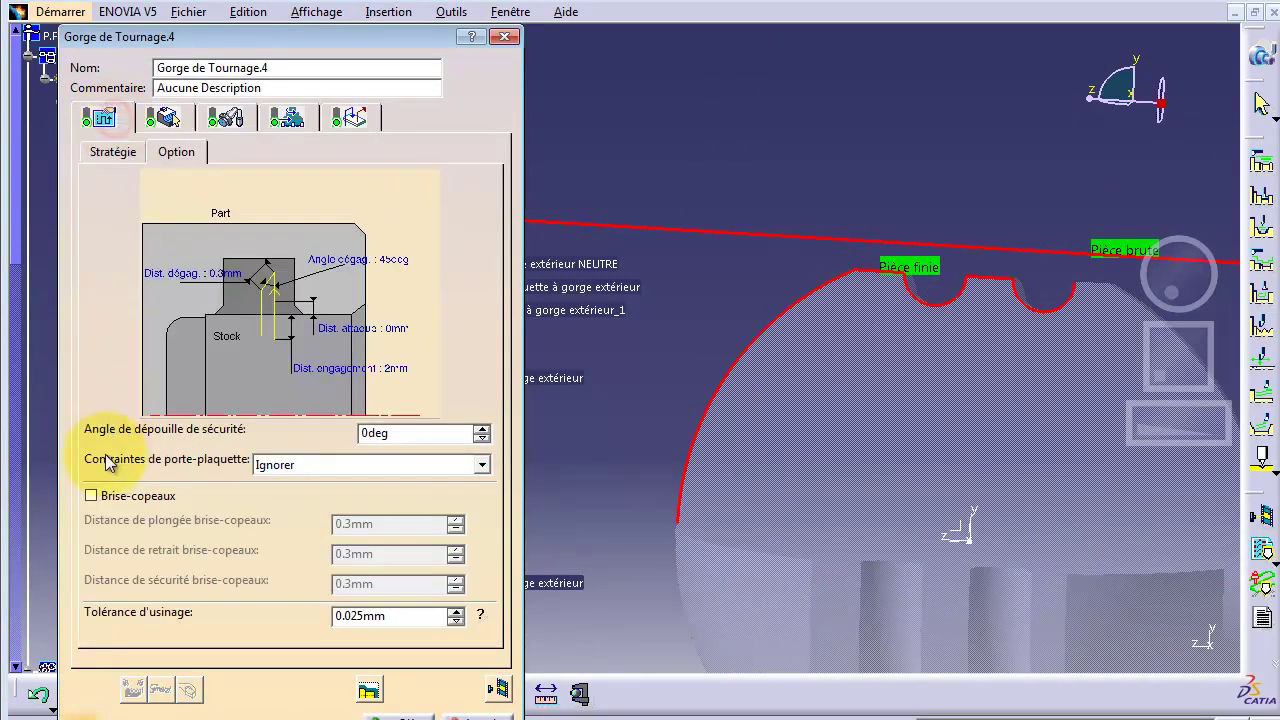
left_click(117, 153)
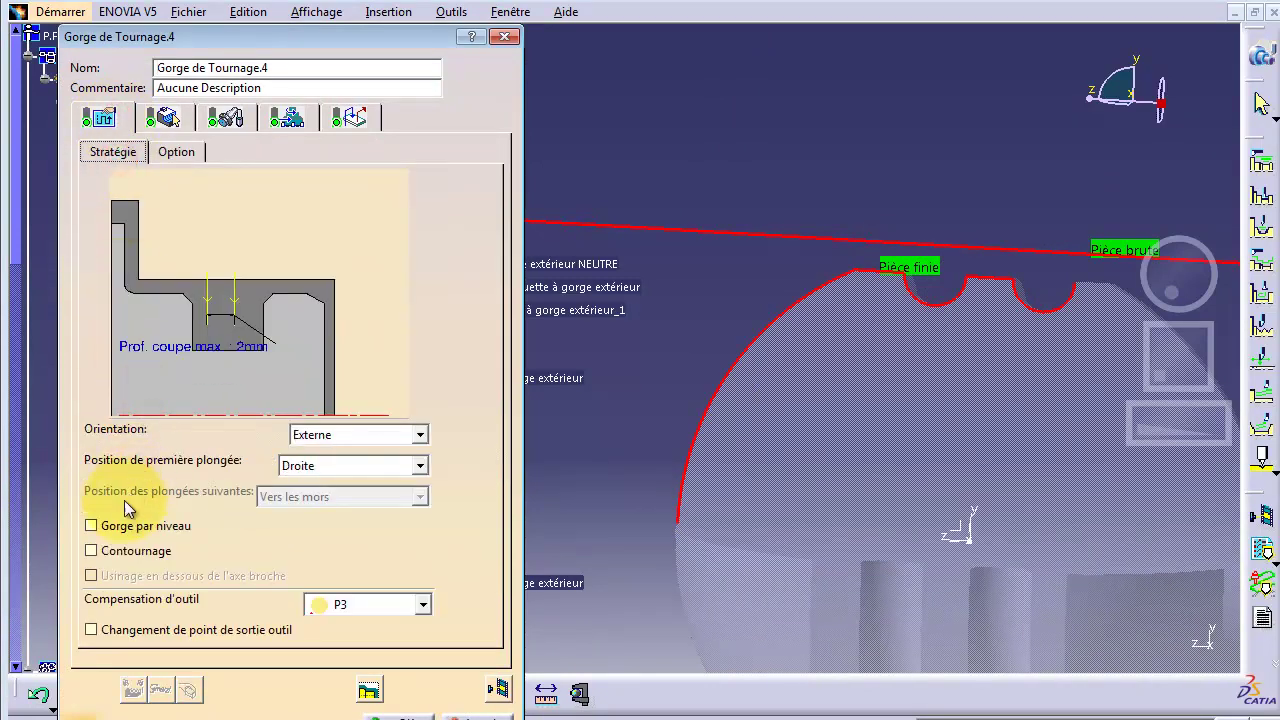
left_click(91, 551)
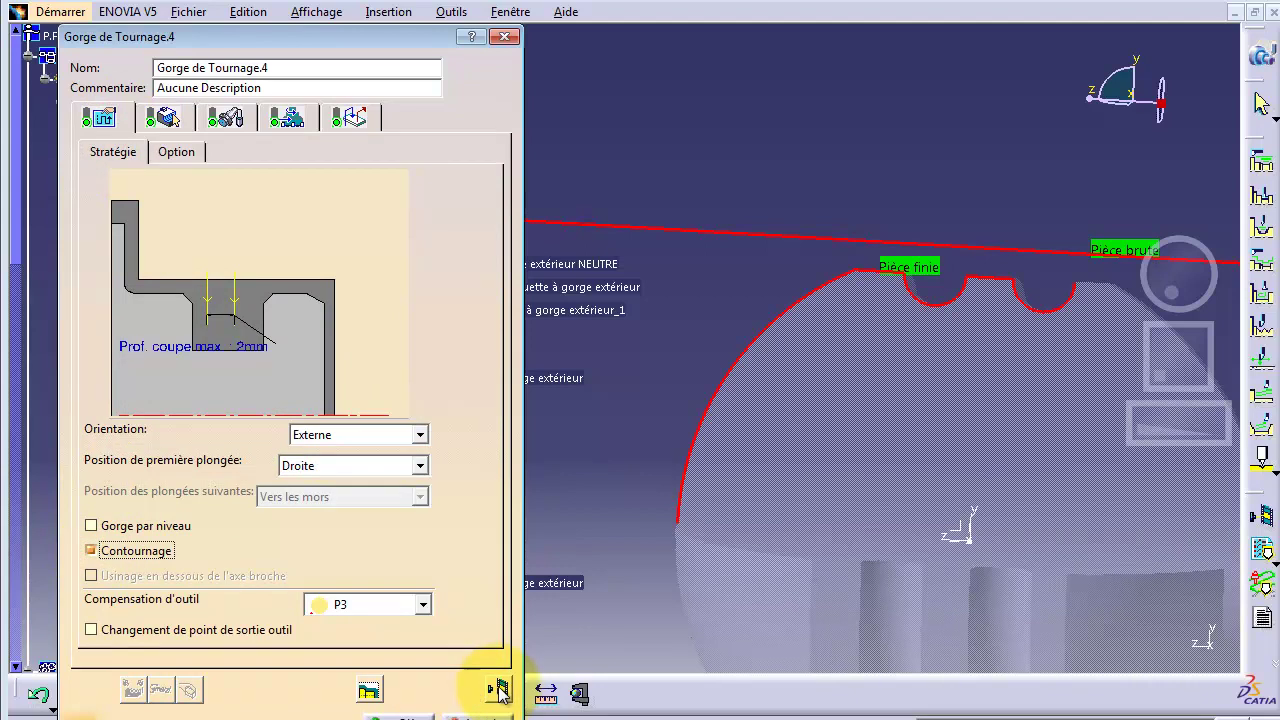
left_click(497, 690)
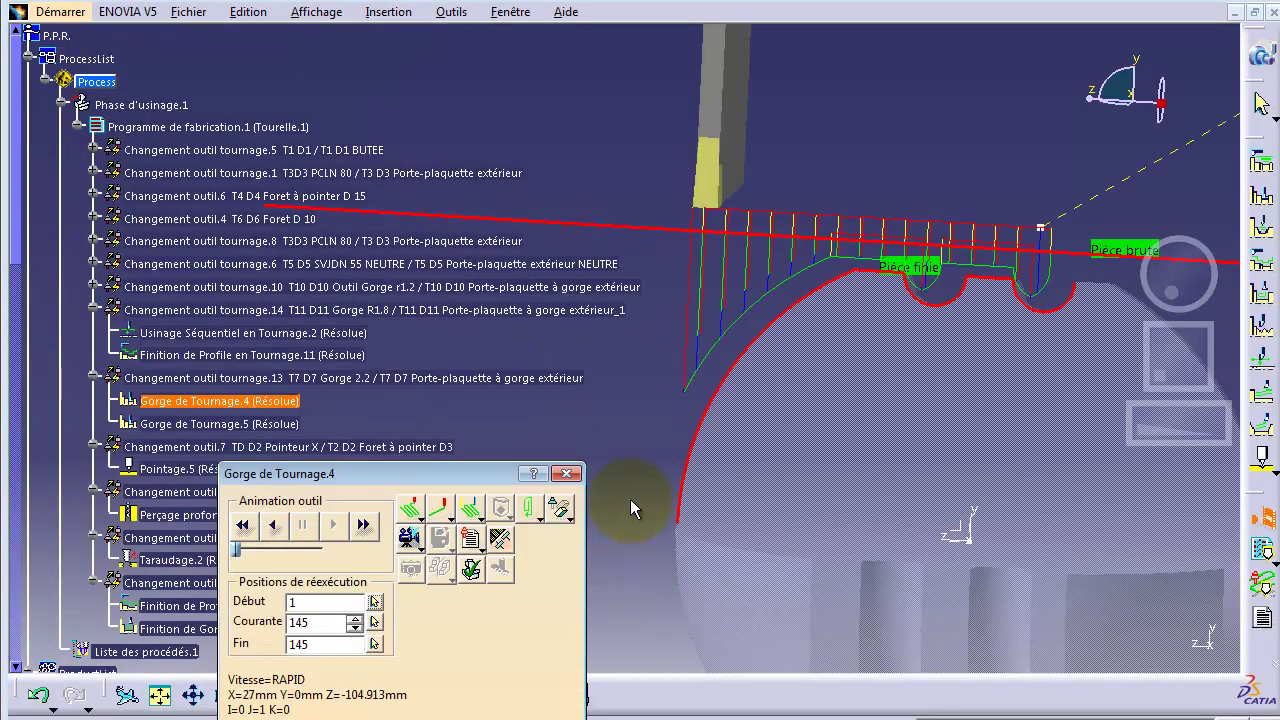
Replay Gorge de Tournage.4 from the start and examine the contouring pass from the grooves to the end of the spherical profile
left_click(243, 525)
left_click(333, 525)
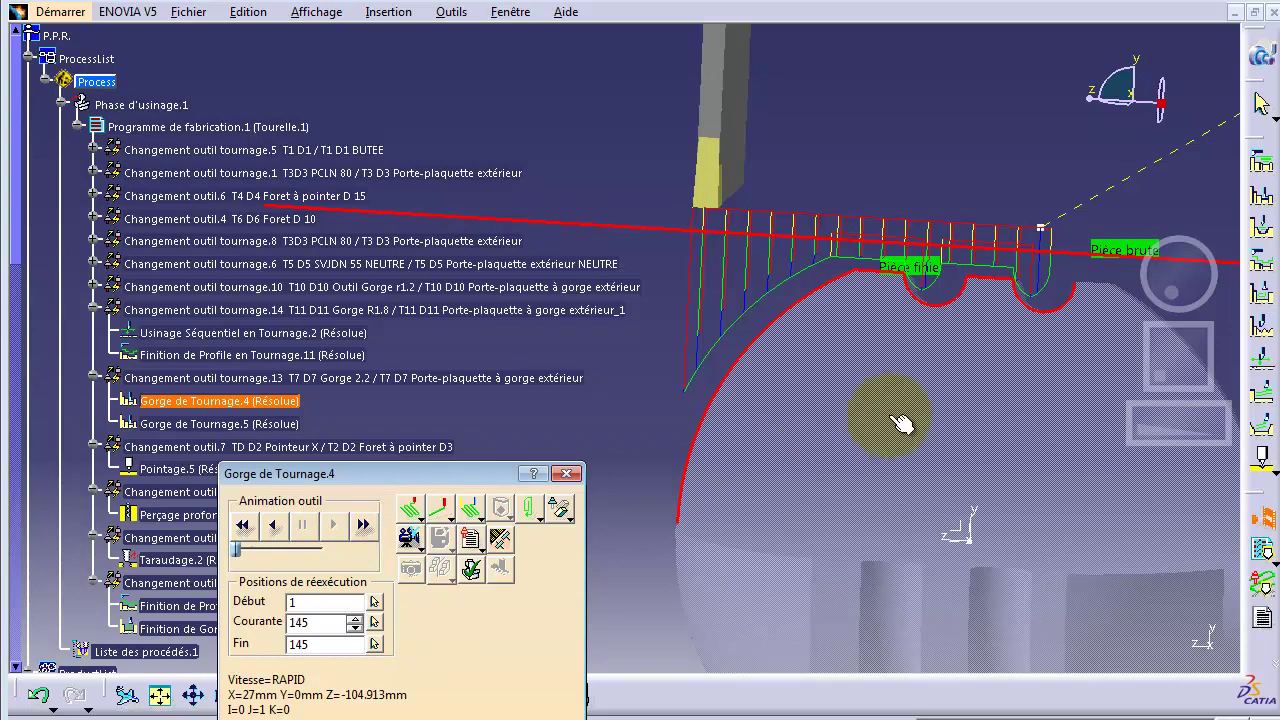
left_click(1060, 302)
left_click(948, 283)
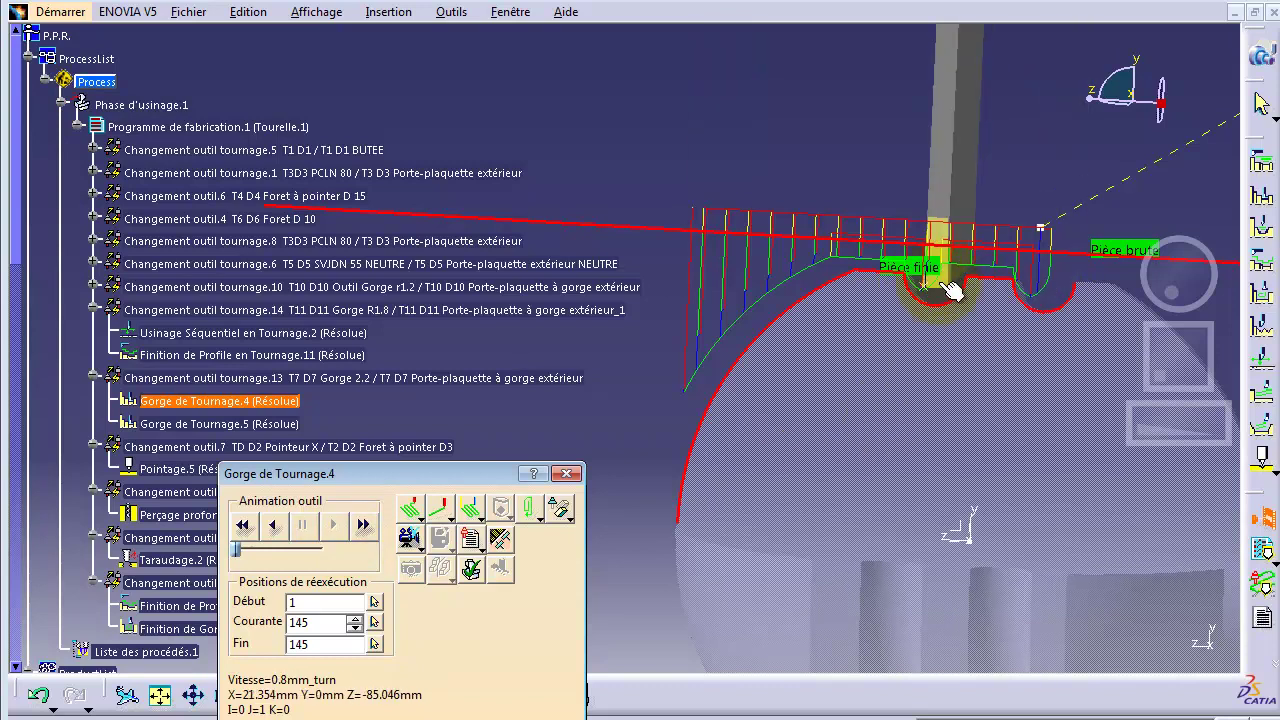
left_click(818, 276)
left_click_drag(812, 273, 694, 528)
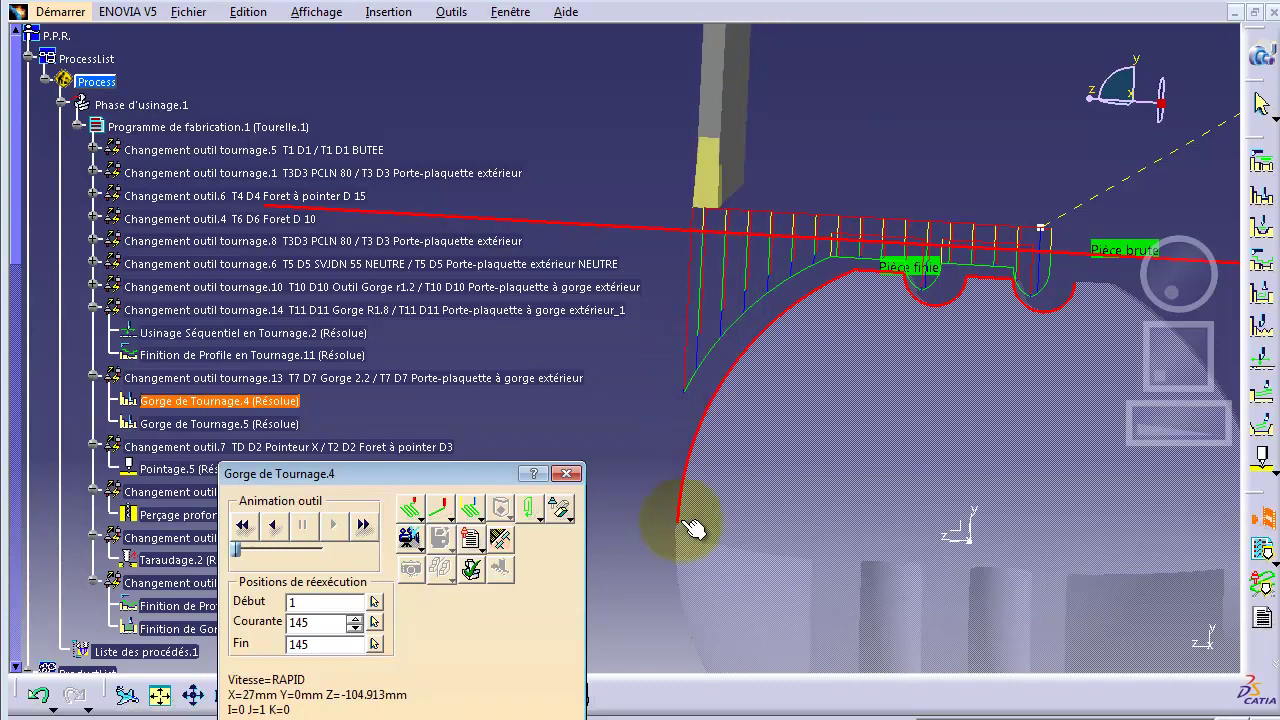
left_click_drag(686, 404, 1076, 228)
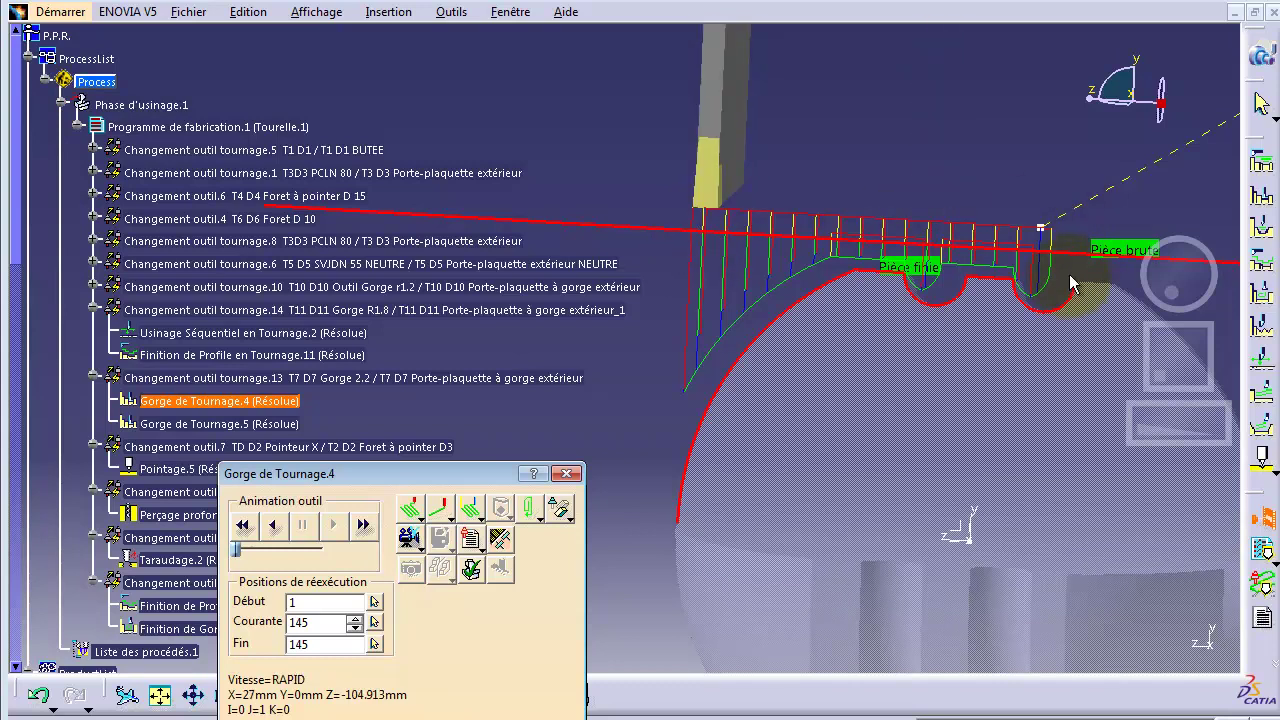
left_click_drag(1074, 287, 1062, 247)
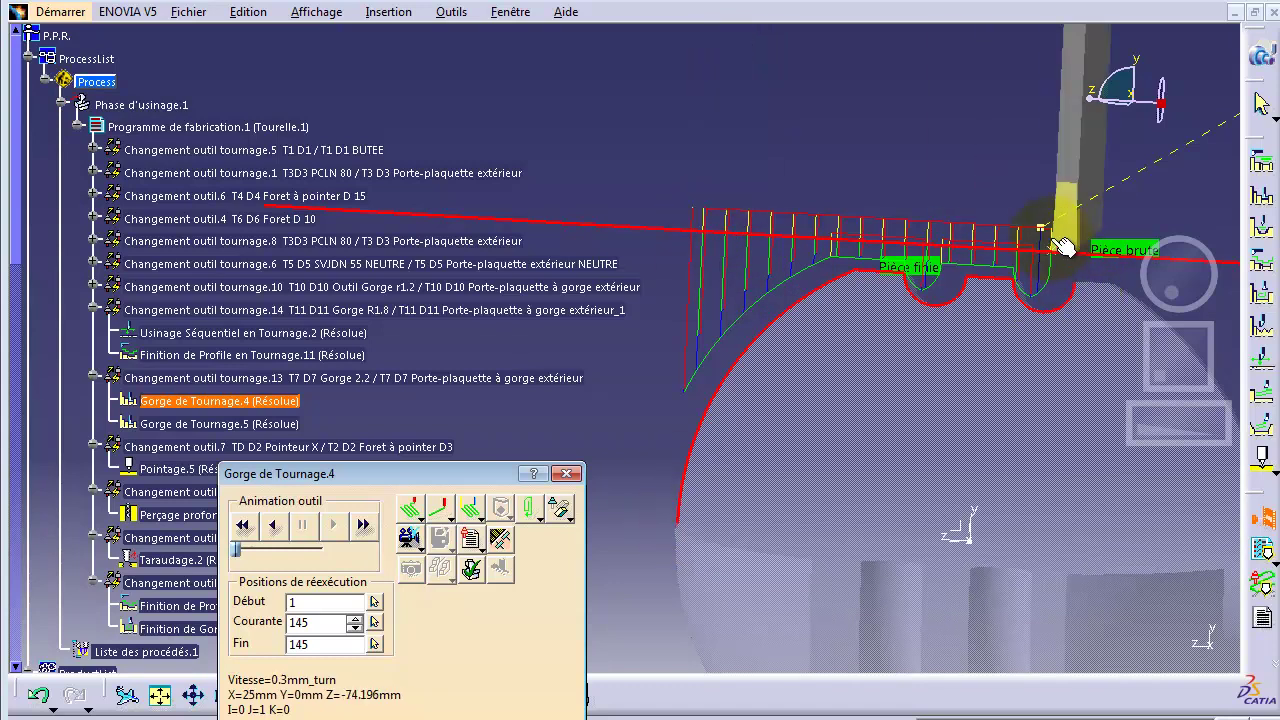
left_click_drag(1062, 247, 694, 397)
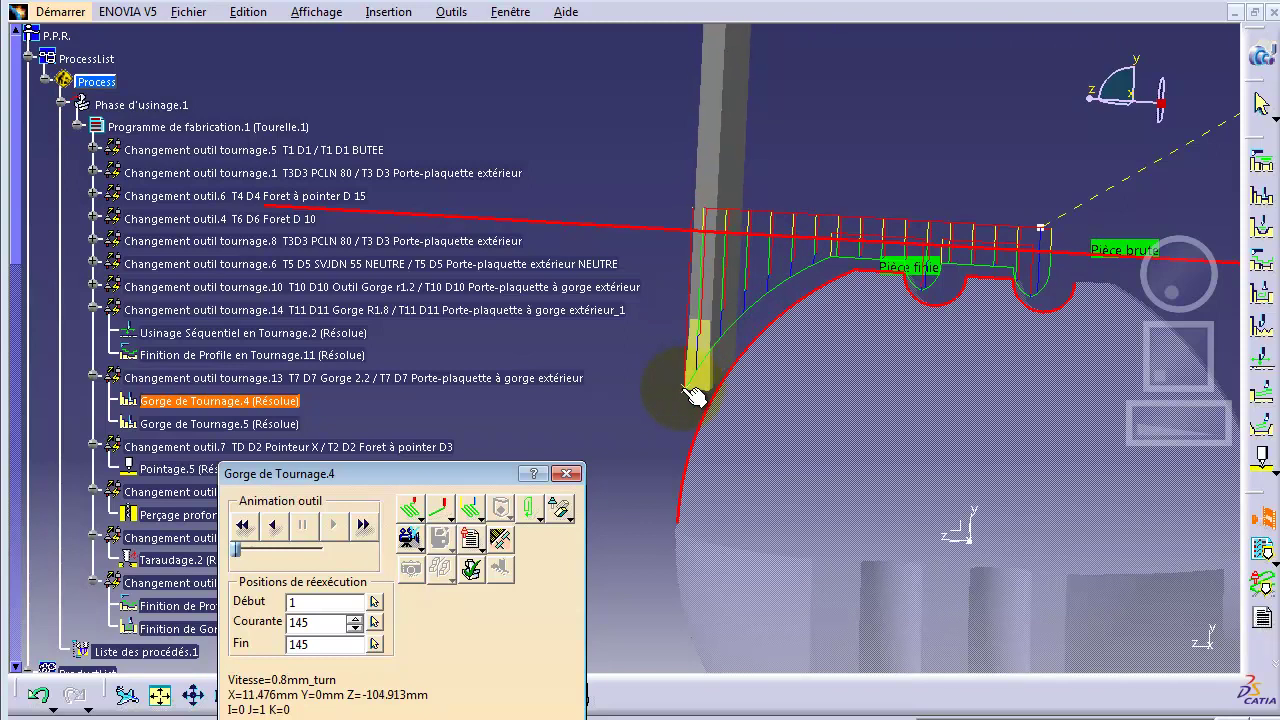
left_click_drag(694, 397, 688, 525)
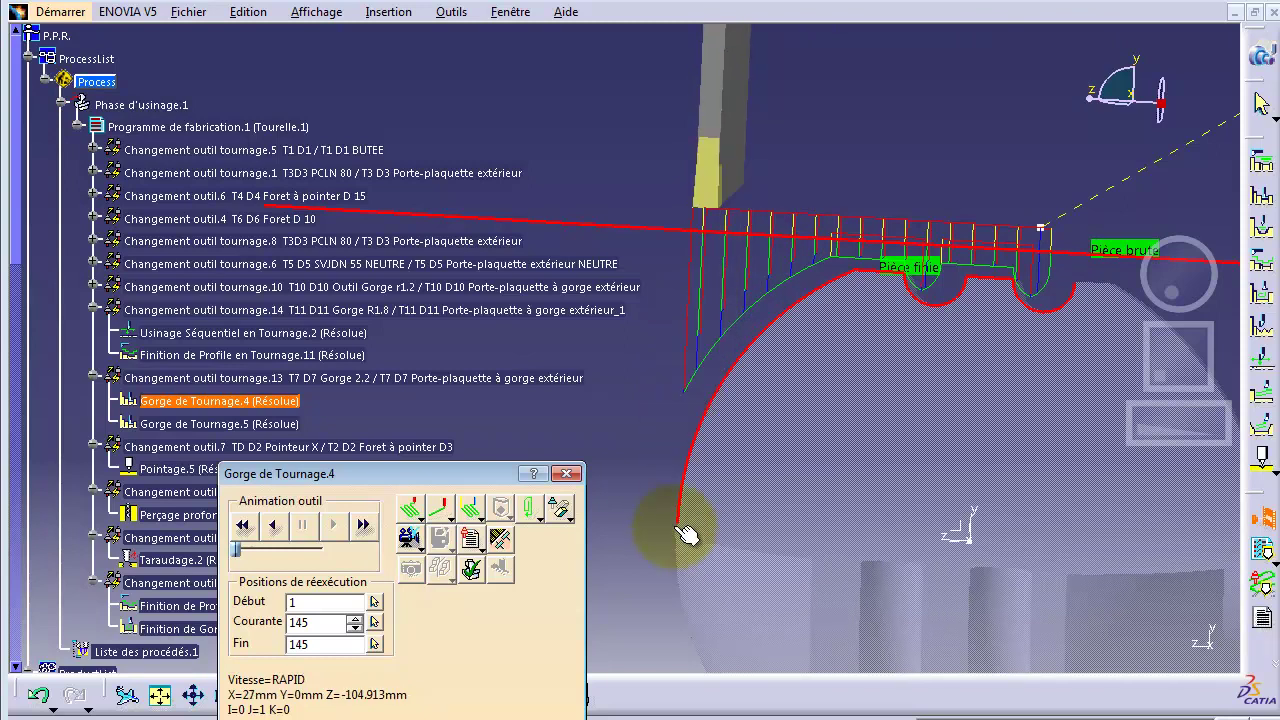
left_click_drag(1068, 220, 1066, 222)
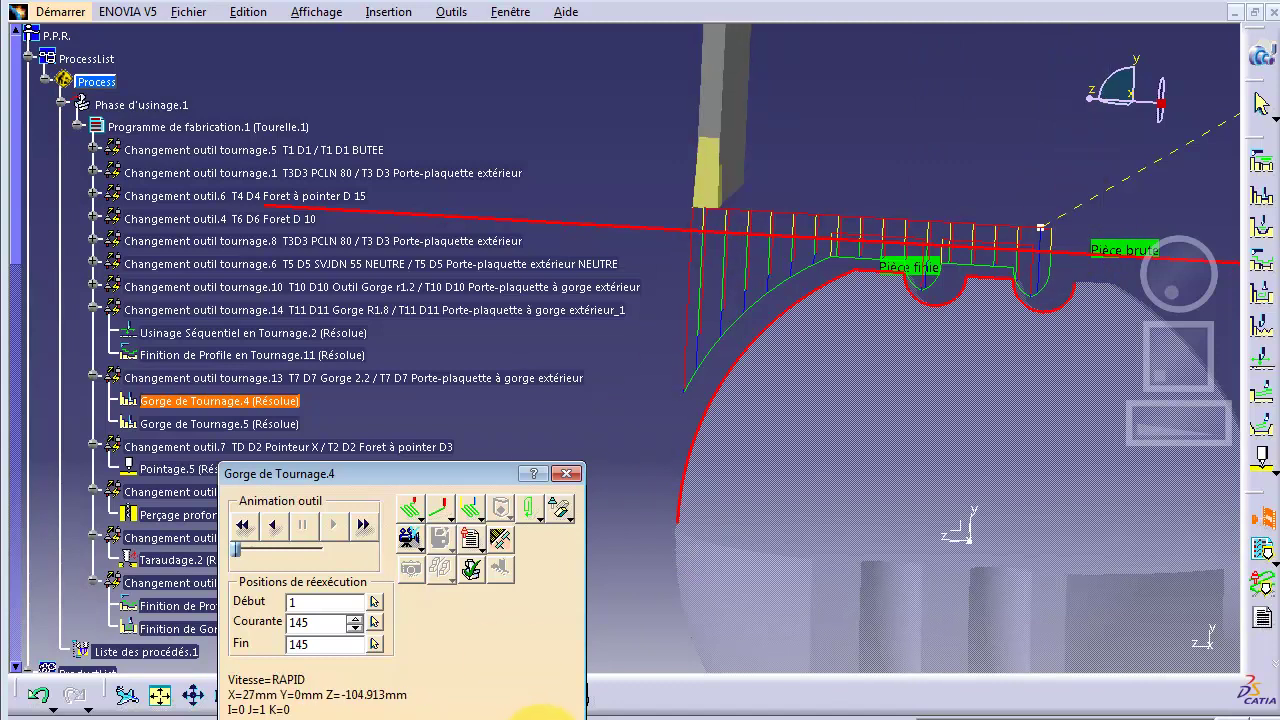
left_click(545, 712)
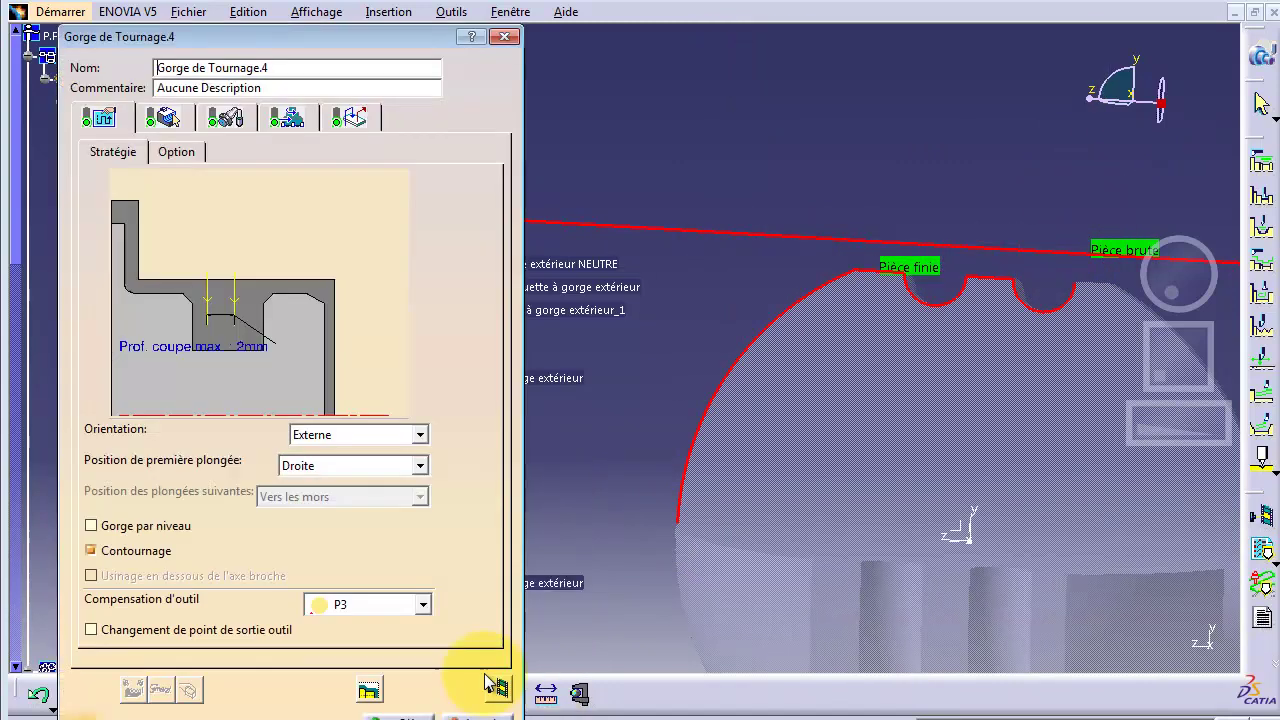
Check the strategy options and part offsets of Gorge de Tournage.4, and validate the operation
left_click(173, 151)
left_click(163, 119)
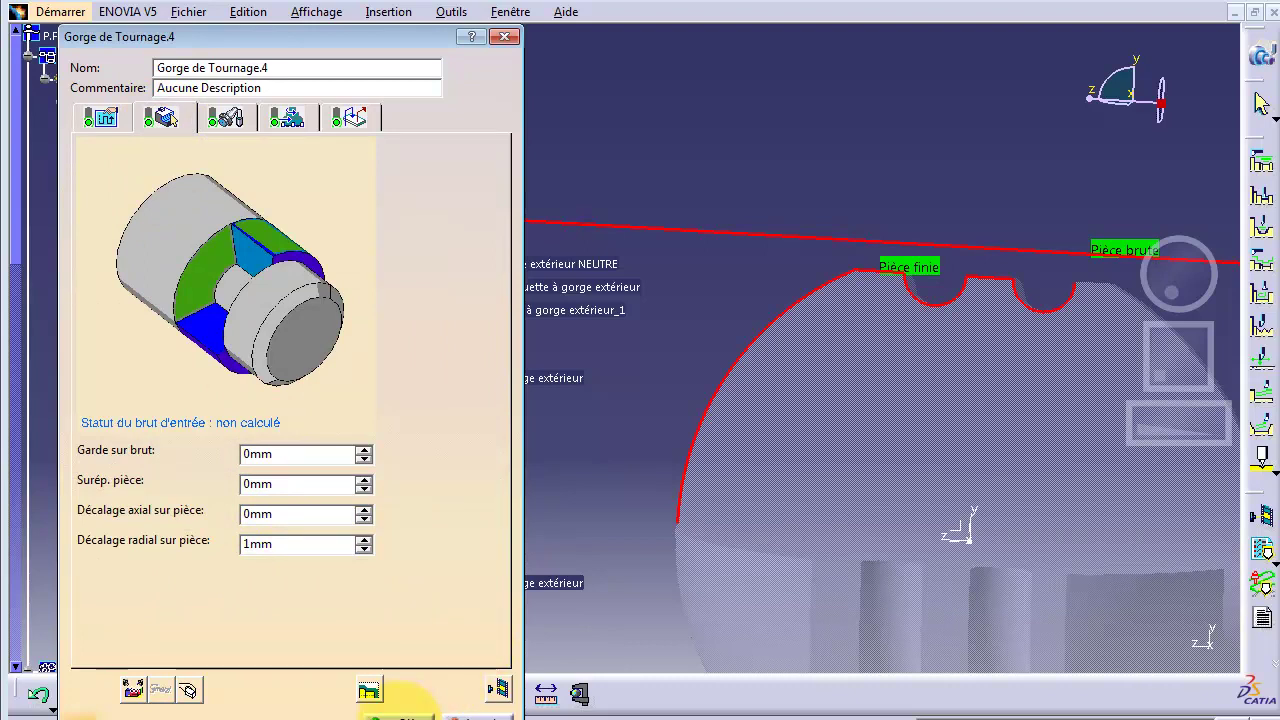
left_click(398, 714)
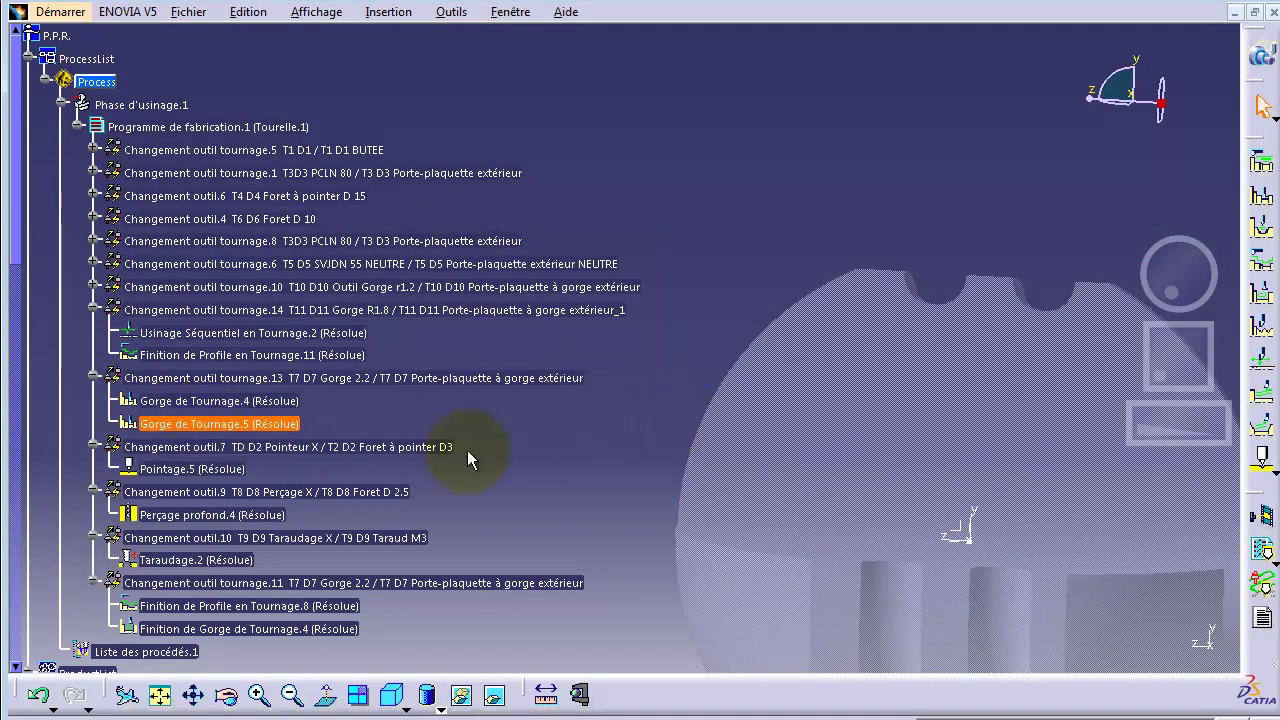
Reopen Gorge de Tournage.4 and run its video material-removal simulation to the end
left_click(250, 400)
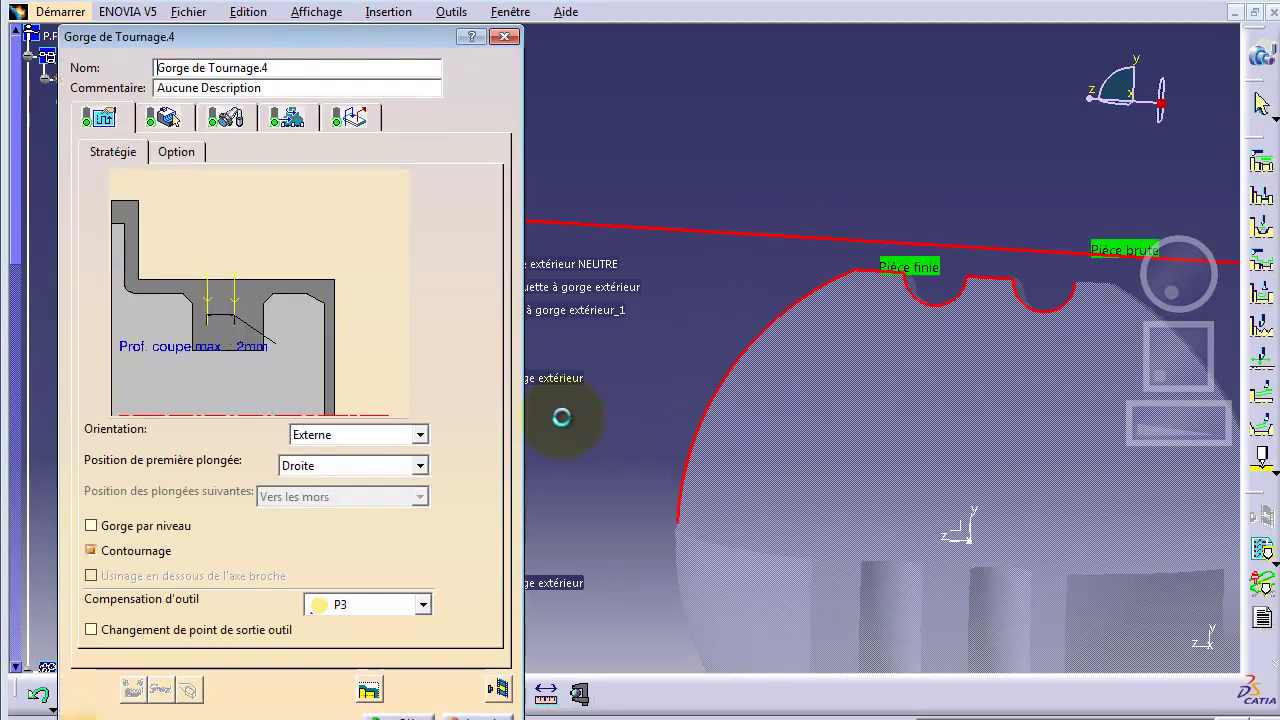
left_click(500, 690)
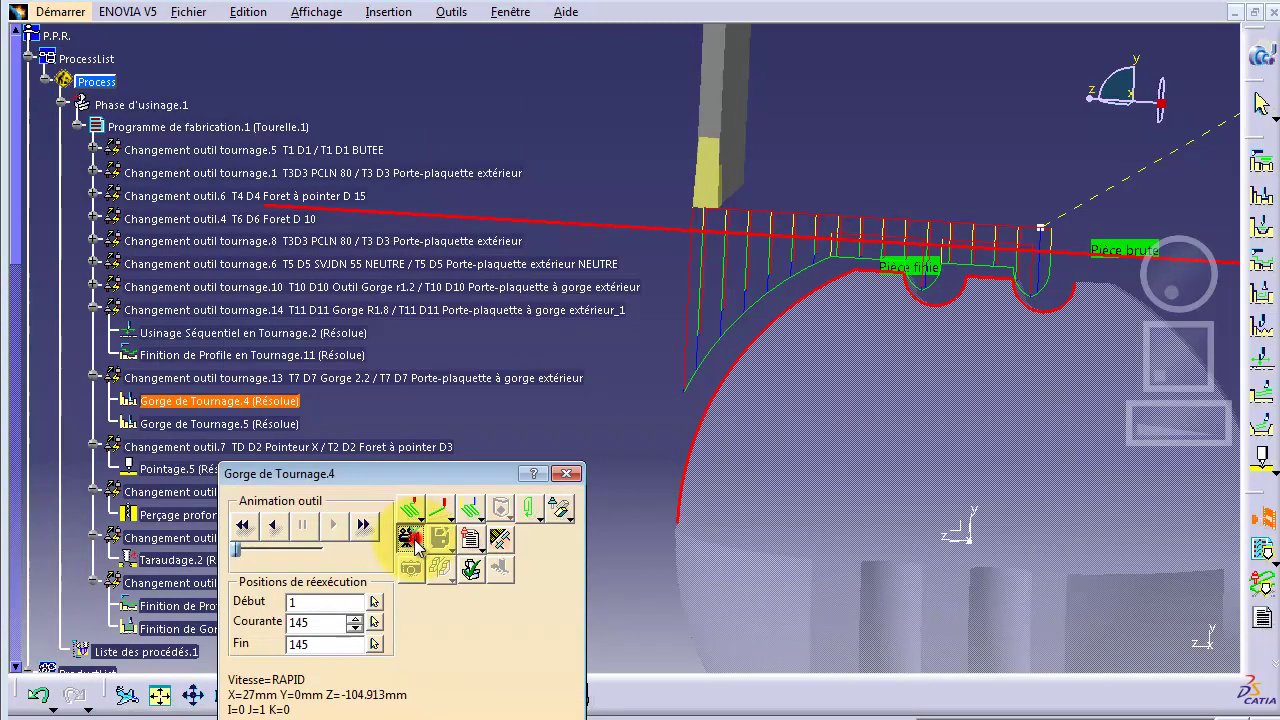
left_click(410, 538)
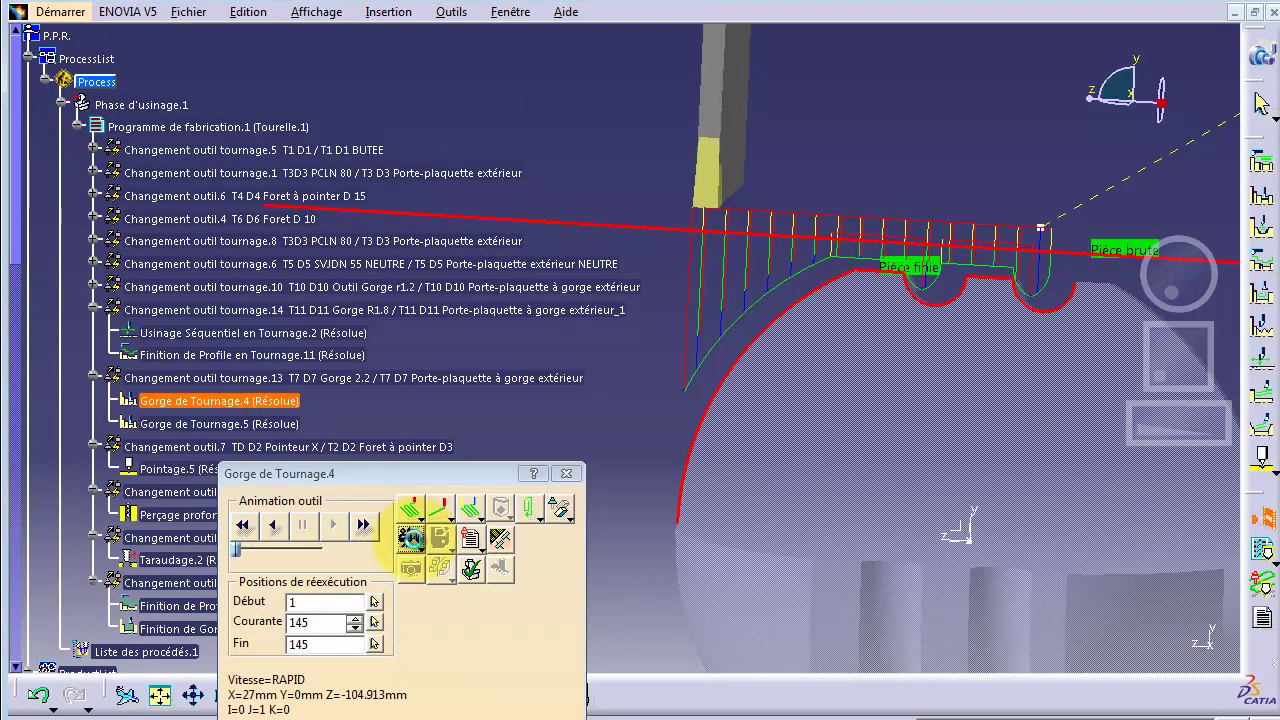
left_click(410, 538)
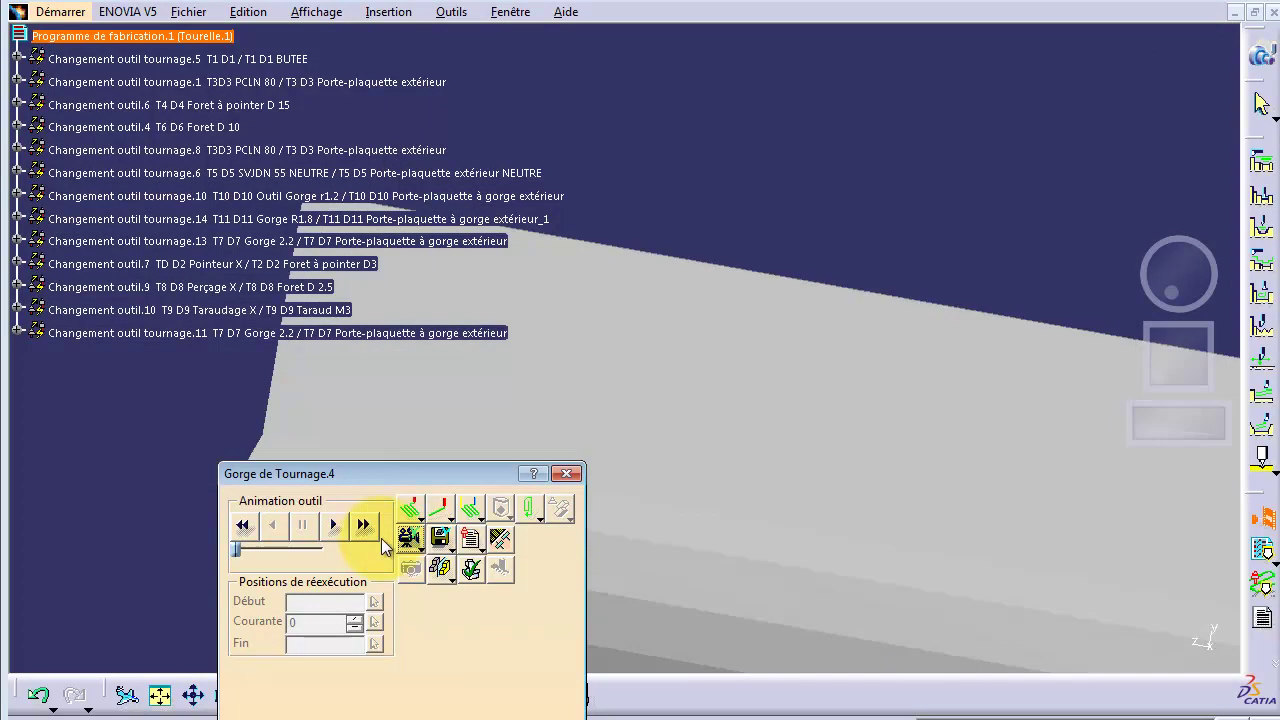
left_click(363, 526)
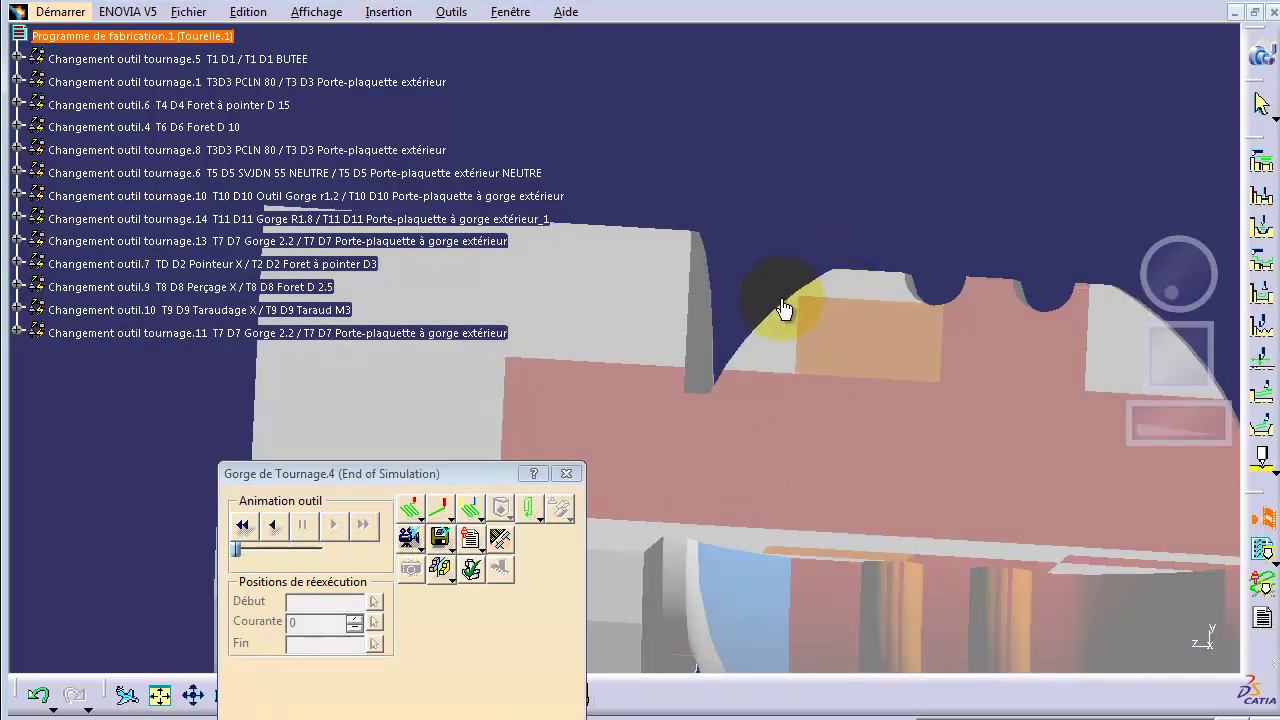
Query the machining information at a point on the stock beside the machined groove, and close the simulation and the operation
left_click(1171, 271)
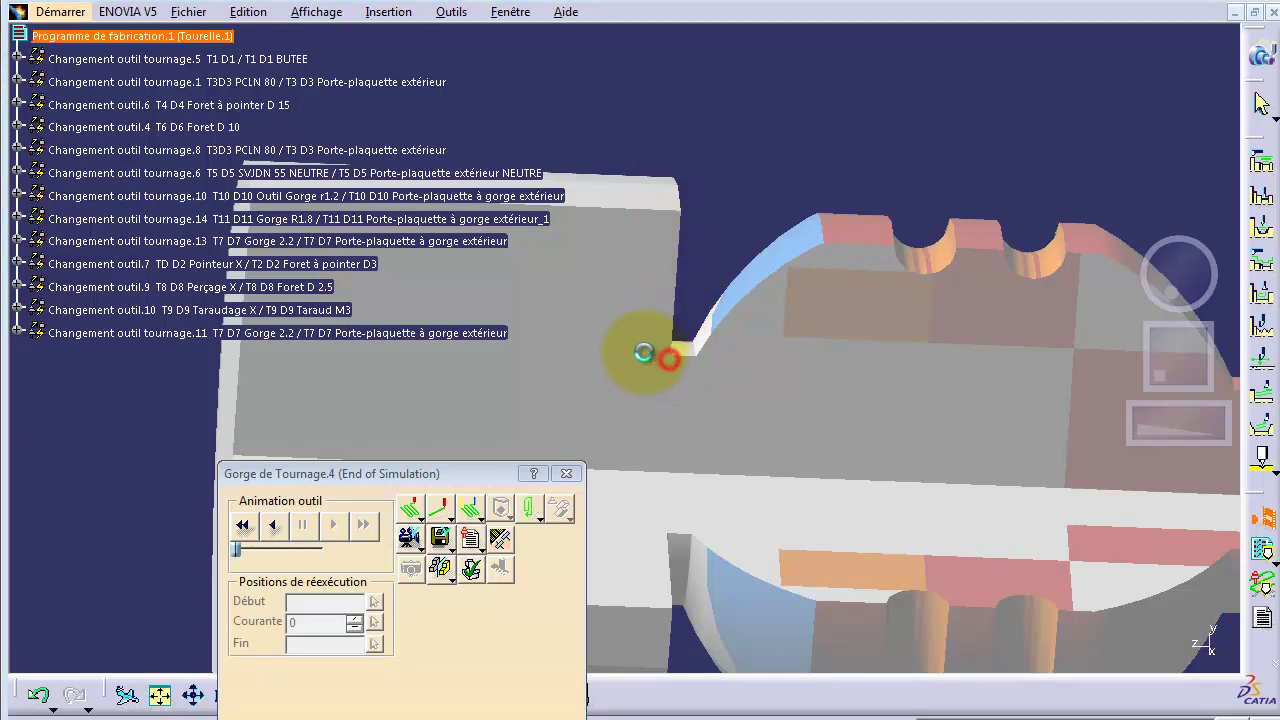
left_click(663, 354)
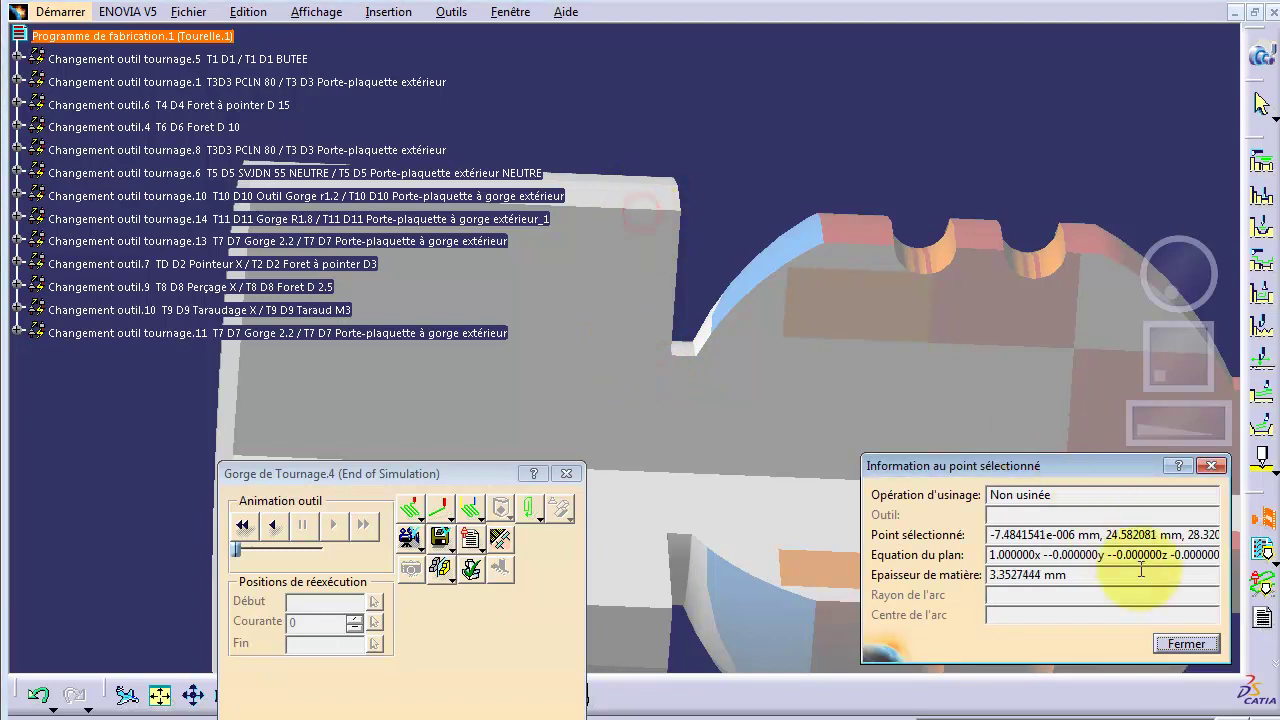
left_click(1184, 643)
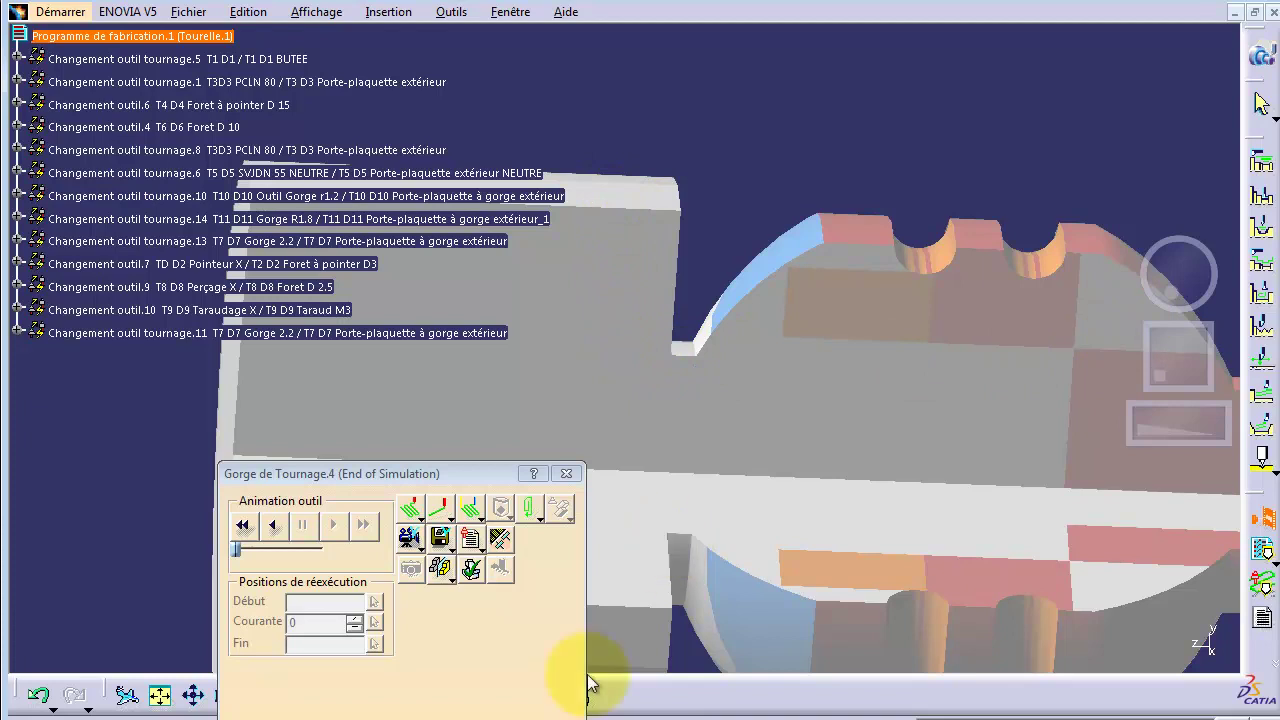
left_click(558, 714)
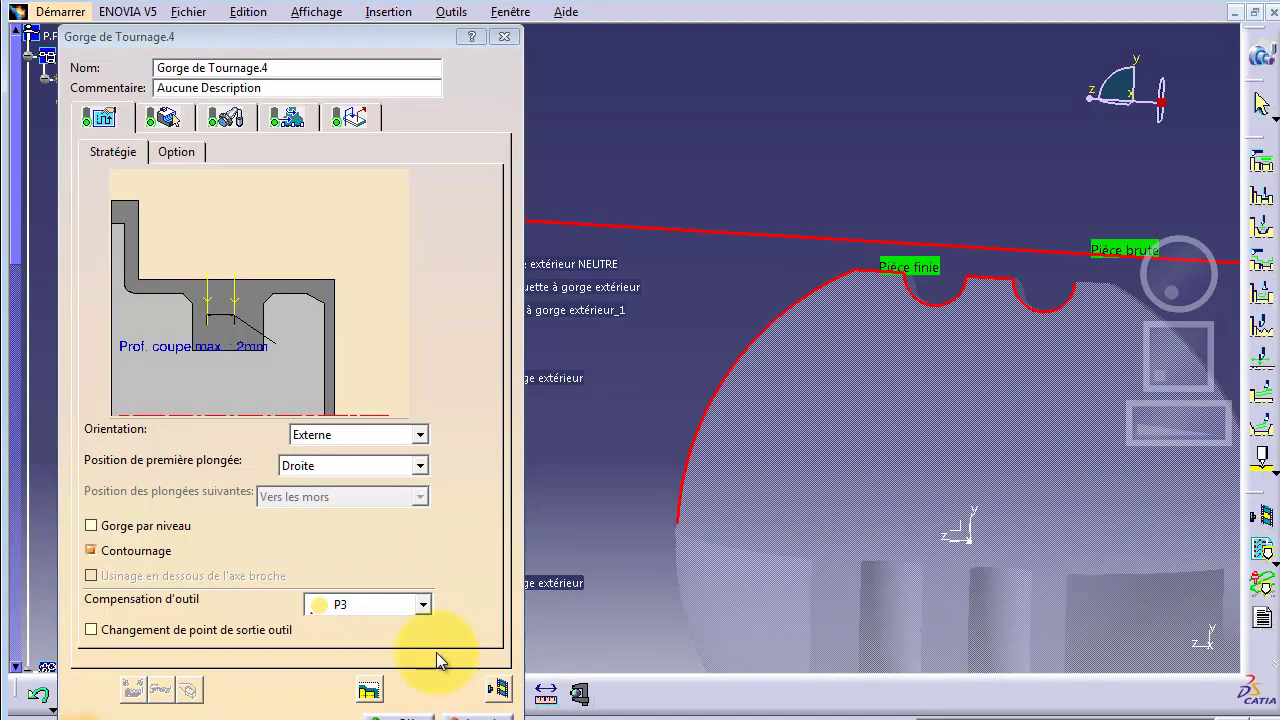
left_click(400, 716)
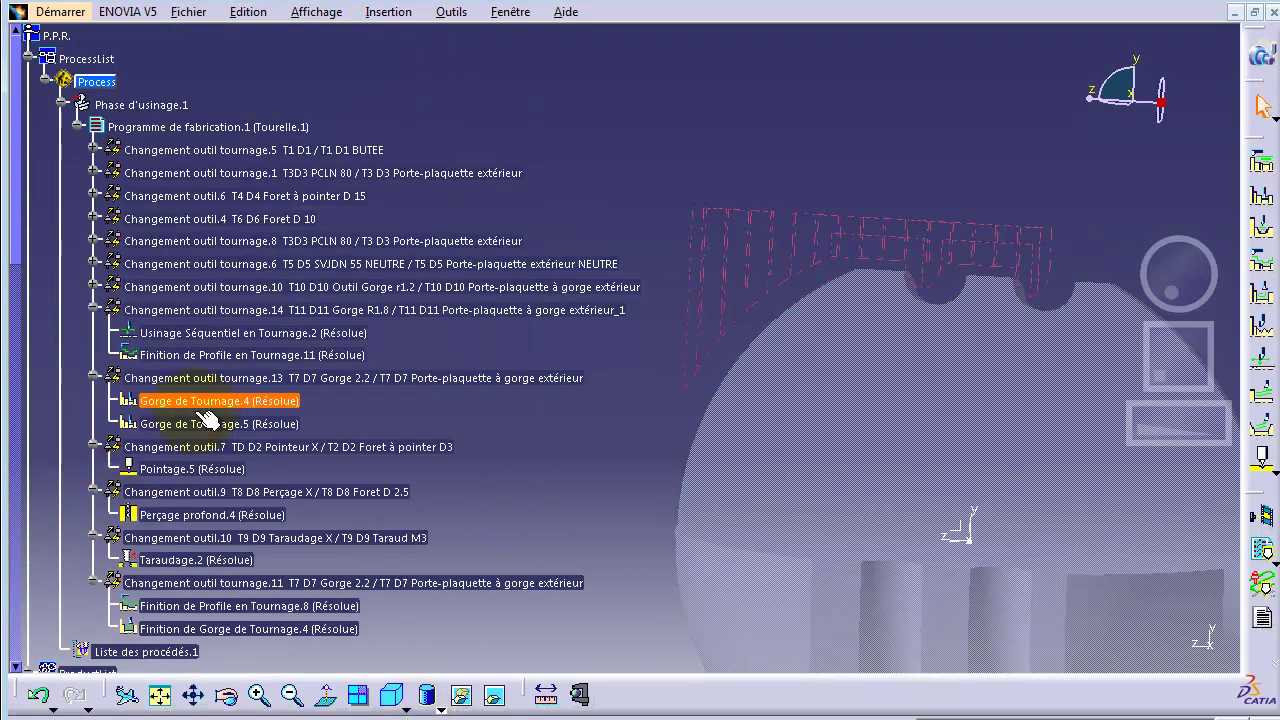
Open the Gorge de Tournage.5 operation with its finished-part profile in view and display its tool path replay
left_click(195, 422)
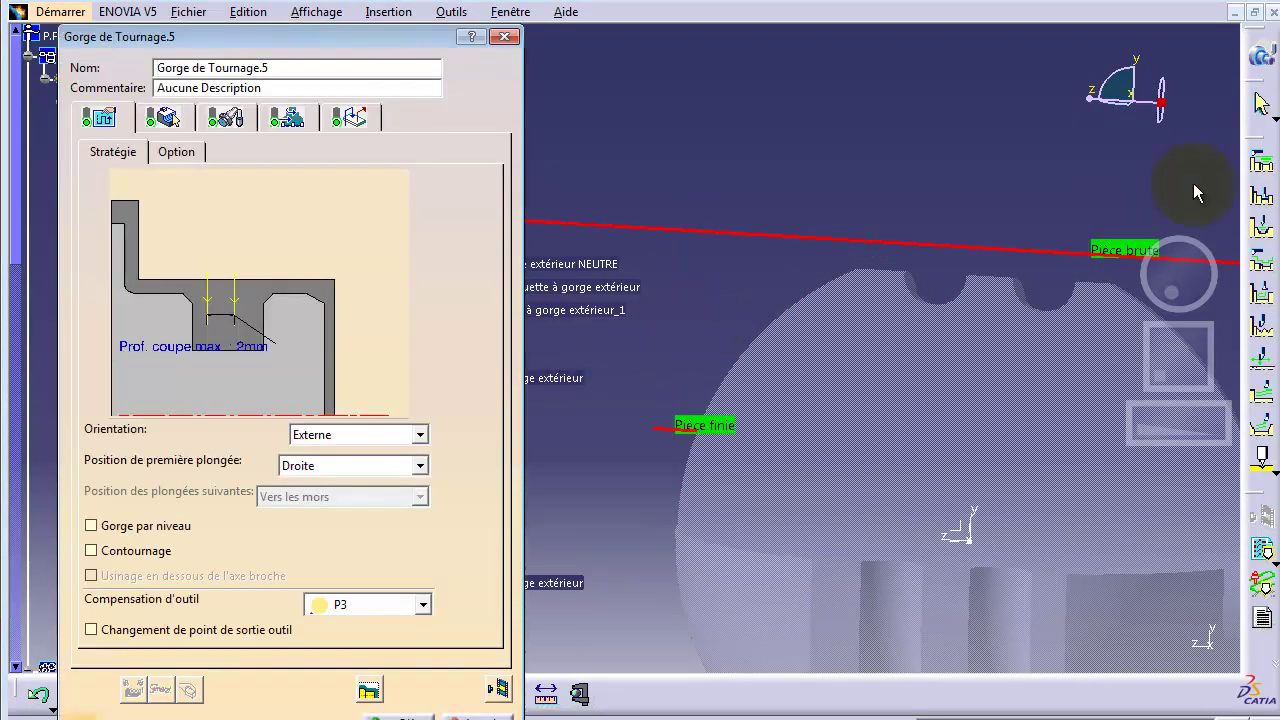
left_click_drag(1178, 314, 1128, 376)
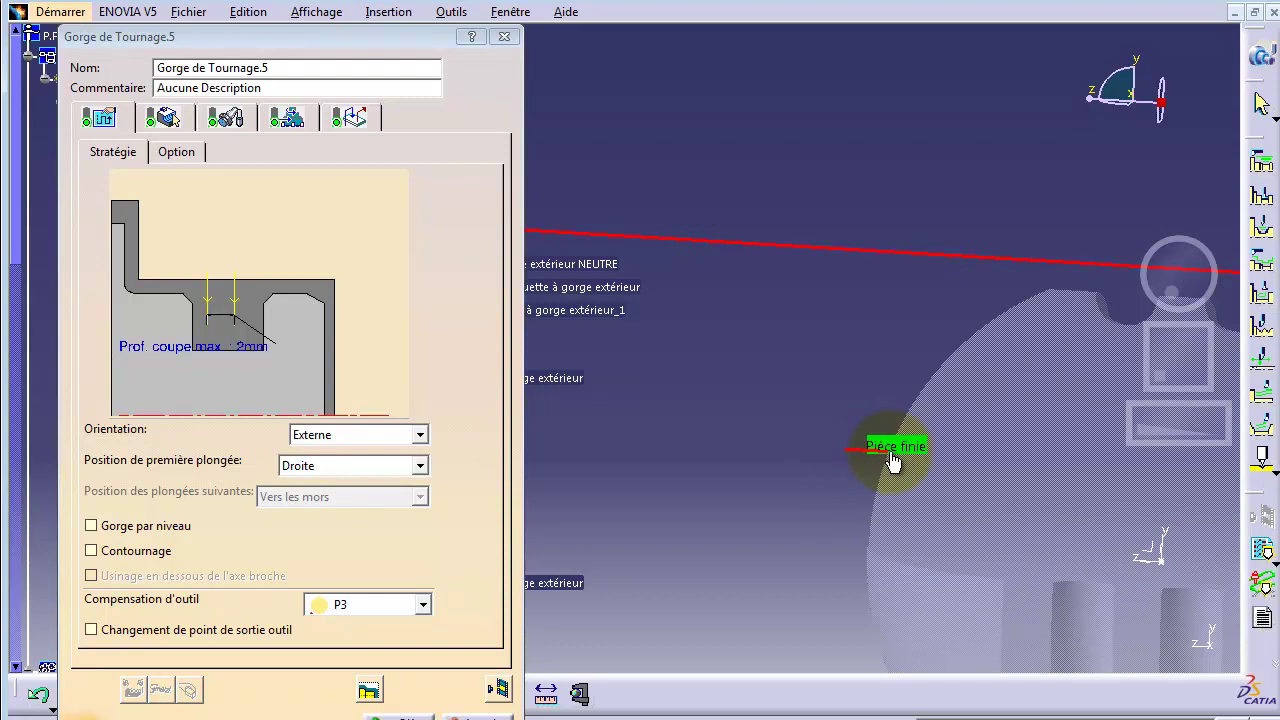
left_click(498, 688)
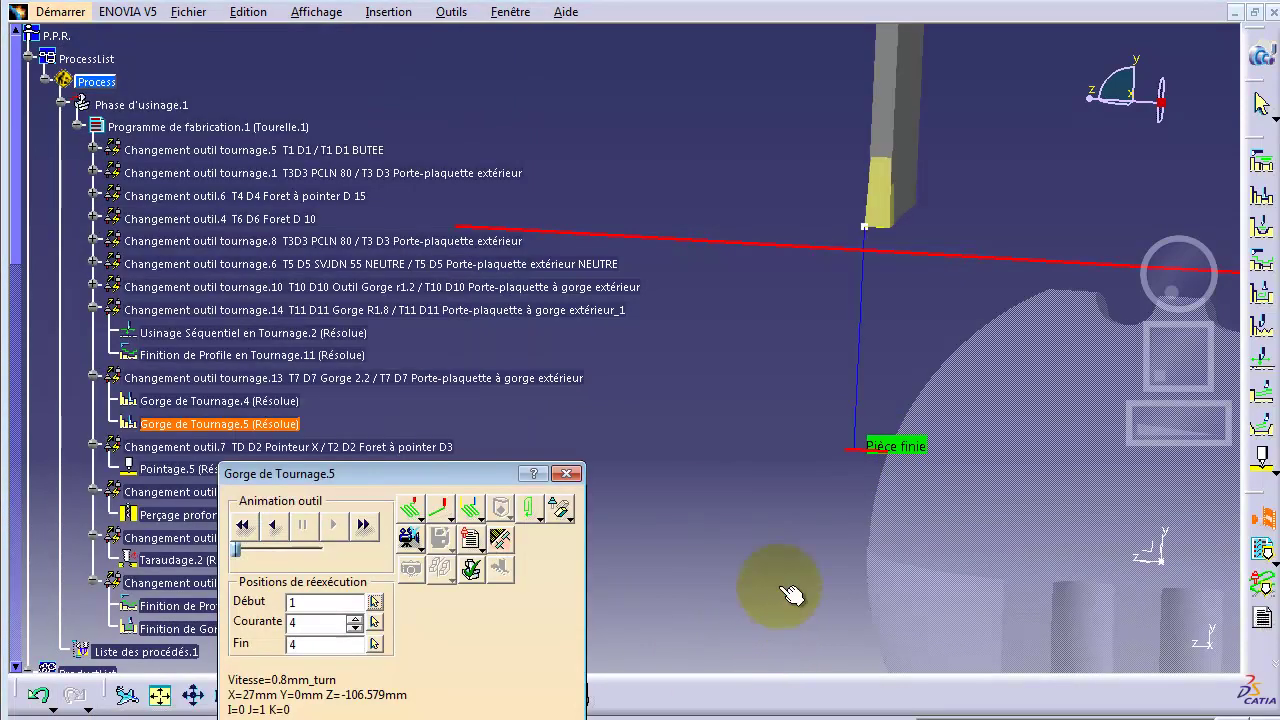
Replay the tool path of Gorge de Tournage.5 along the finished-part profile and return to the operation's settings
left_click(242, 525)
left_click(334, 525)
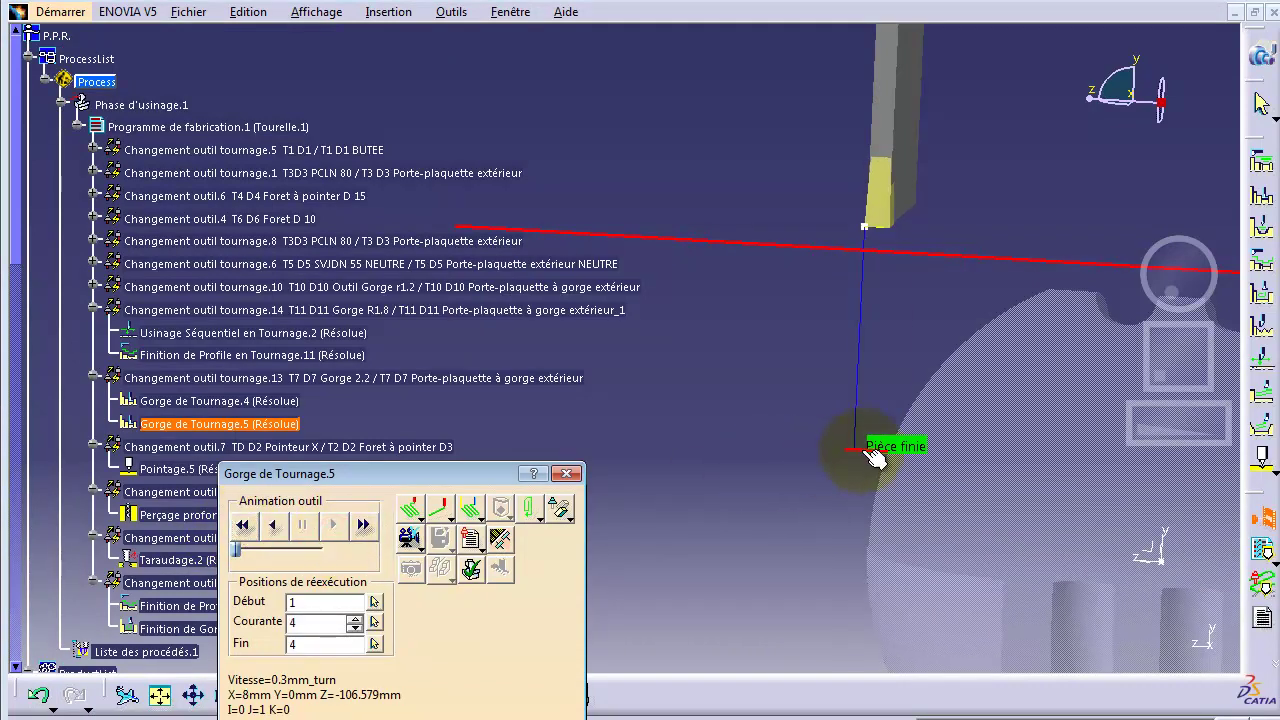
left_click(868, 452)
left_click(872, 453)
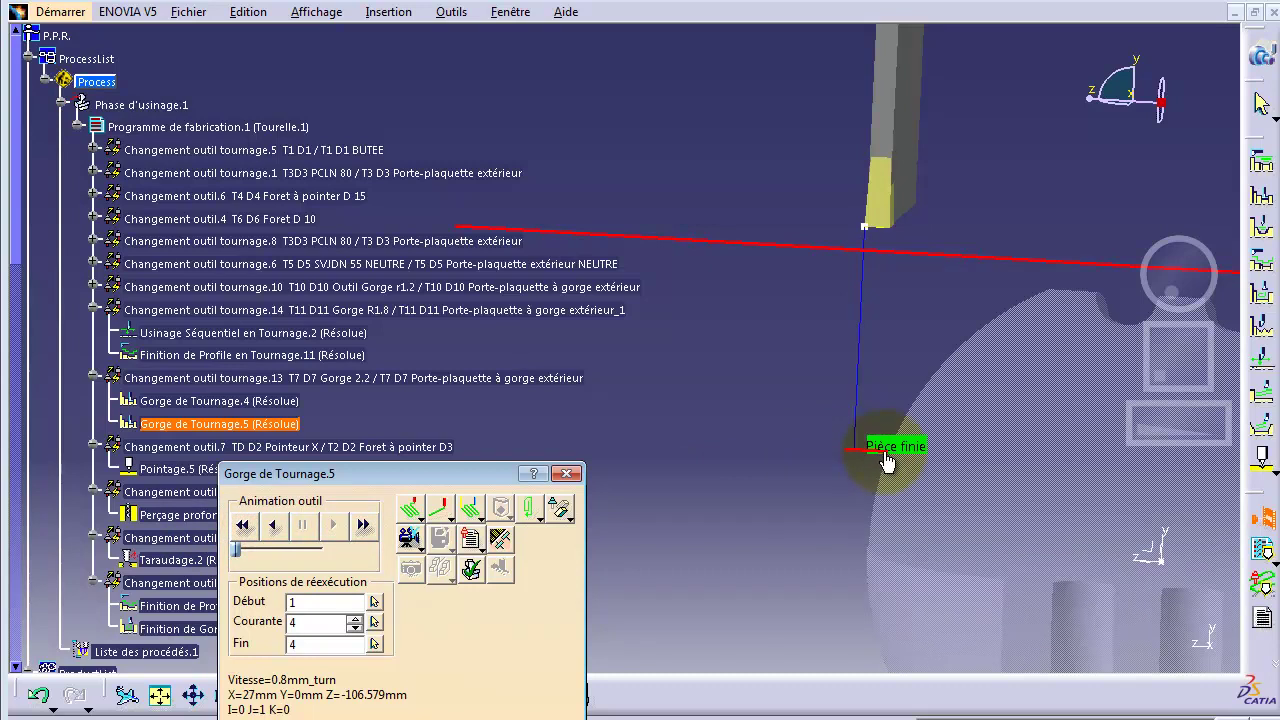
left_click(573, 698)
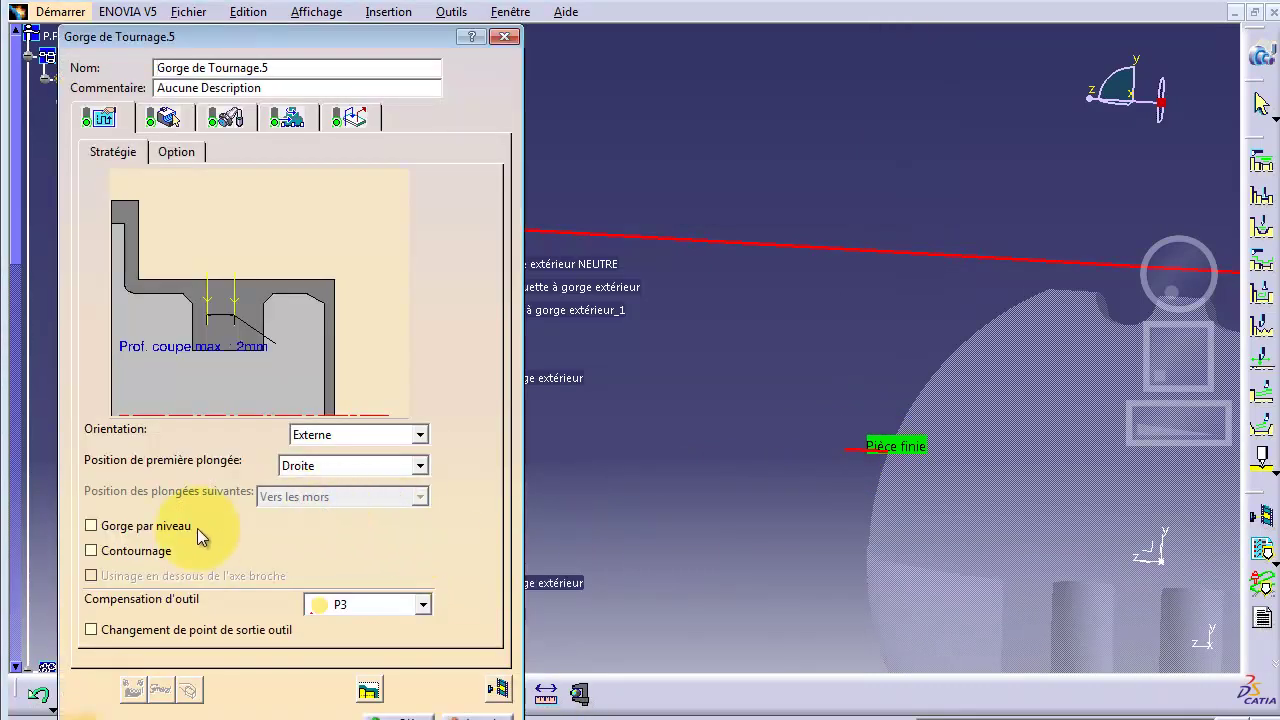
Try contouring on Gorge de Tournage.5 with a tool path replay, disable it again, and validate the operation
left_click(128, 551)
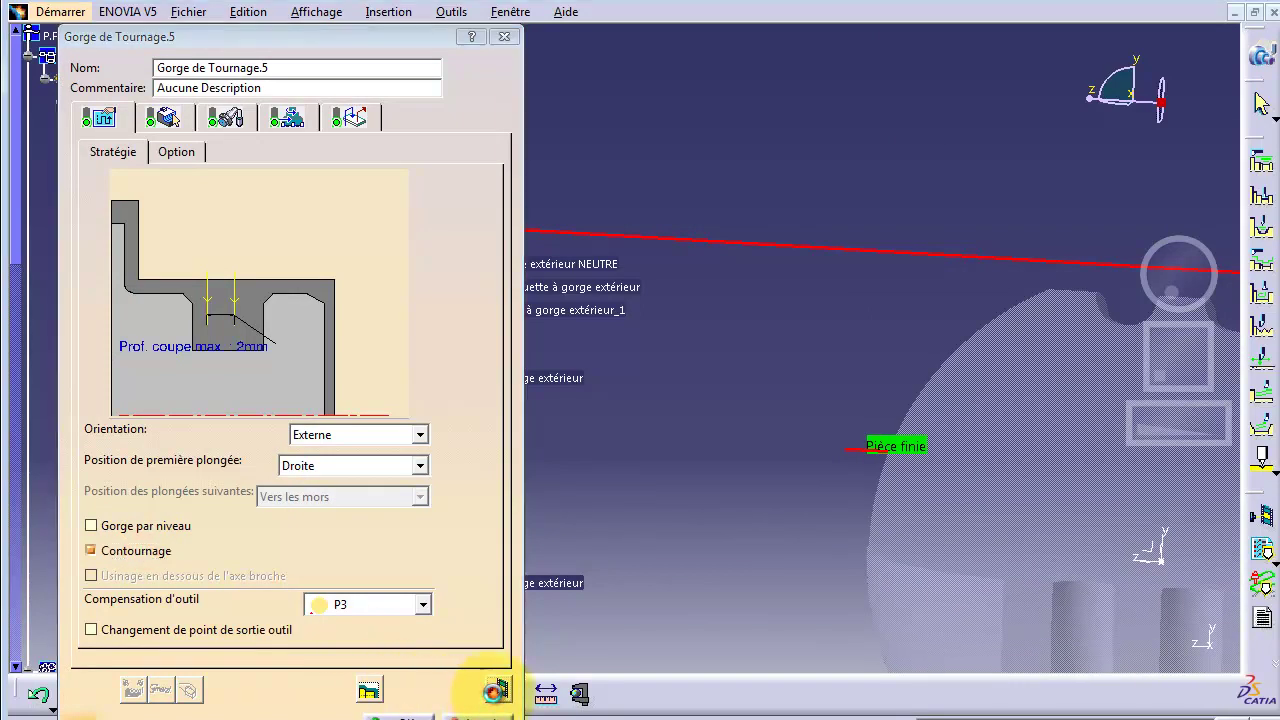
left_click(497, 690)
left_click(242, 525)
left_click(333, 525)
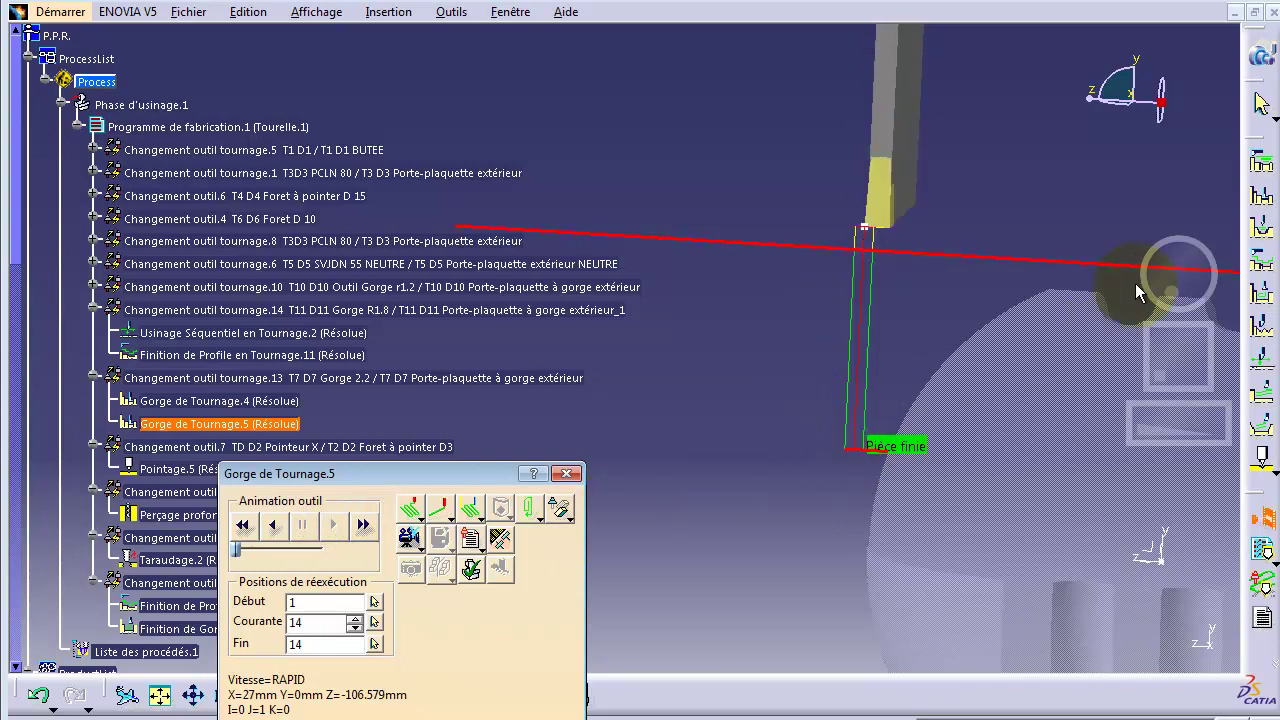
middle_click_drag(1132, 296, 1168, 278)
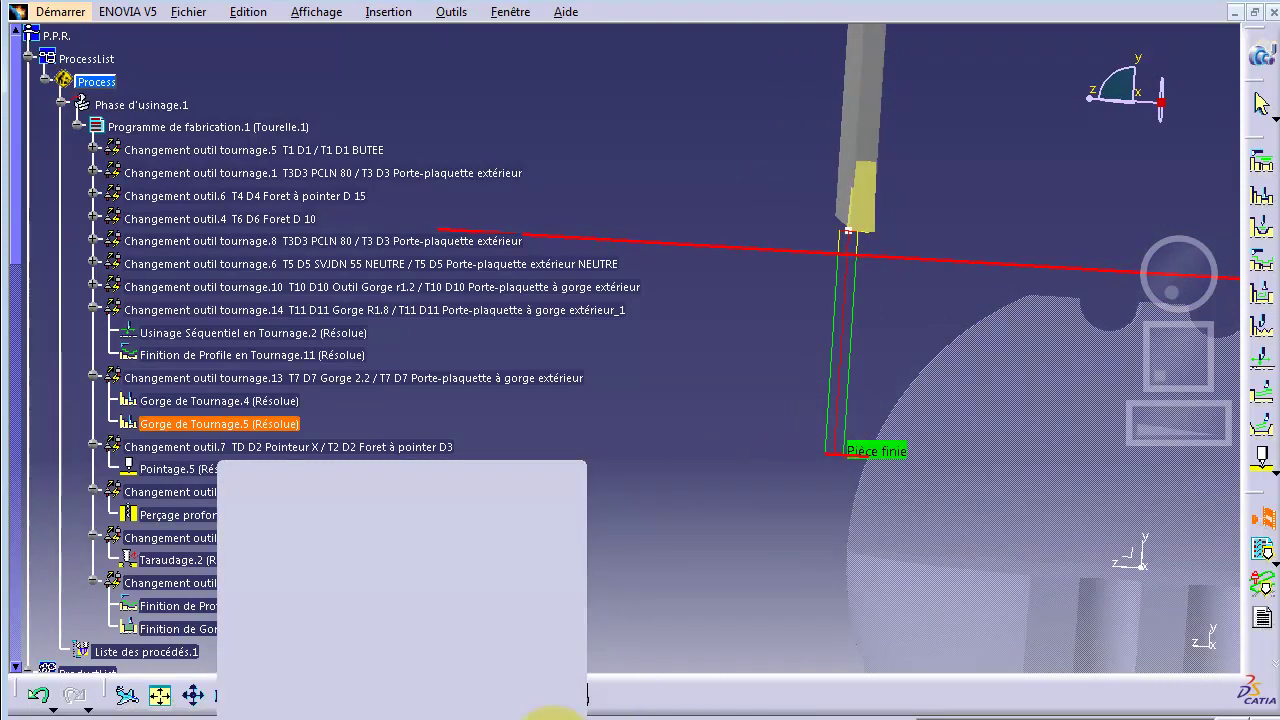
left_click(550, 712)
left_click(137, 548)
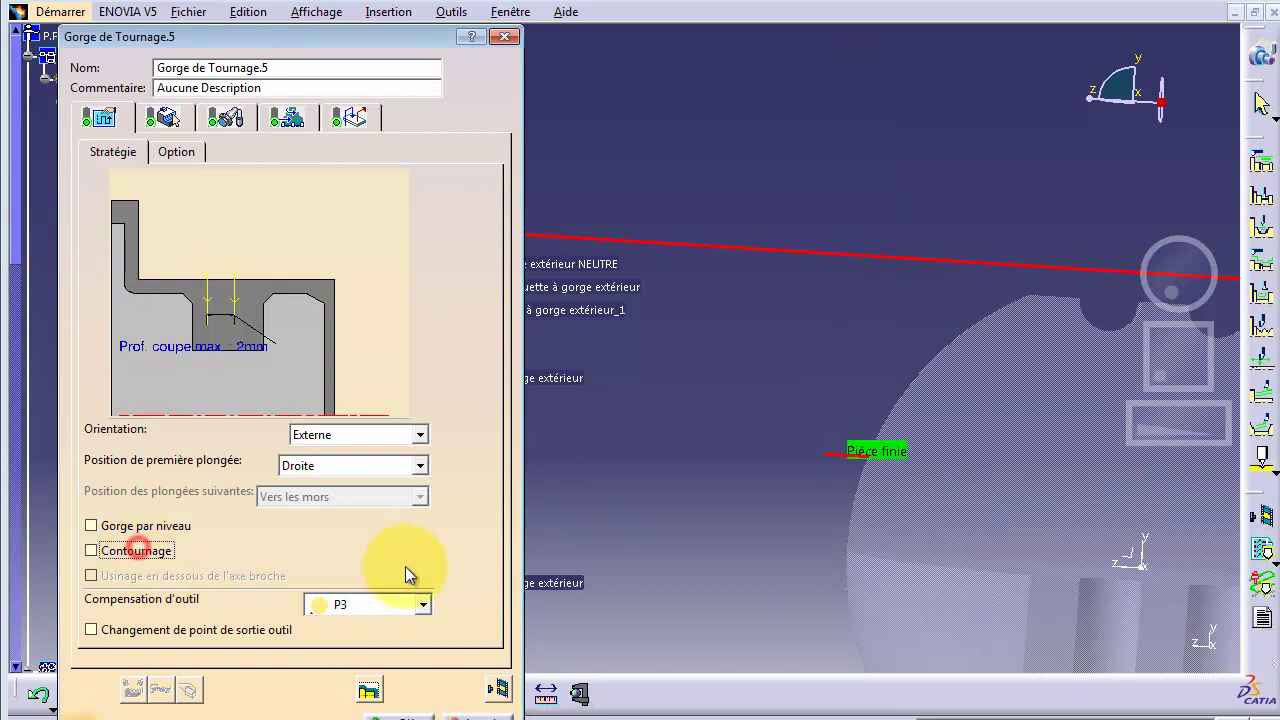
left_click(390, 714)
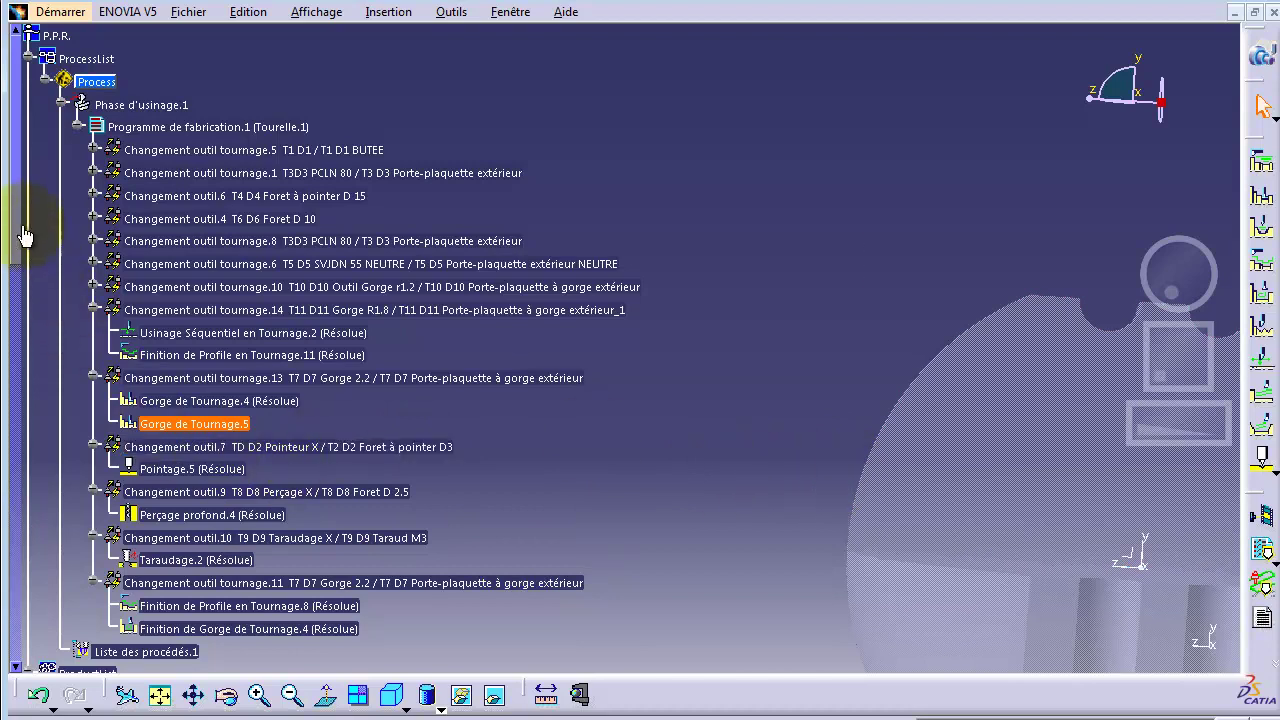
Open Esquisse.2 in the Corps principal of NCGeometry_Pommeau_11.02.01 for editing
left_click_drag(23, 271, 71, 314)
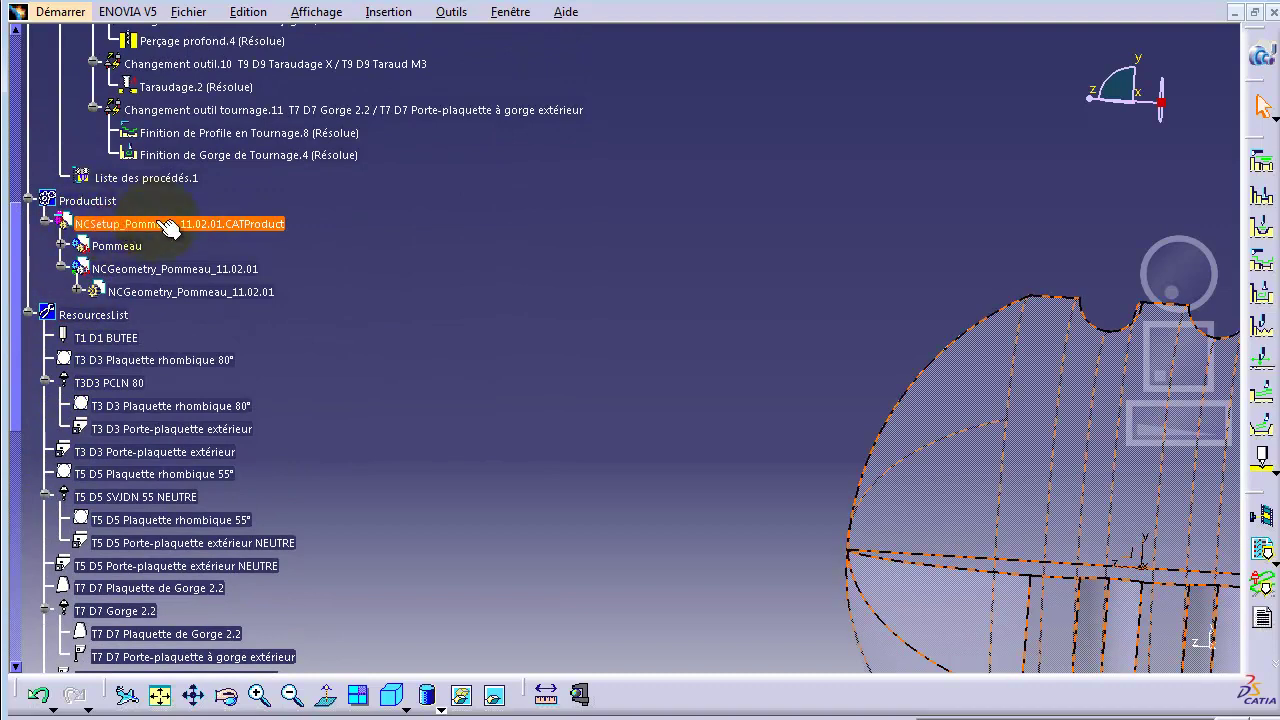
left_click(76, 290)
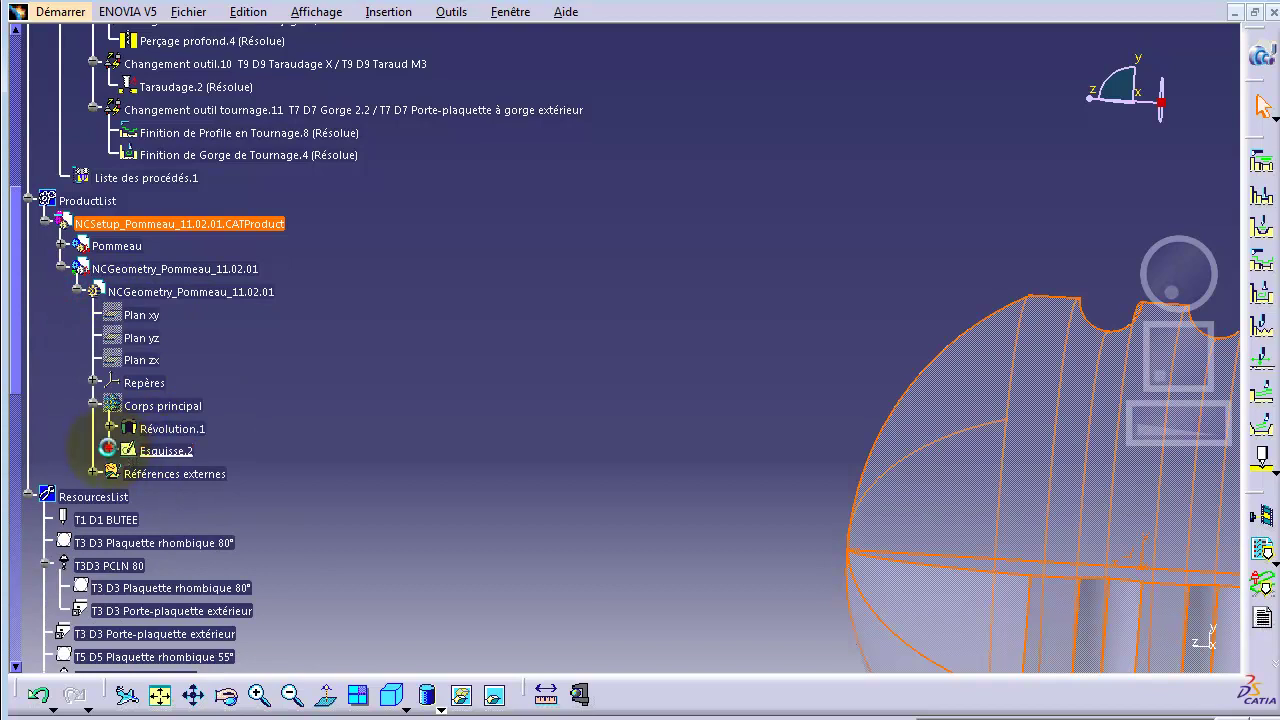
left_click(111, 451)
left_click(163, 452)
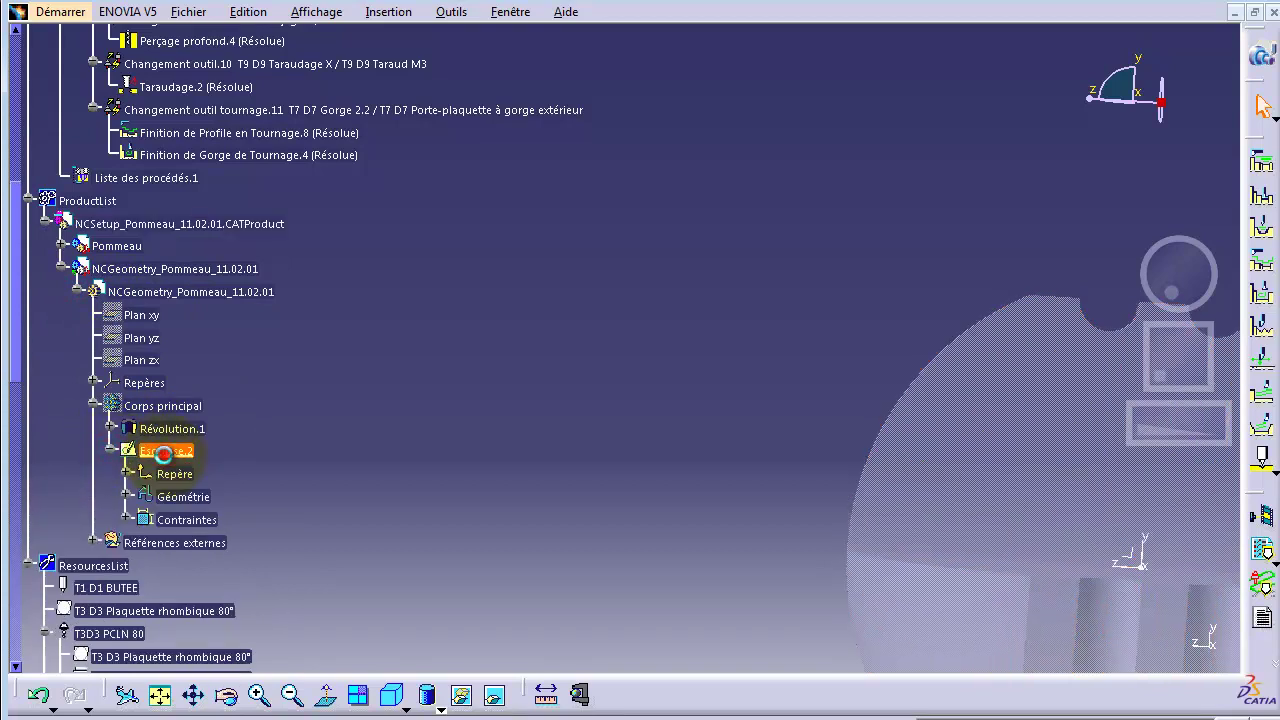
double_click(163, 452)
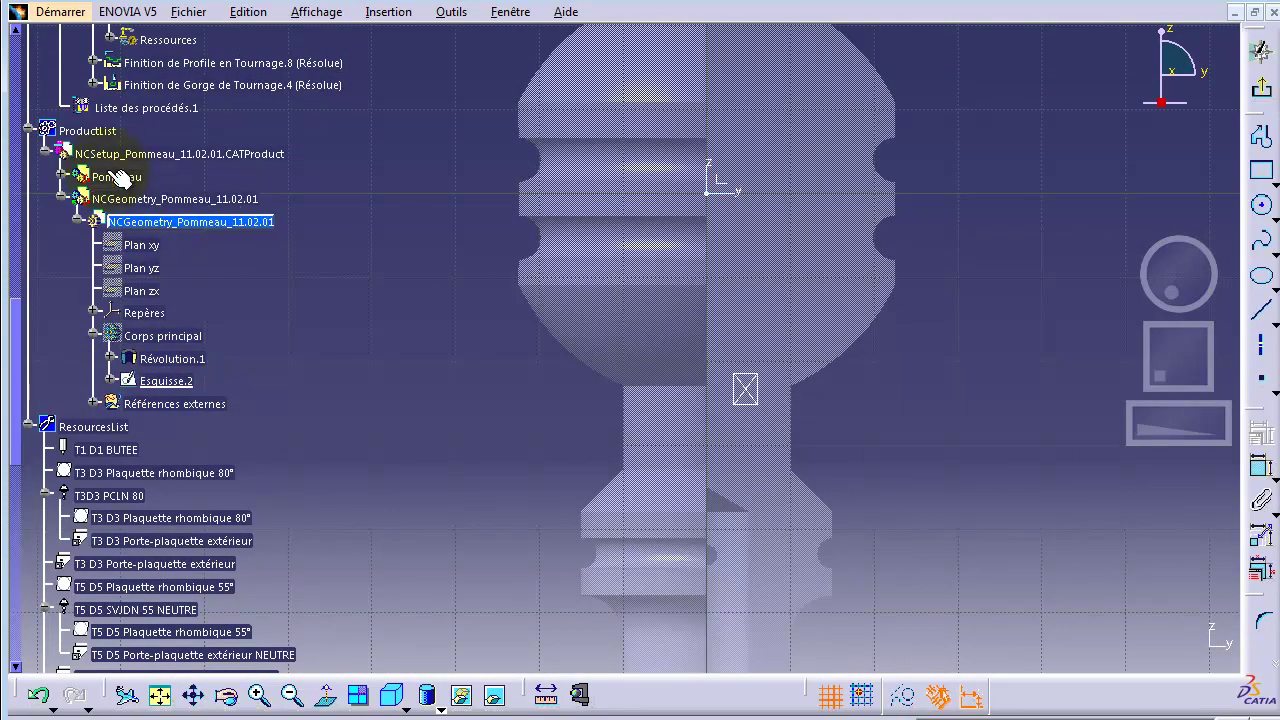
Show the hidden Corps principal stock body of NCGeometry_Pommeau_11.02.01 behind the sketch
left_click(130, 222)
right_click(168, 340)
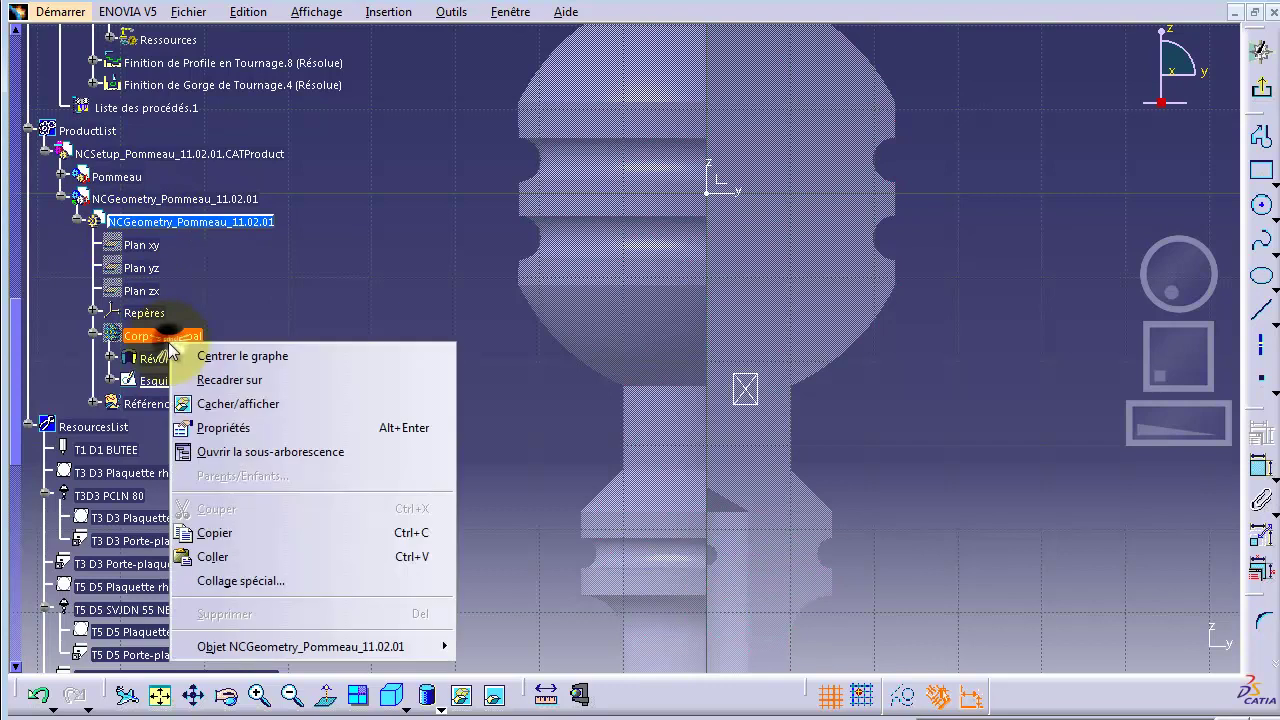
left_click(240, 404)
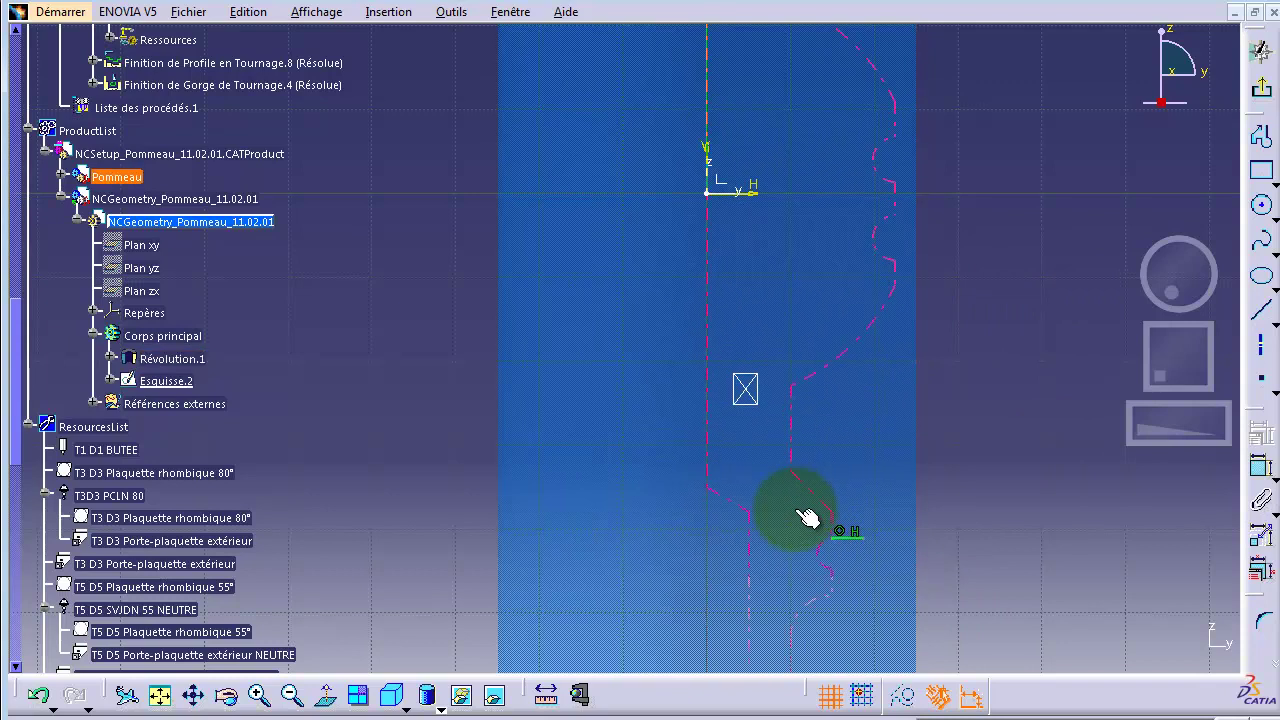
Move the sketch's horizontal line slightly farther from the origin along the part axis and exit the sketch
left_click(806, 214)
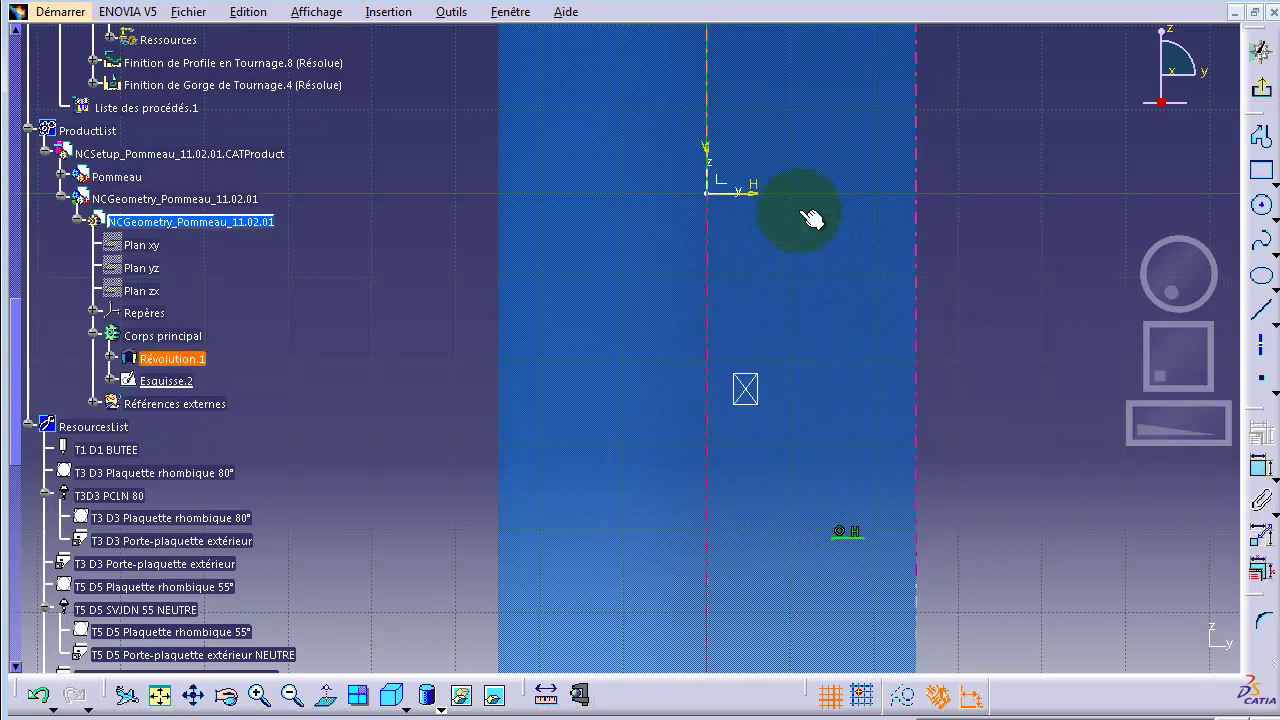
left_click(1174, 347)
left_click(795, 366)
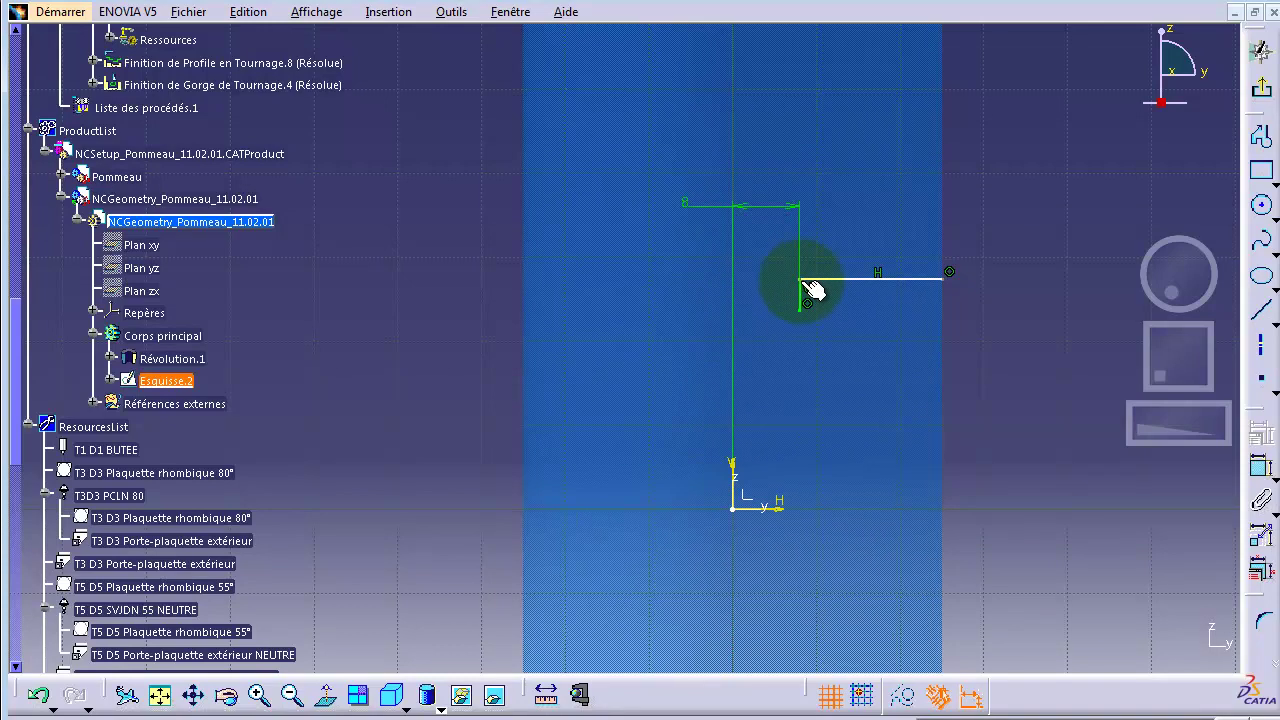
left_click(801, 217)
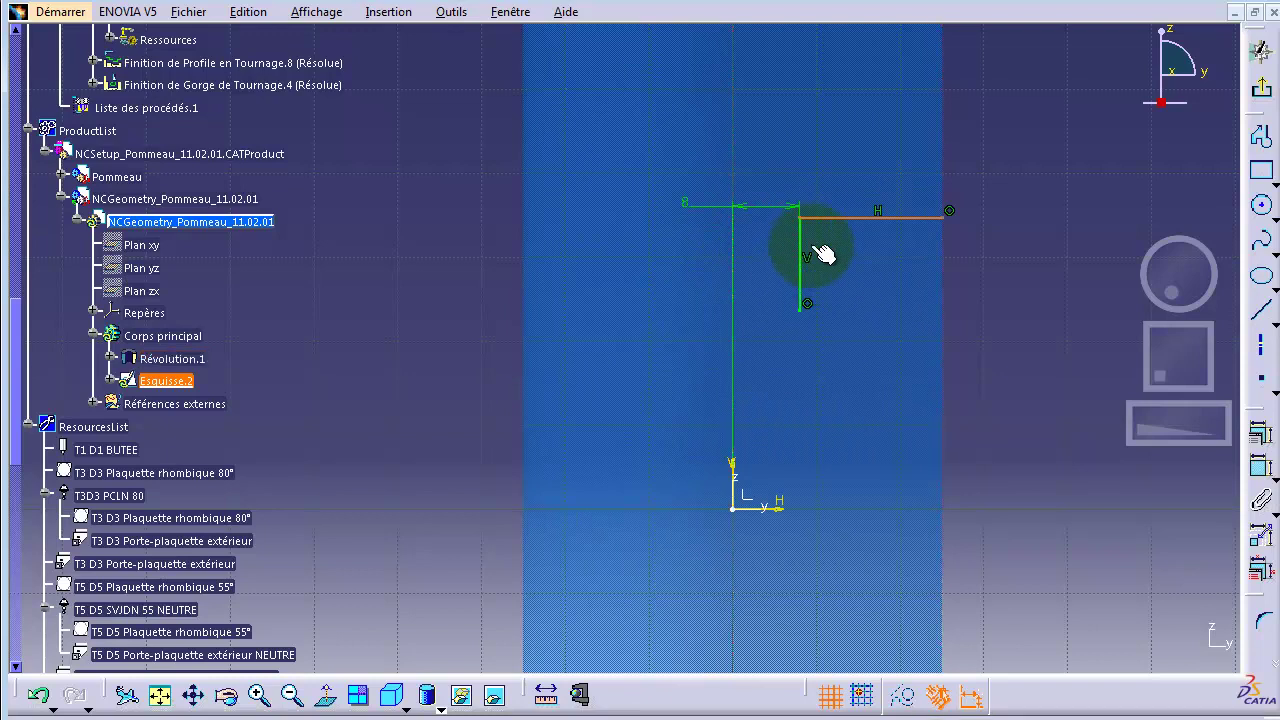
mouse_move(823, 221)
left_mouse_down()
mouse_move(834, 266)
mouse_move(766, 266)
mouse_move(866, 245)
mouse_move(849, 240)
mouse_move(860, 255)
left_mouse_up()
left_click(1262, 87)
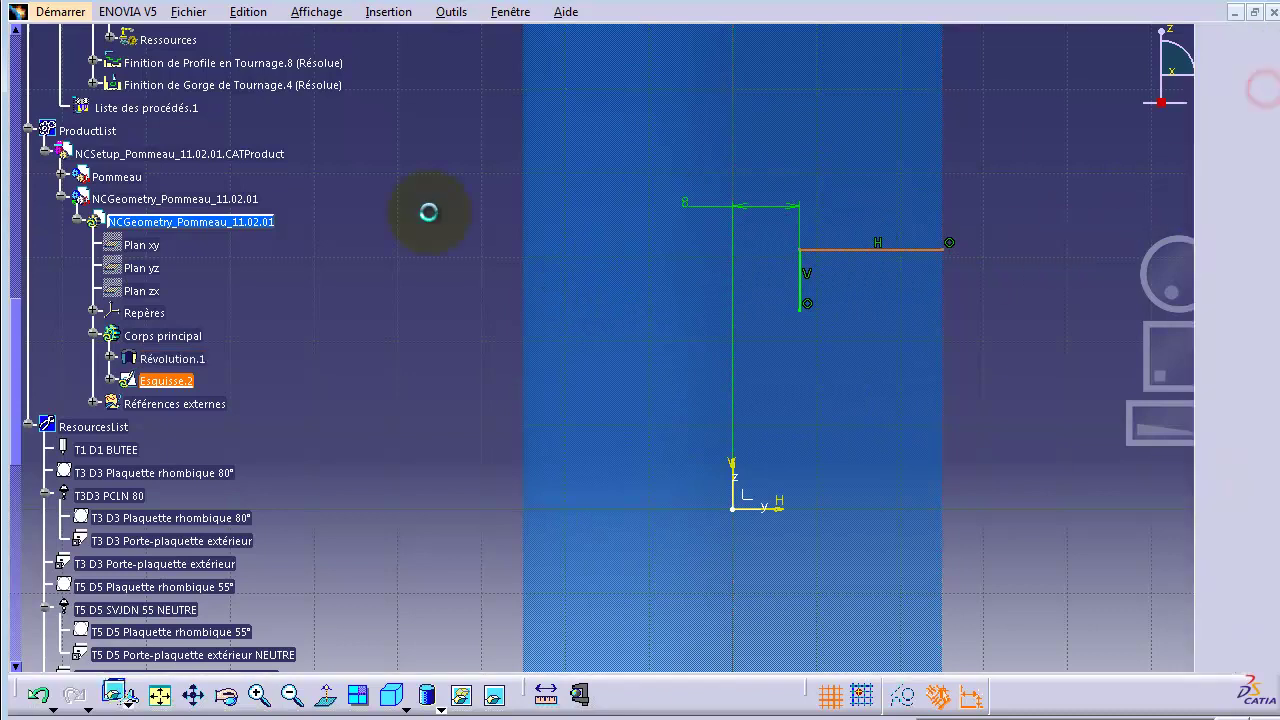
Activate the NCSetup_Pommeau_11.02.01 product, return to the machining program, and reopen Gorge de Tournage.5
left_click(790, 696)
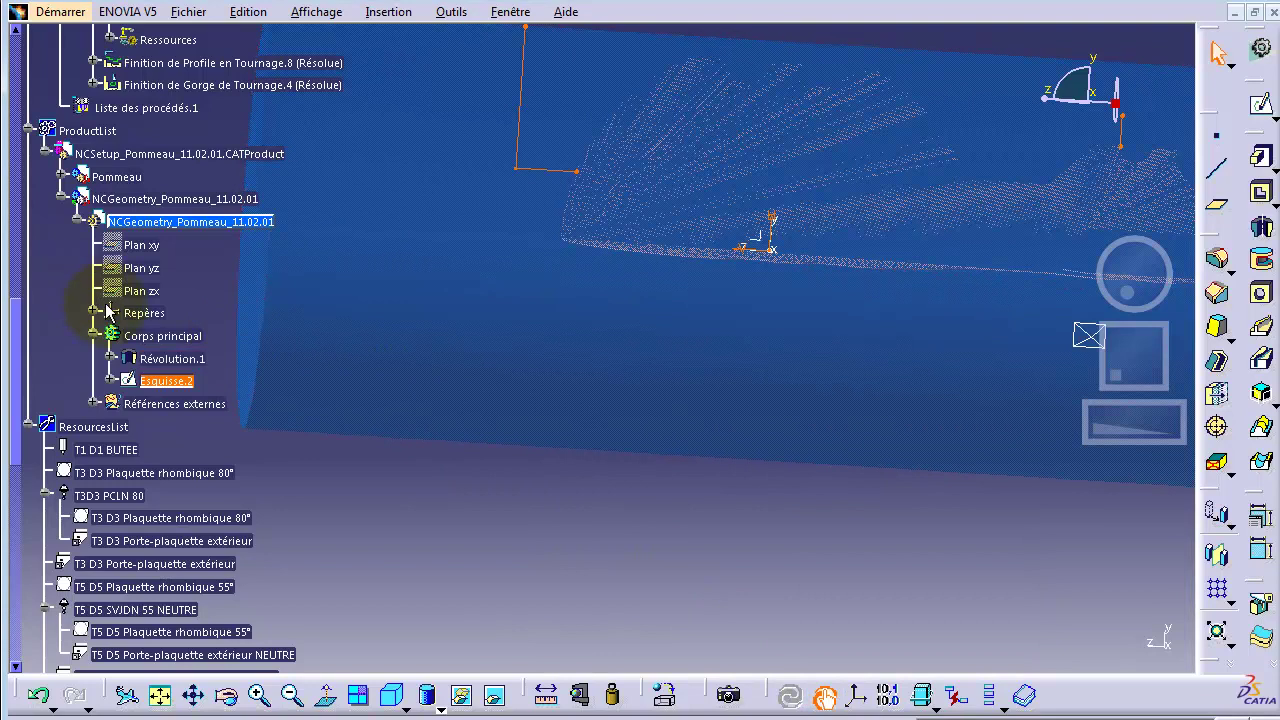
double_click(65, 154)
left_click(740, 693)
scroll(183, 174, "up", 2)
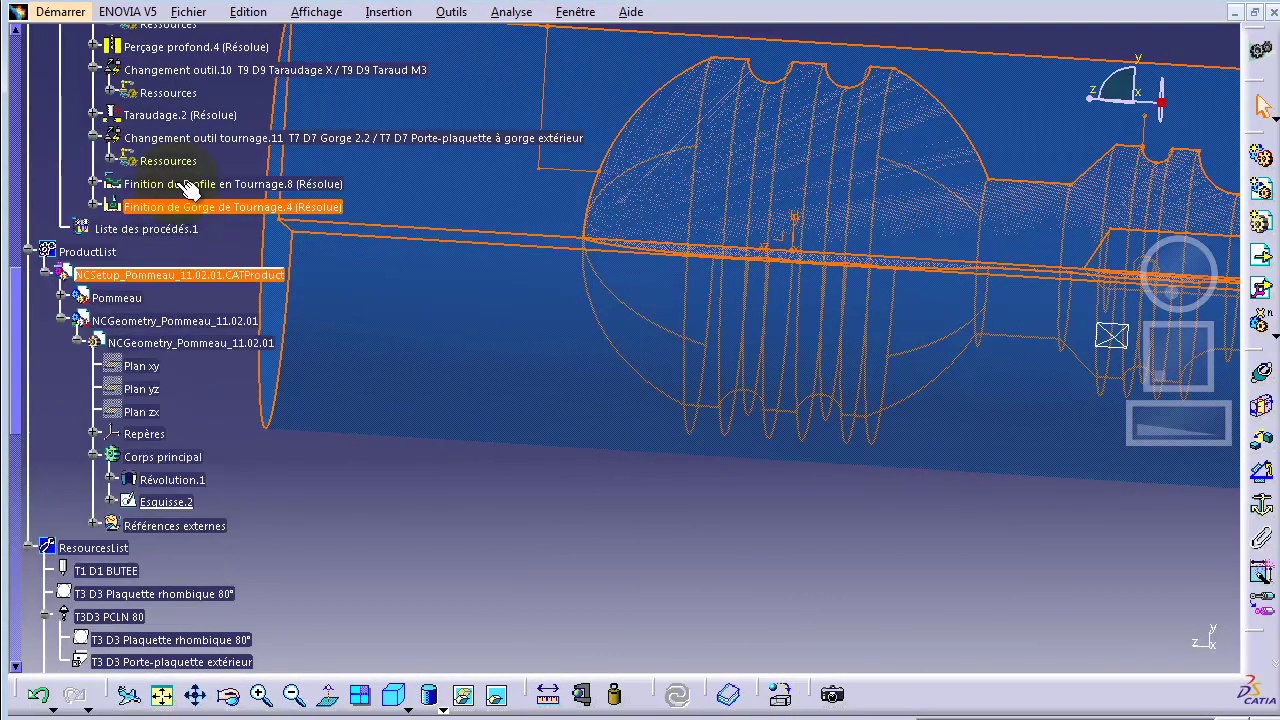
scroll(173, 122, "up", 2)
scroll(178, 128, "up", 3)
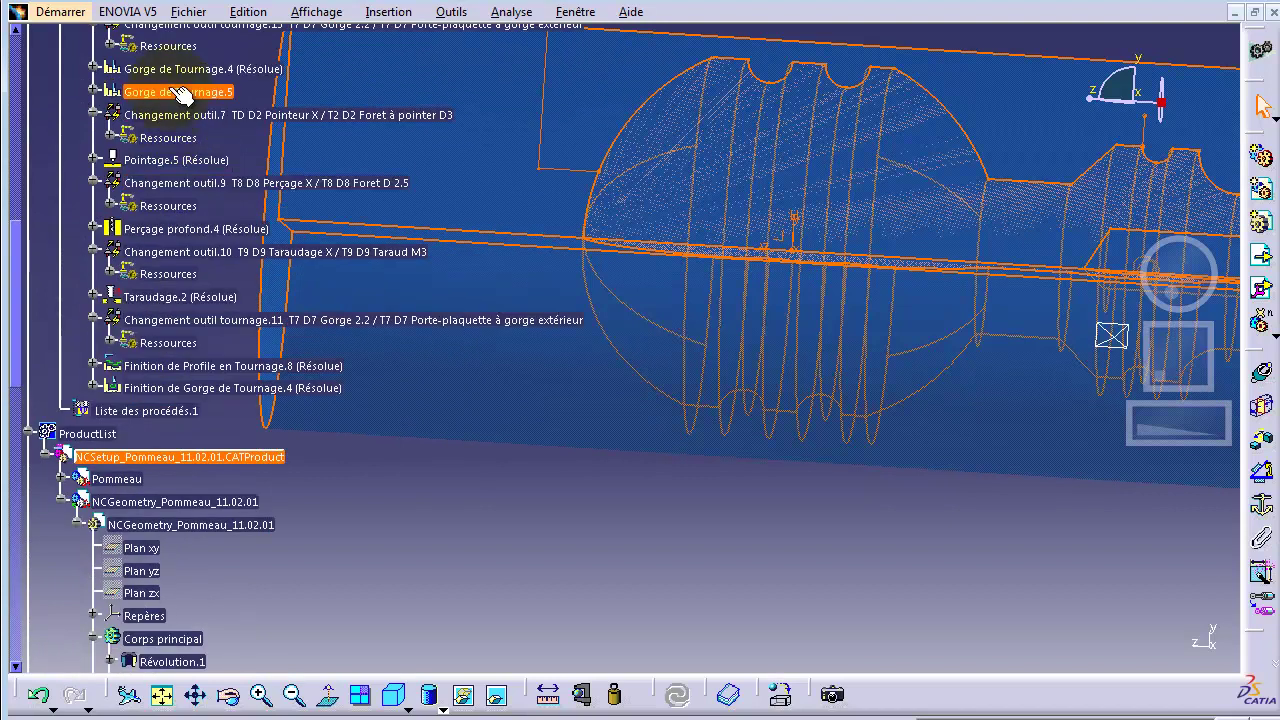
left_click(174, 92)
scroll(186, 100, "down", 7)
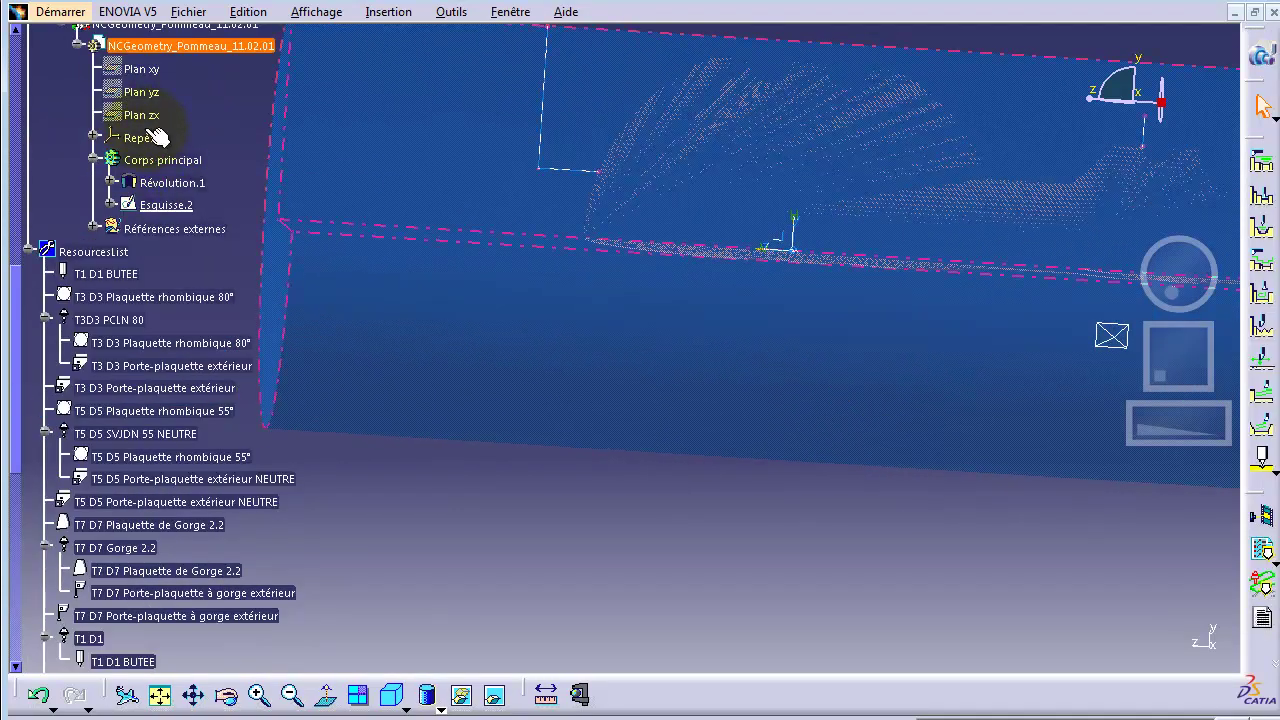
scroll(157, 129, "up", 6)
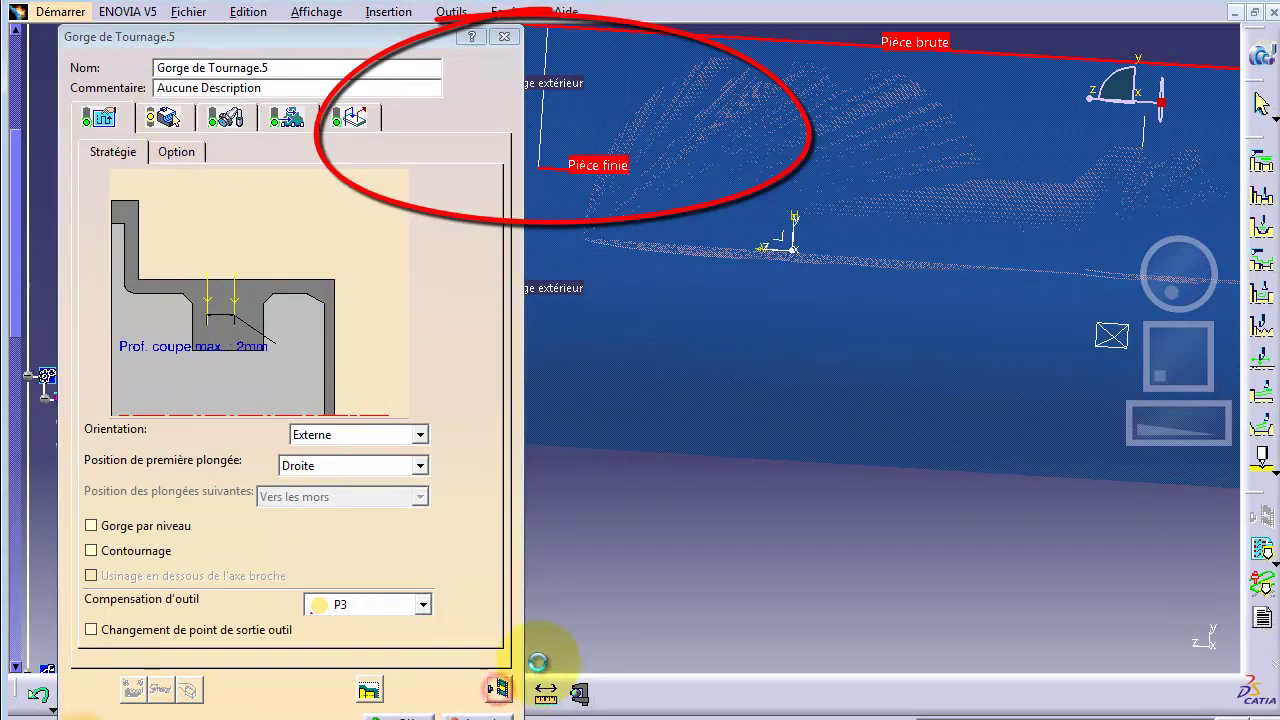
Recompute the Gorge de Tournage.5 tool path on the modified profile, replay it, and close the replay
left_click(498, 688)
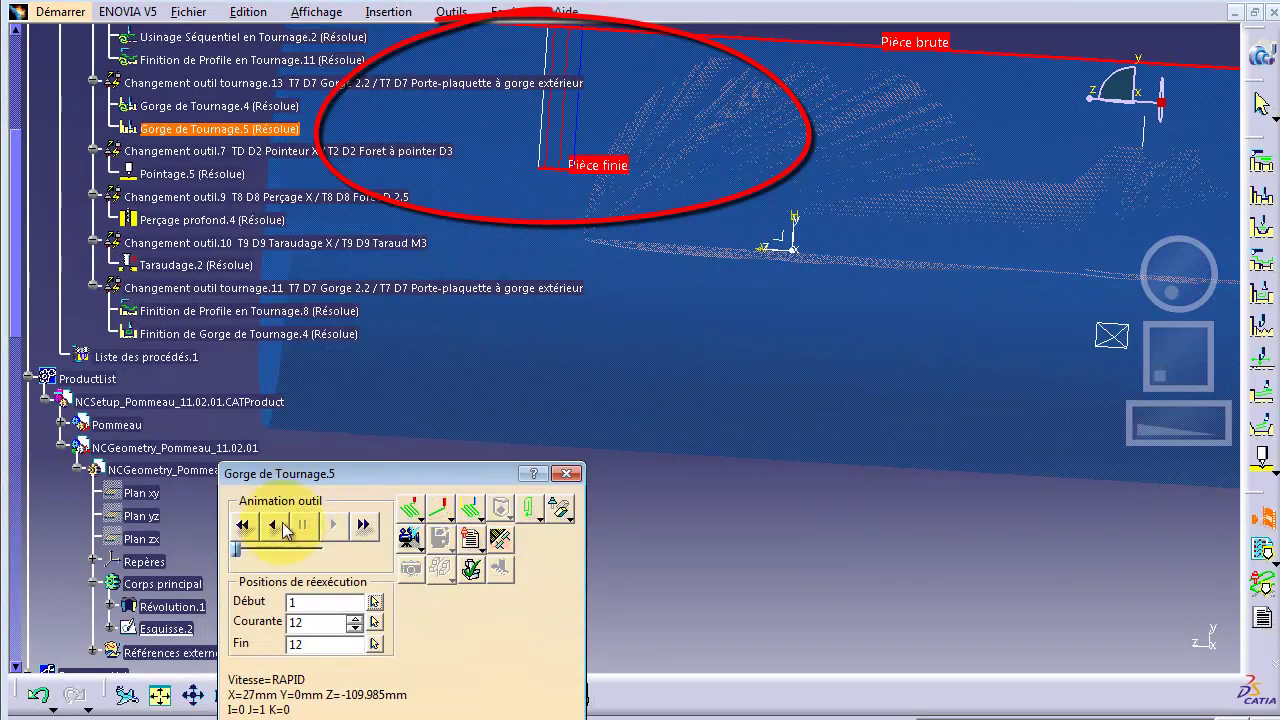
left_click(333, 524)
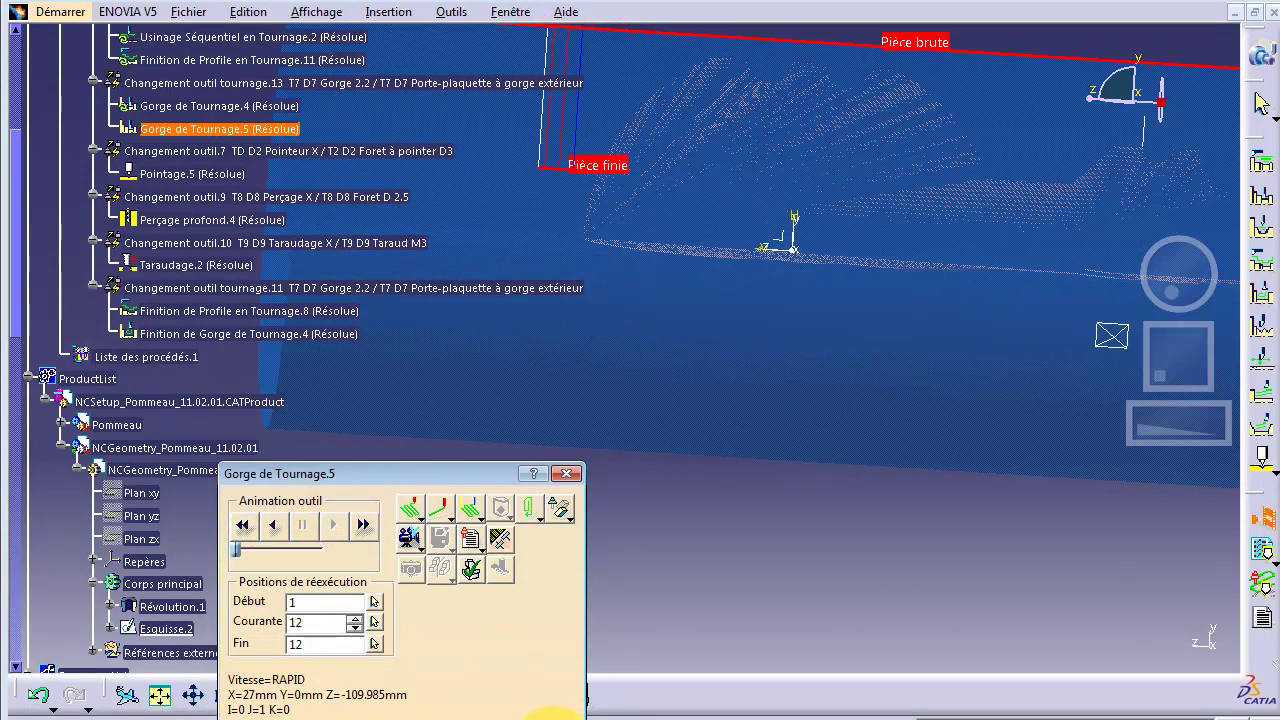
left_click(550, 712)
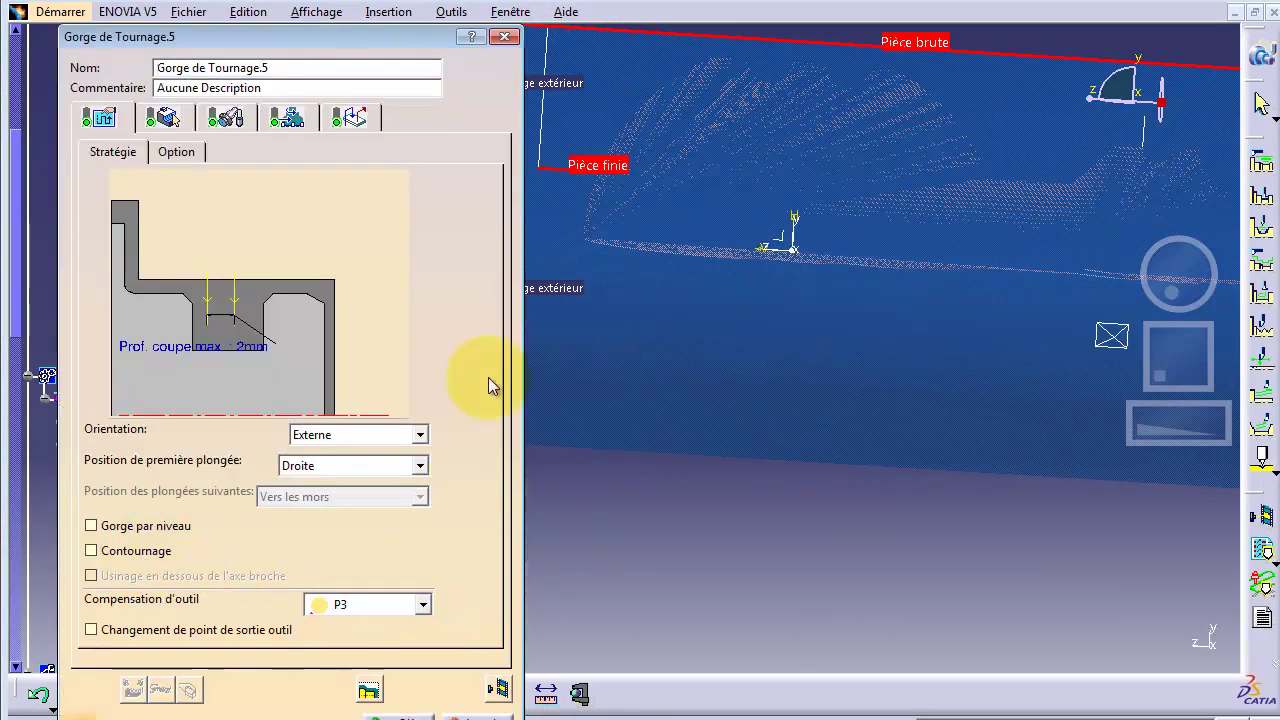
Hide the Corps principal stock body again while keeping the Gorge de Tournage.5 operation open
left_click_drag(229, 52, 548, 49)
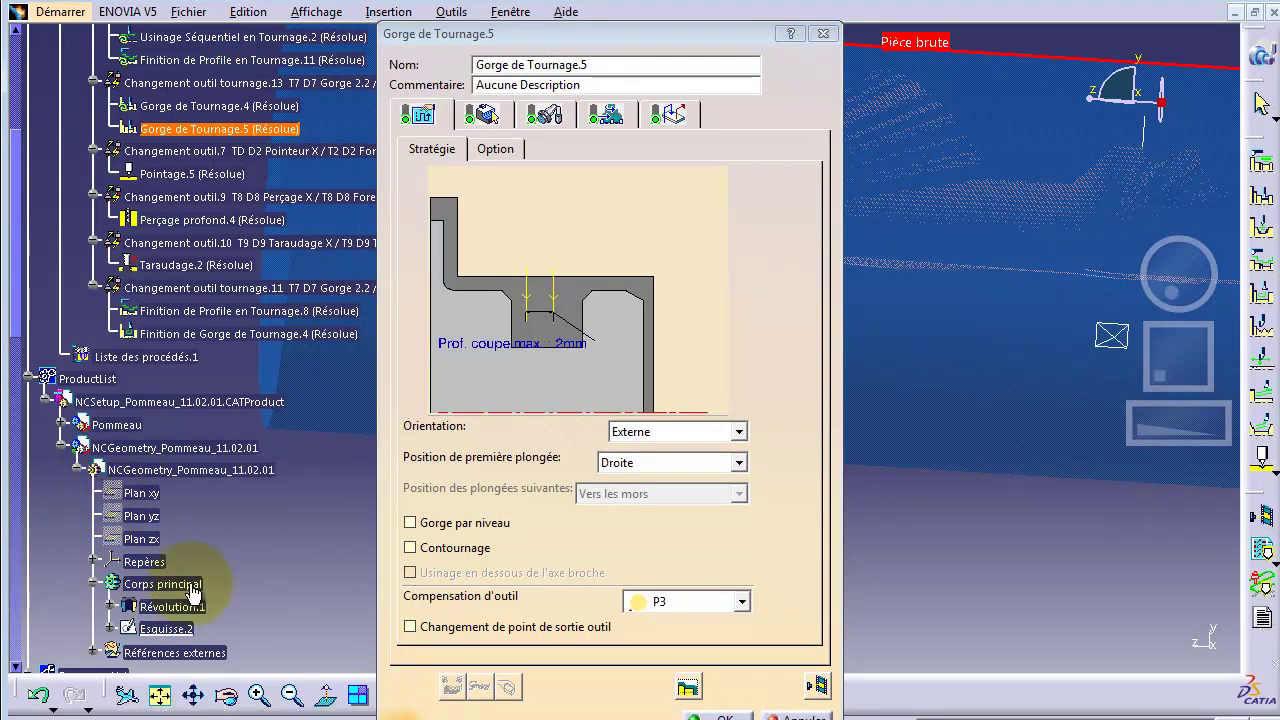
right_click(196, 604)
left_click(233, 629)
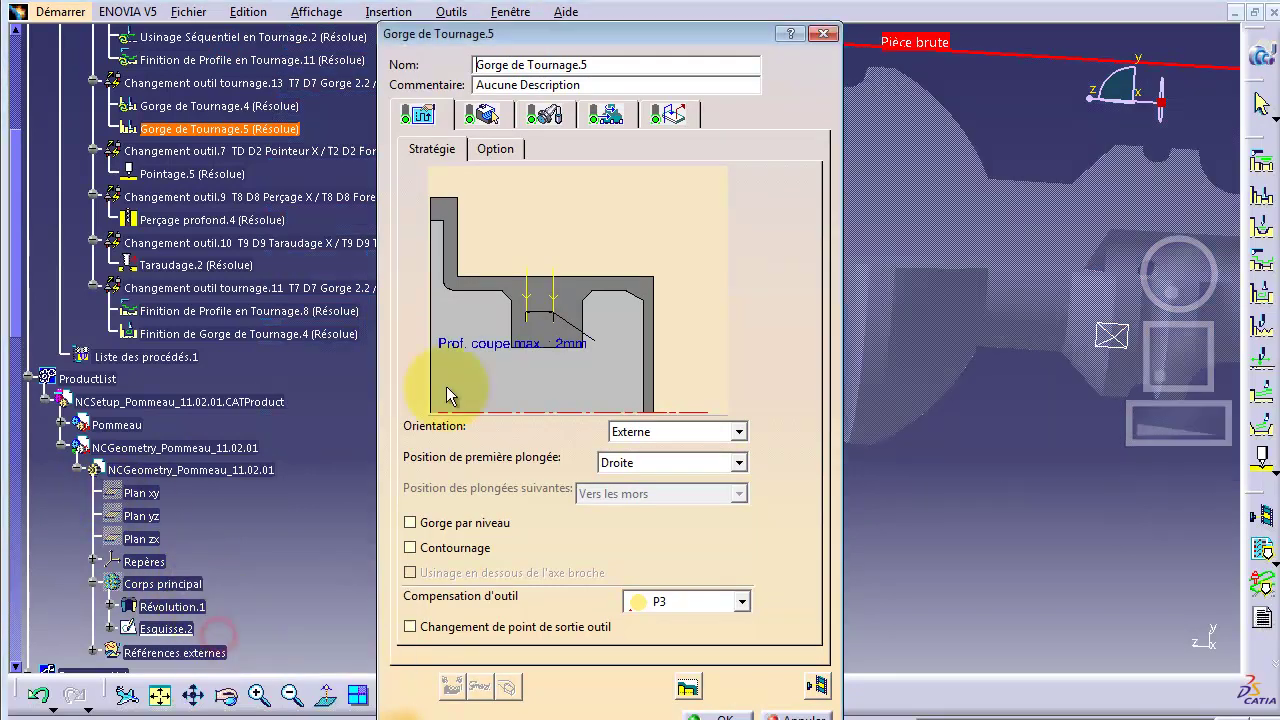
left_click_drag(631, 37, 146, 43)
Check the Gorge de Tournage.5 tool path by replay and video simulation, and validate the operation
left_click(361, 692)
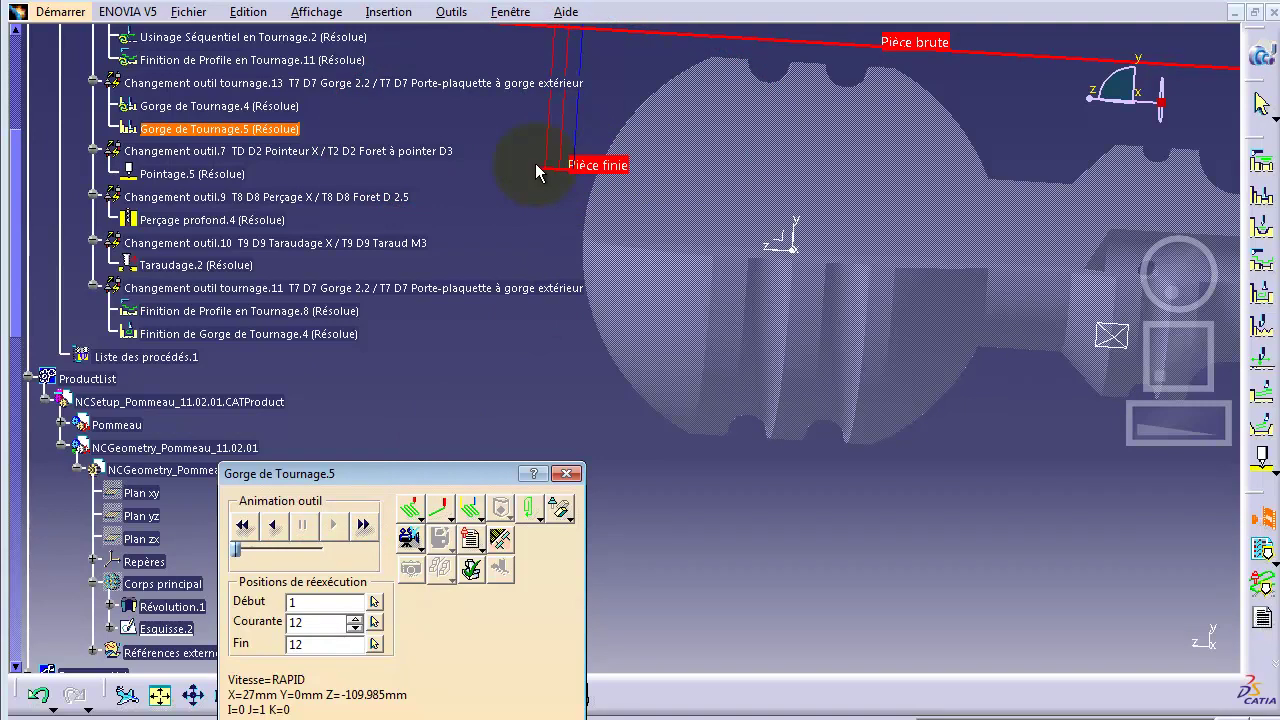
left_click(407, 538)
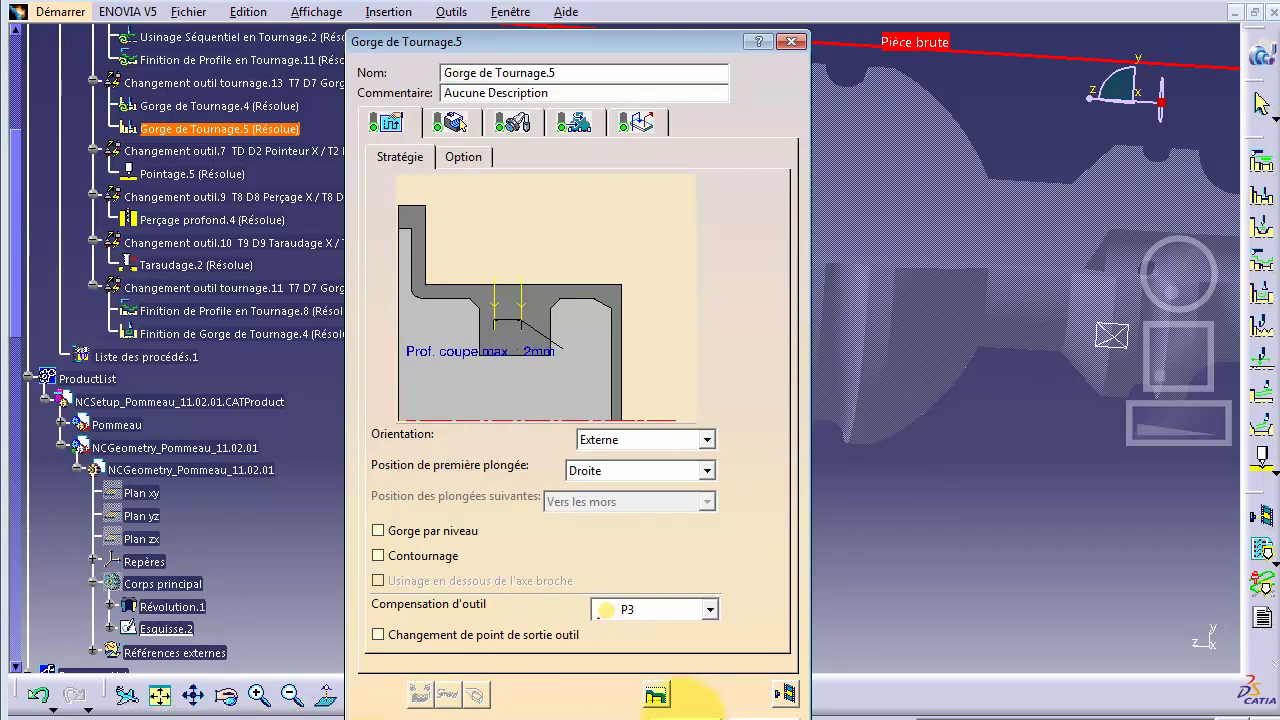
left_click(683, 713)
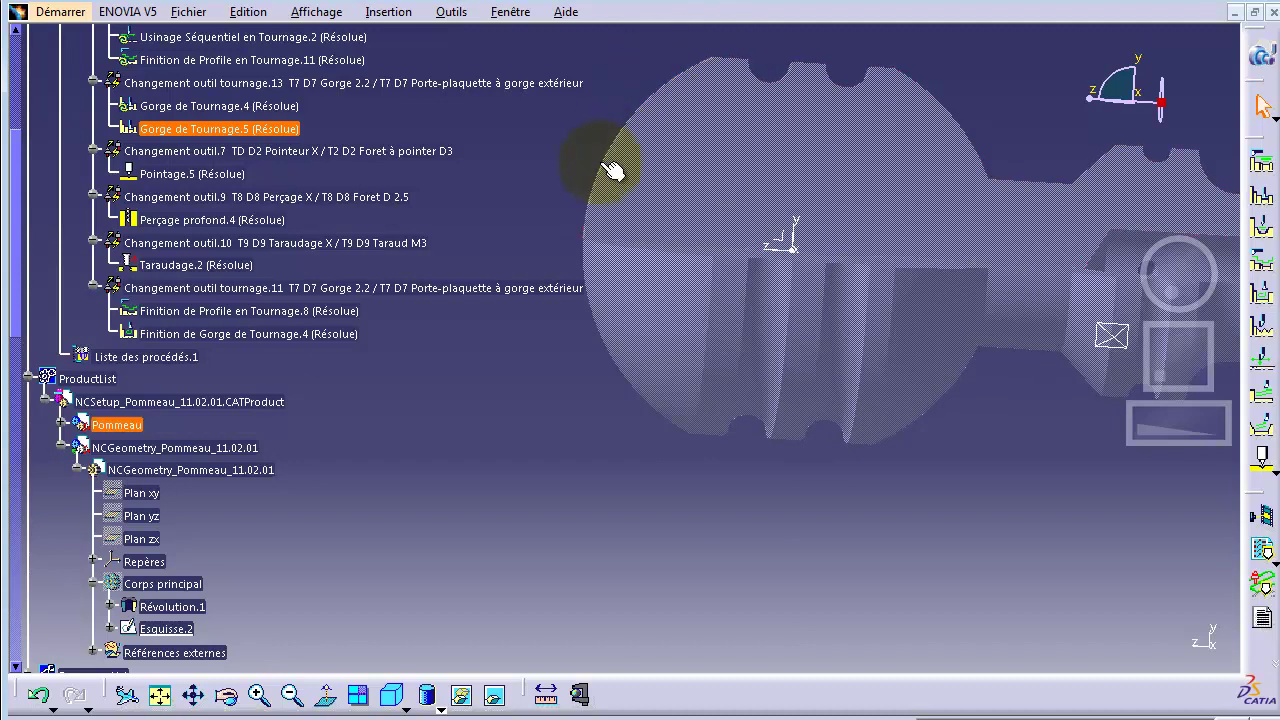
Open Finition de Profile en Tournage.8 and examine its strategy, tool and geometry settings with the finished-part profile in view
left_click(195, 313)
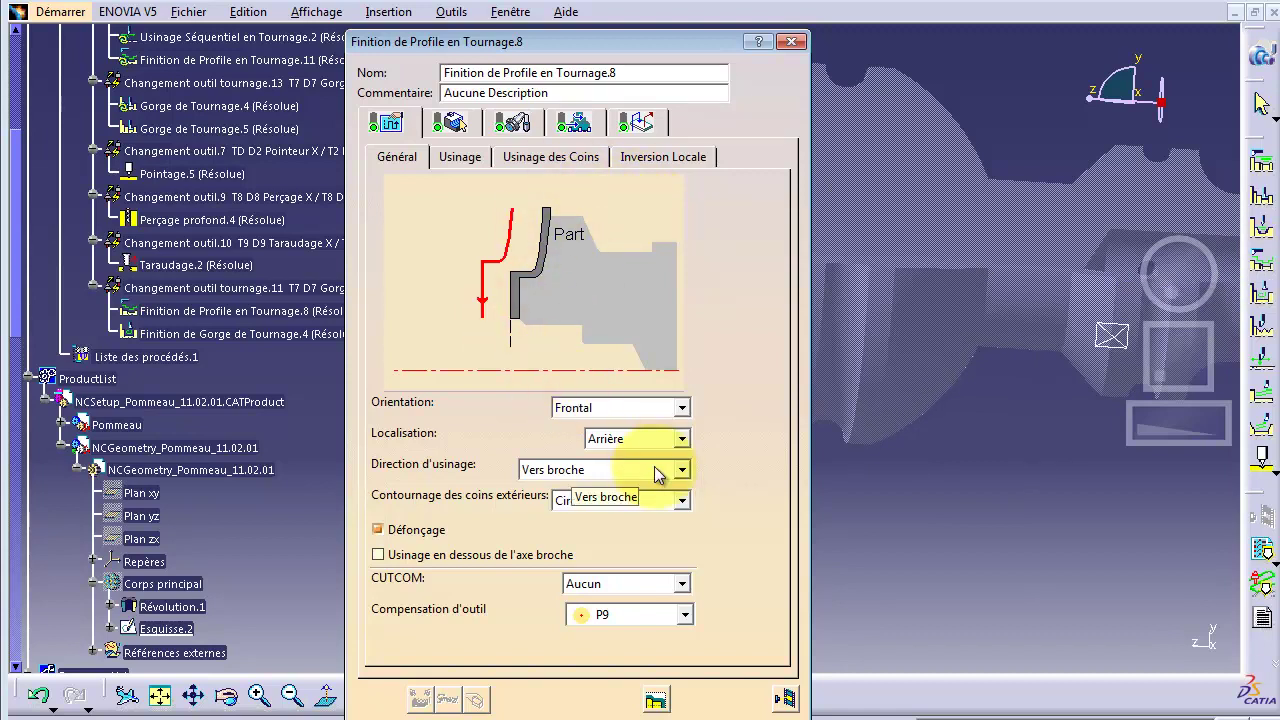
left_click(512, 122)
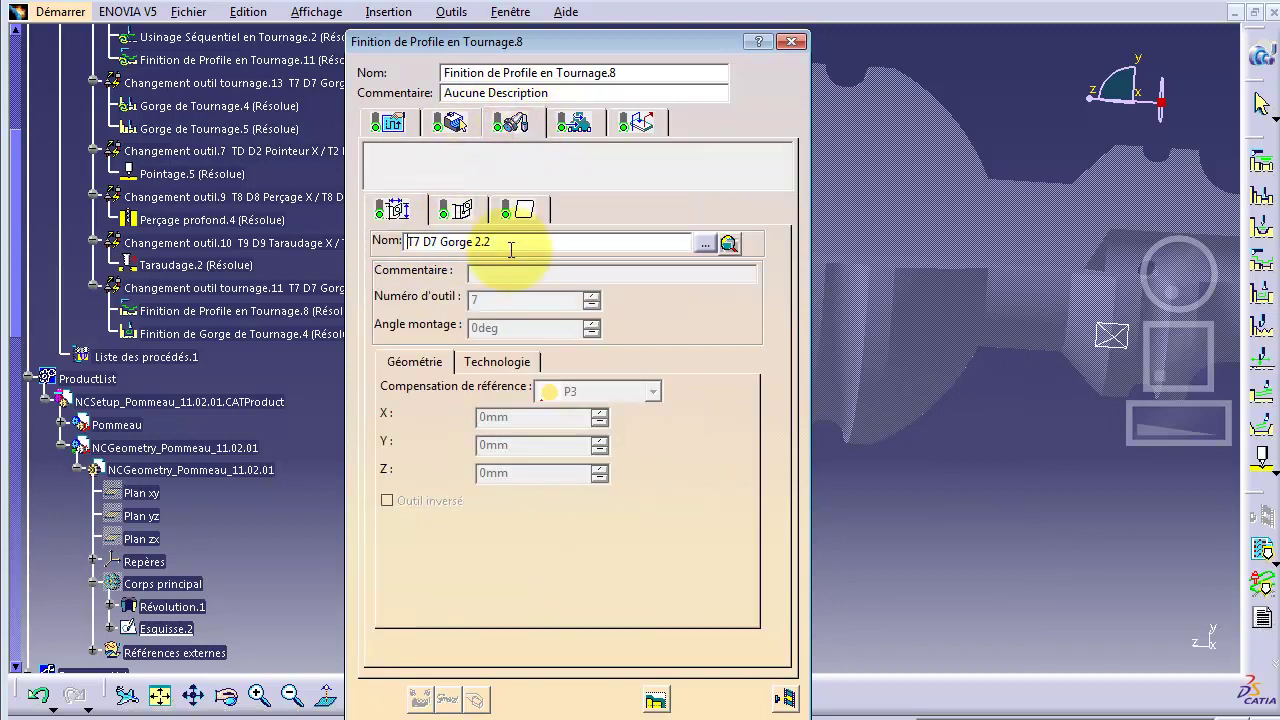
left_click(465, 130)
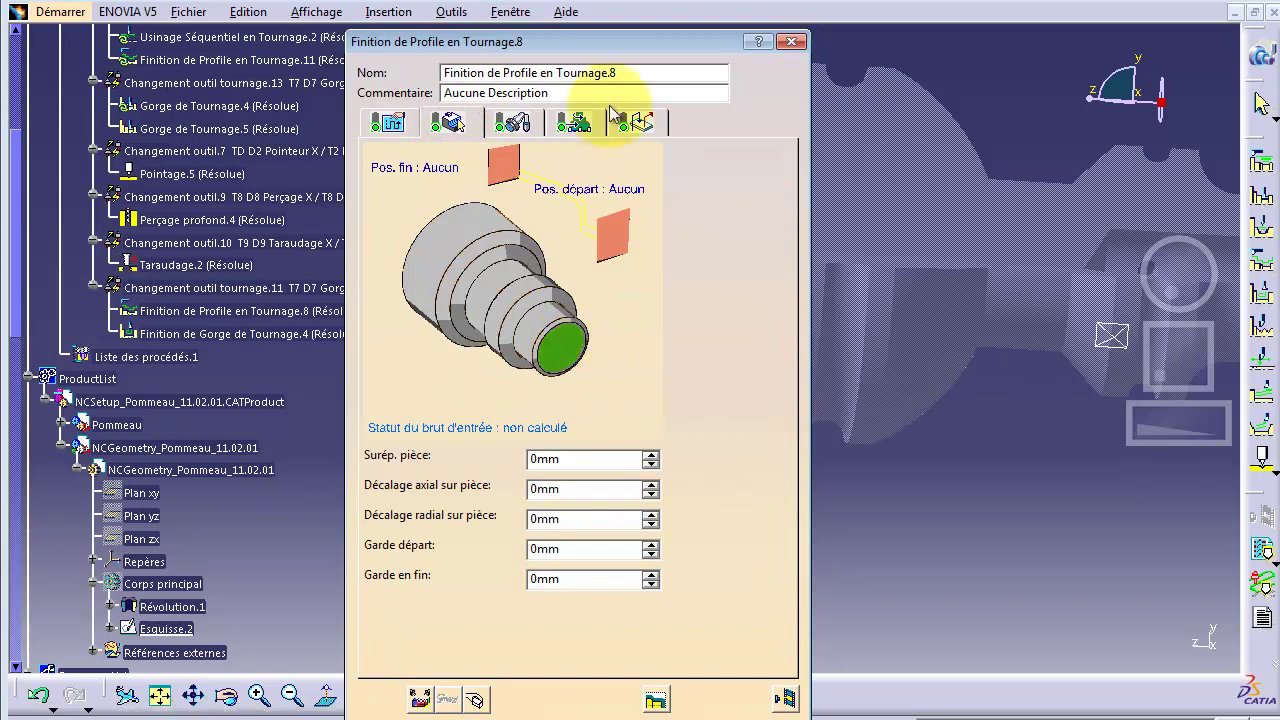
left_click_drag(607, 42, 271, 36)
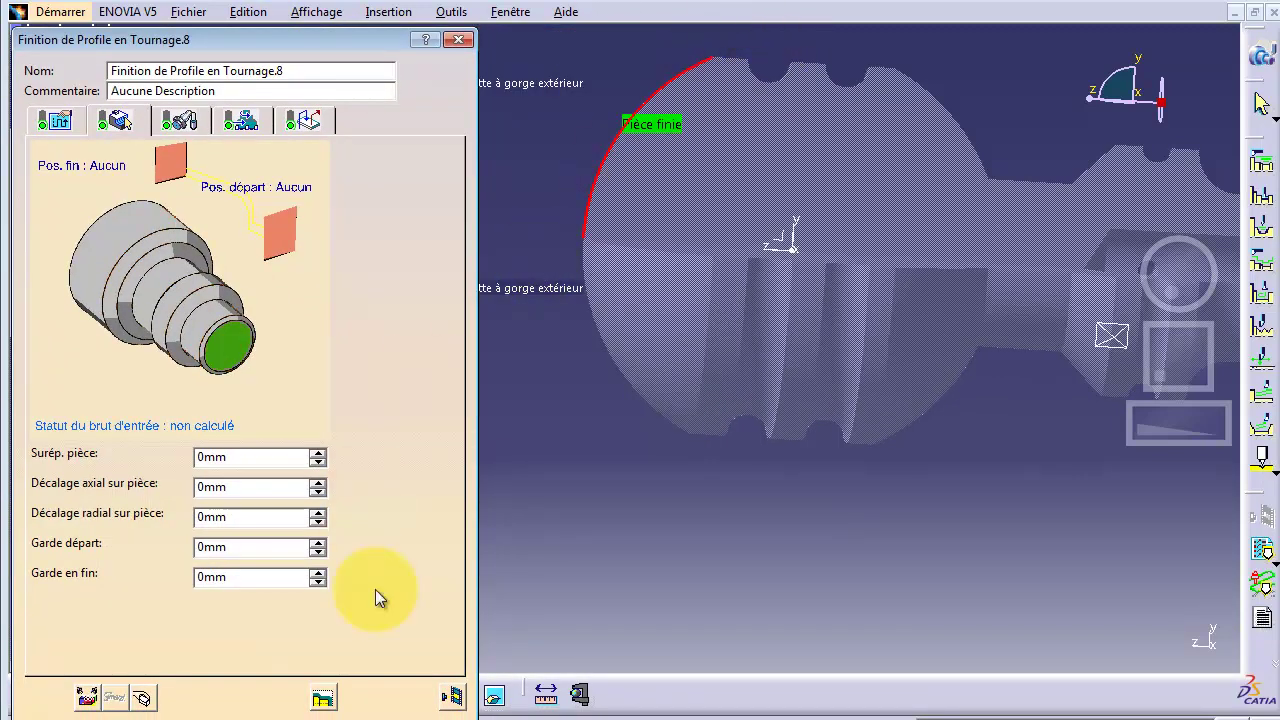
Replay the Finition de Profile en Tournage.8 tool path from its first position, then close the replay and validate the operation
left_click(452, 697)
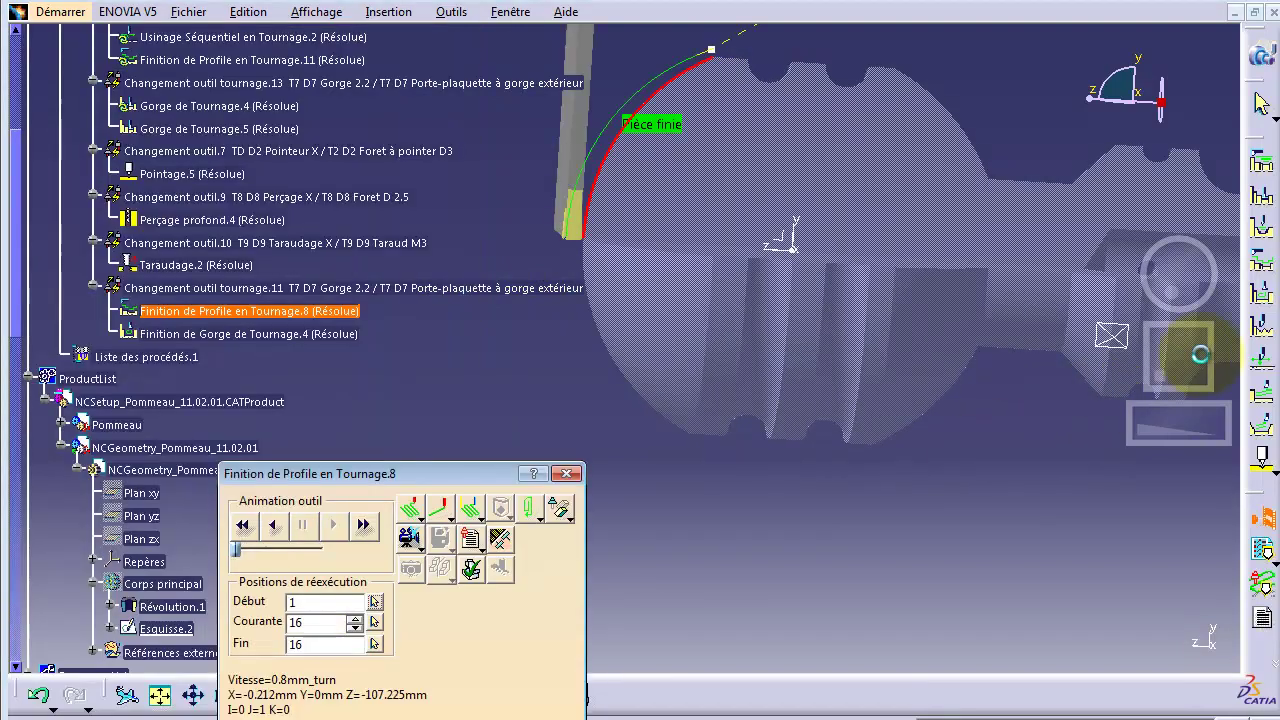
left_click(248, 528)
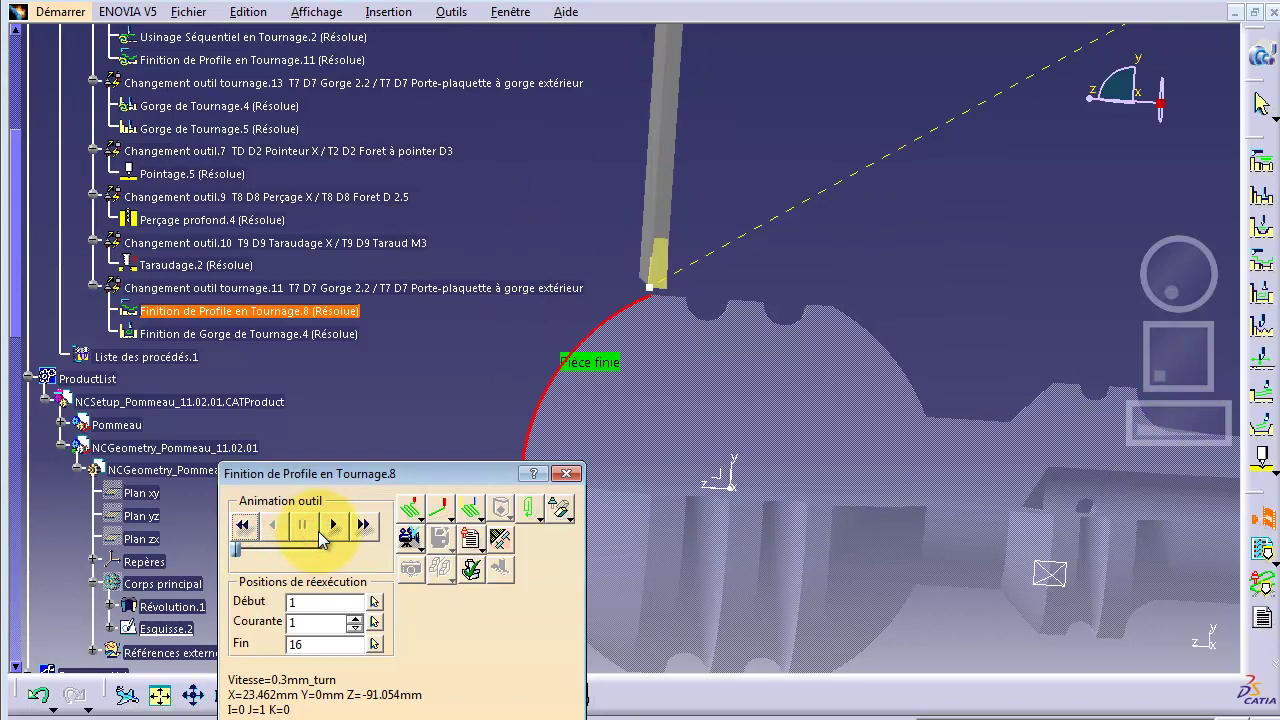
left_click(333, 527)
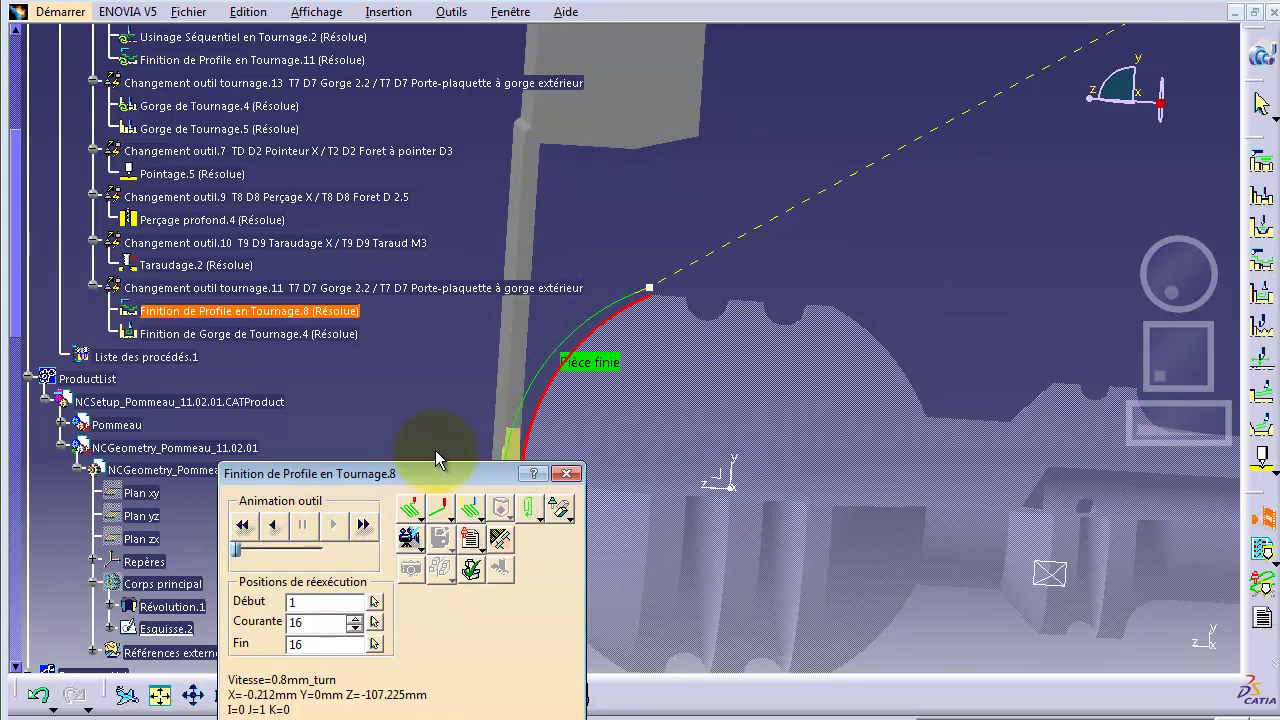
left_click_drag(443, 478, 453, 545)
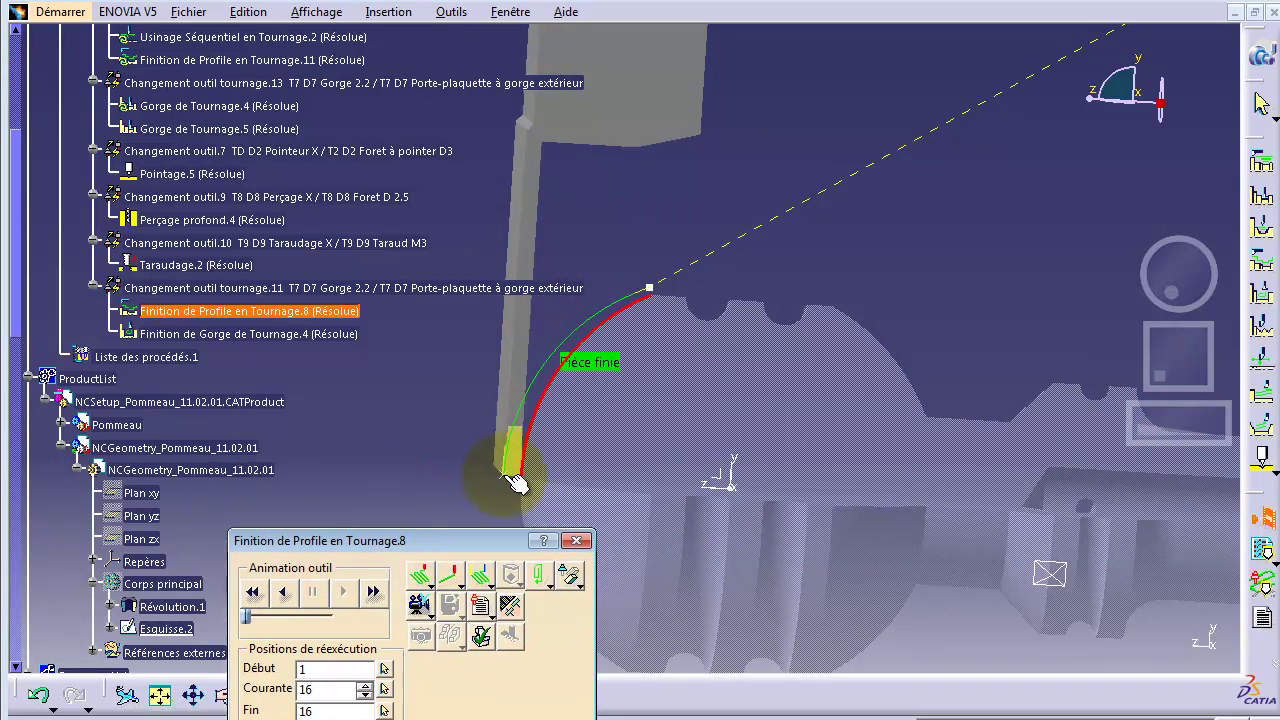
left_click_drag(536, 416, 634, 340)
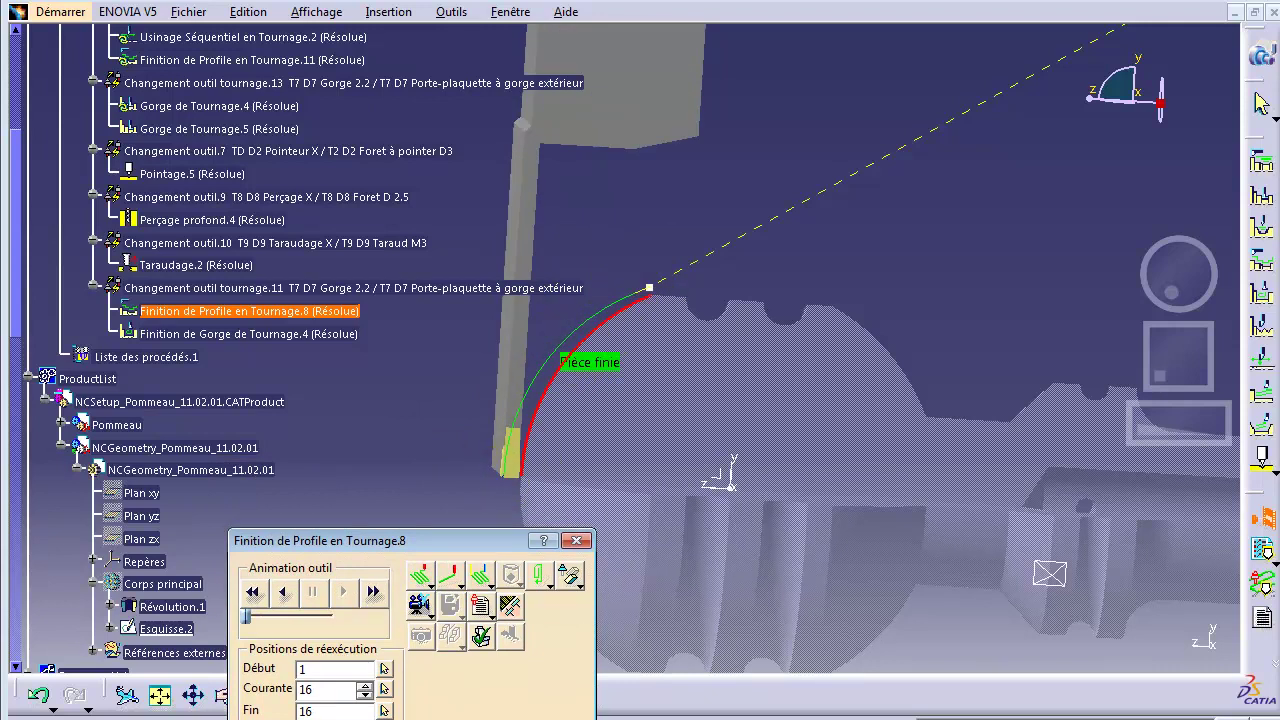
left_click(576, 540)
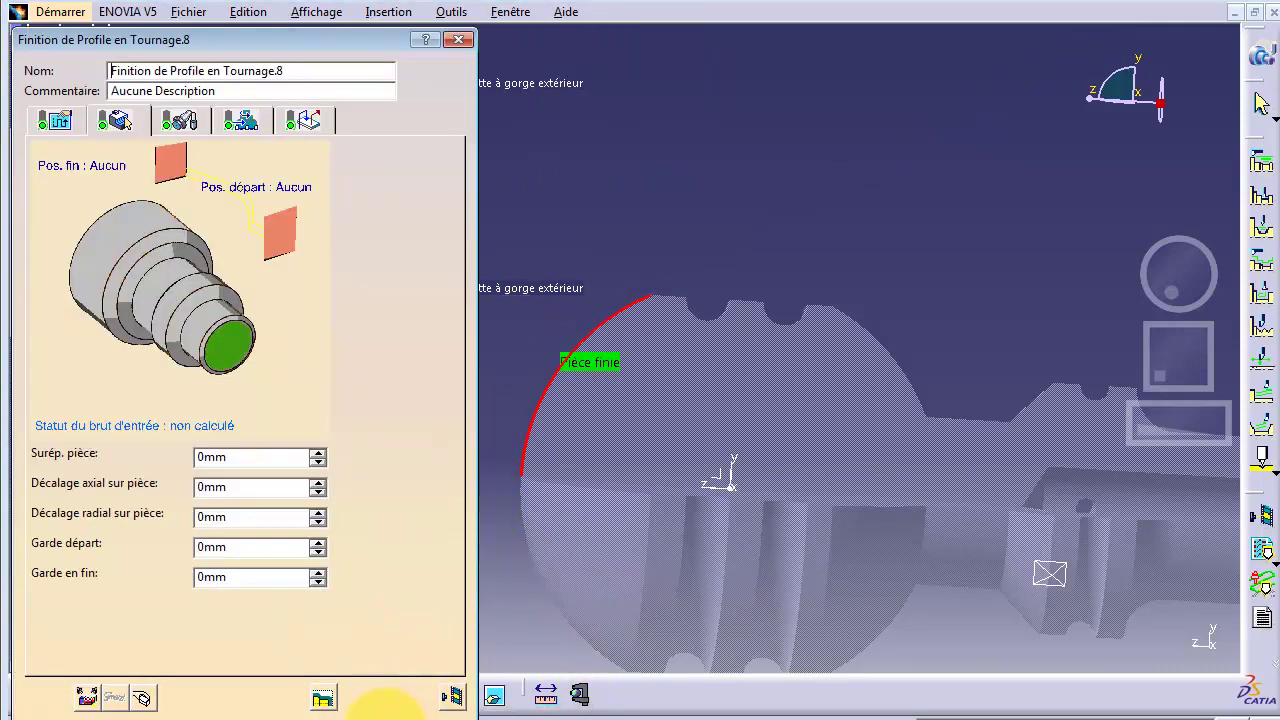
left_click(385, 712)
Open Finition de Gorge de Tournage.4 and examine its general strategy settings against the finished-part profile and the operation's tool change
left_click(262, 336, "ctrl")
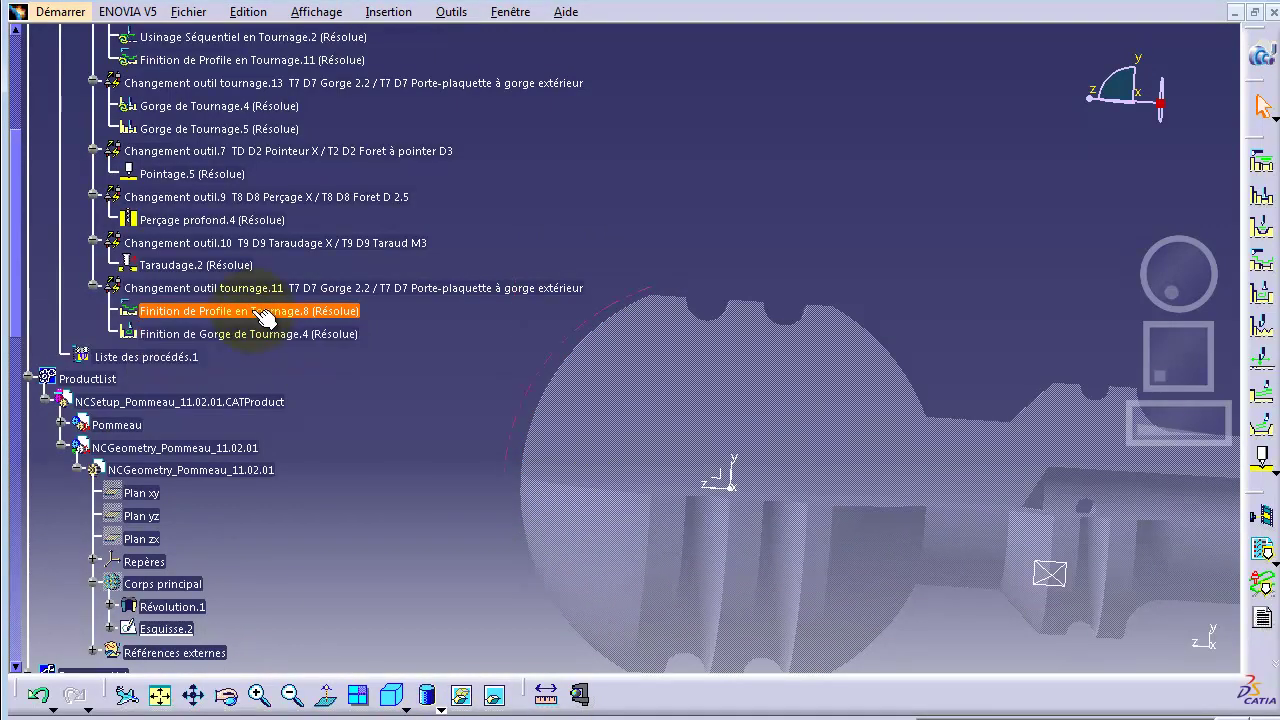
left_click(266, 334)
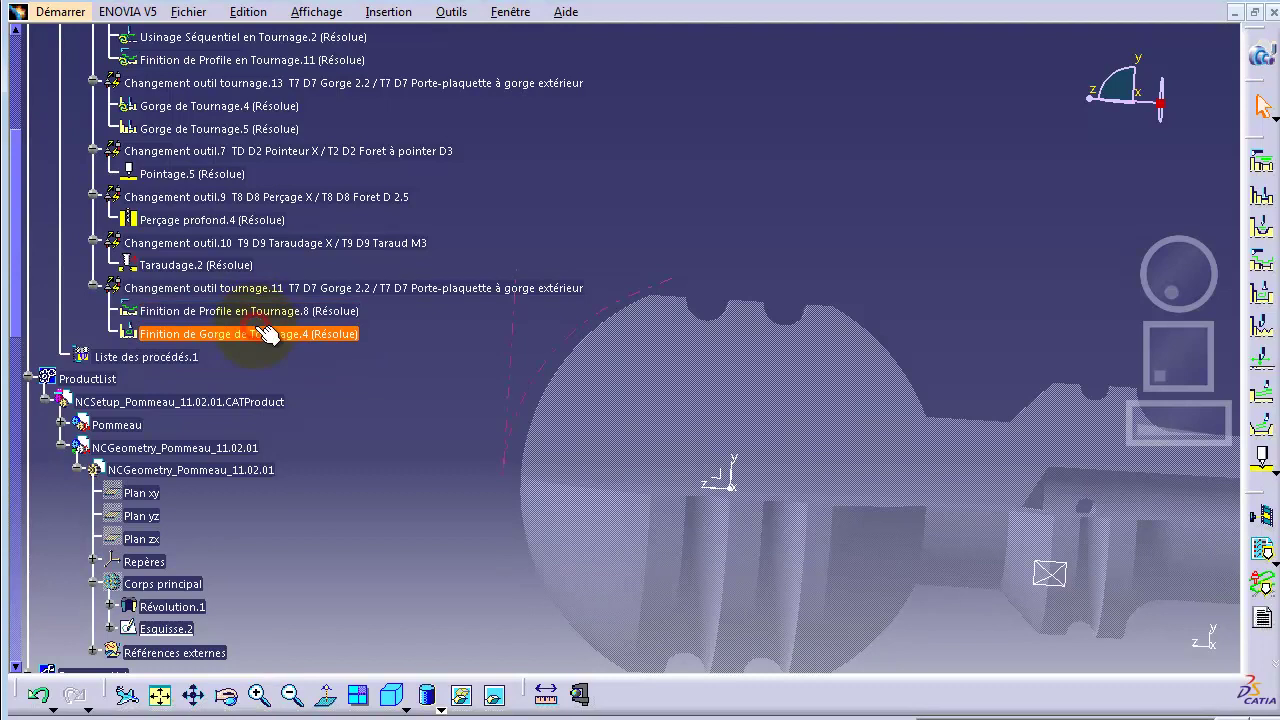
left_click(264, 333)
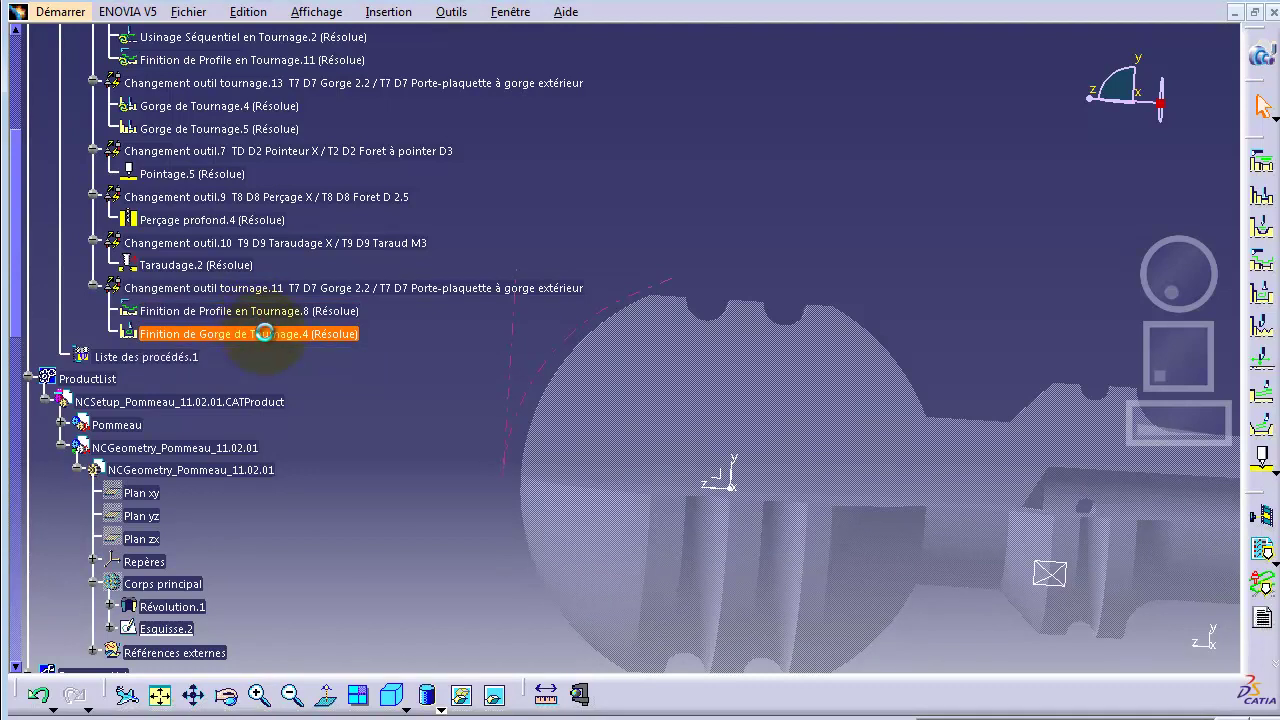
double_click(264, 333)
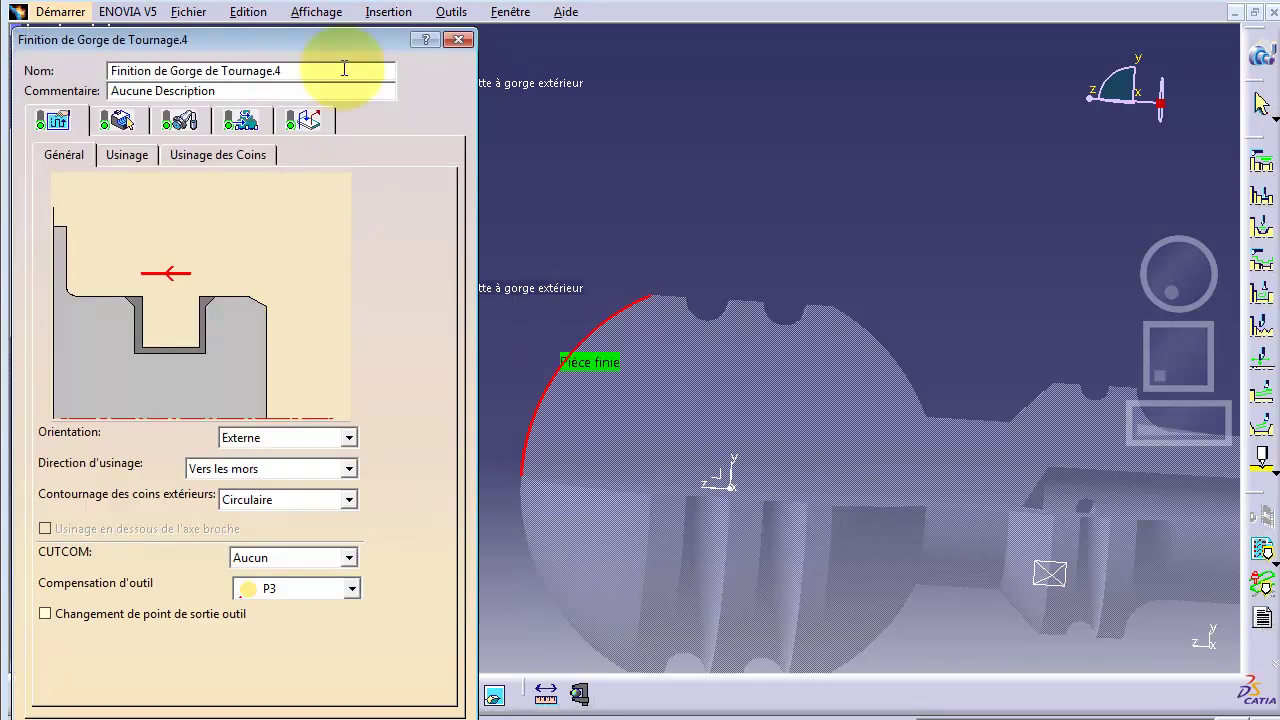
left_click_drag(327, 37, 235, 97)
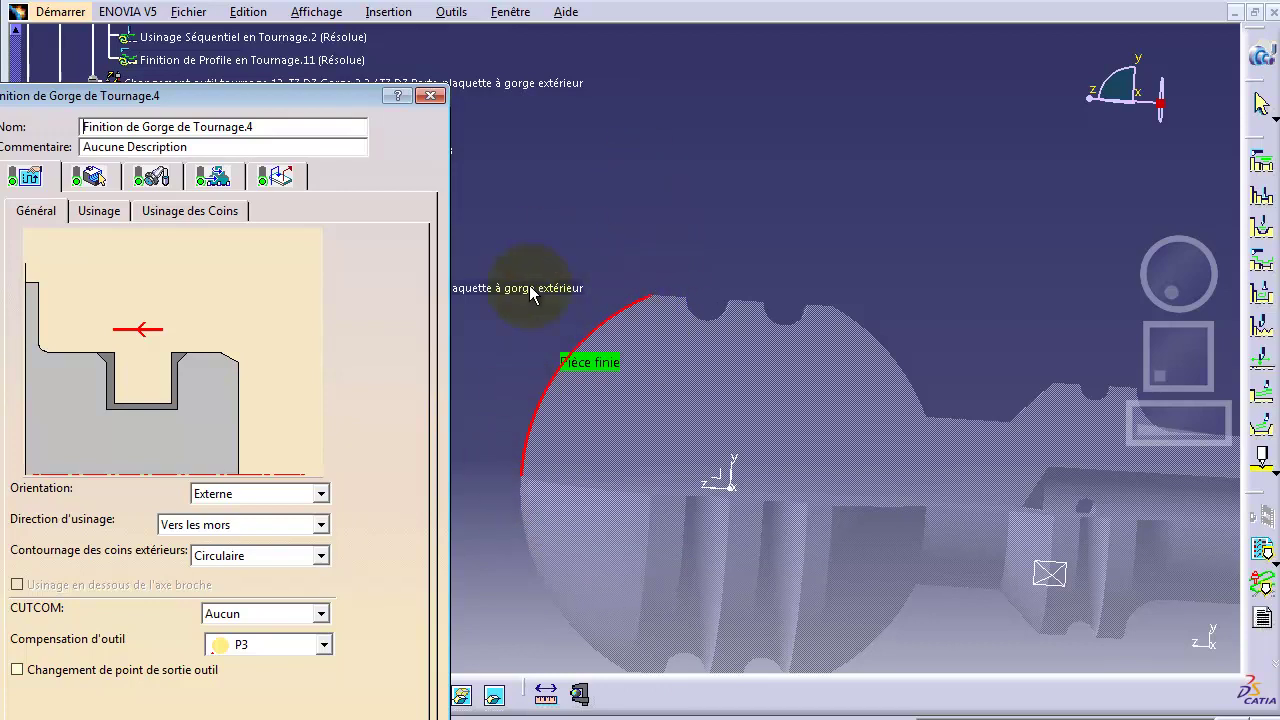
left_click_drag(248, 99, 299, 31)
Replay the Finition de Gorge de Tournage.4 tool path several times from its first position, and close the replay
left_click(472, 705)
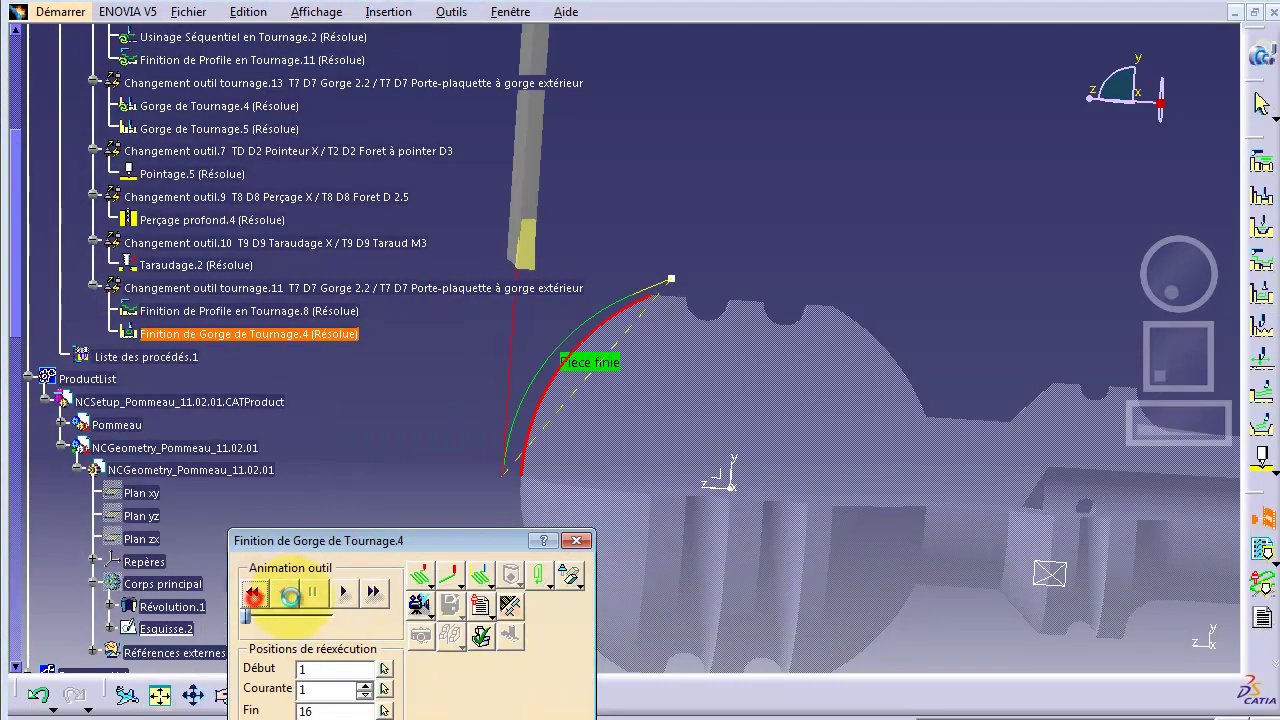
left_click(262, 594)
left_click(345, 595)
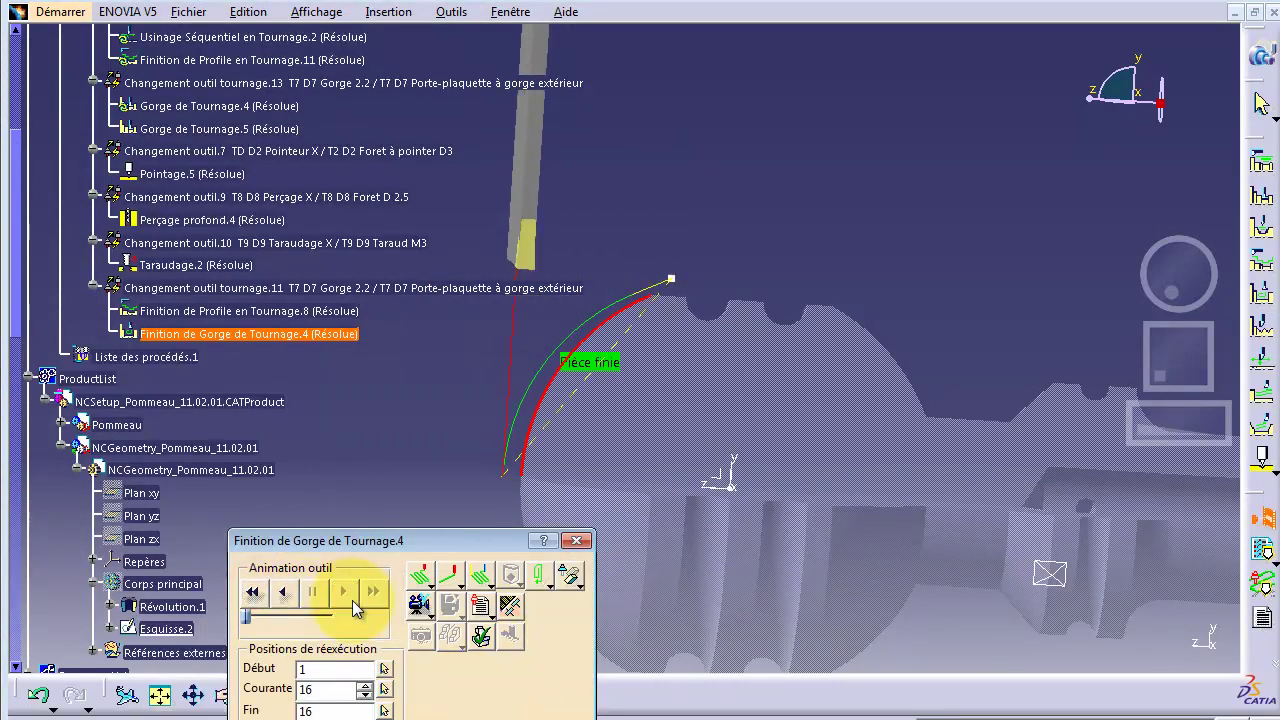
left_click(252, 592)
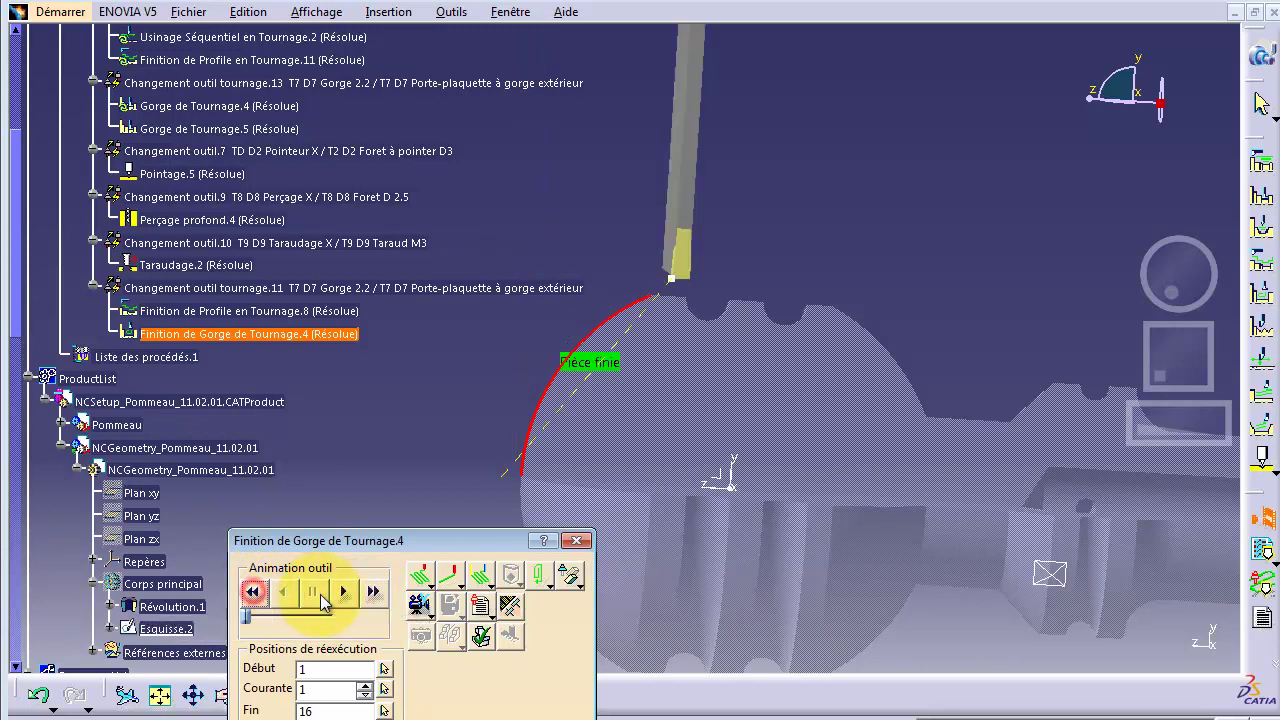
left_click(343, 592)
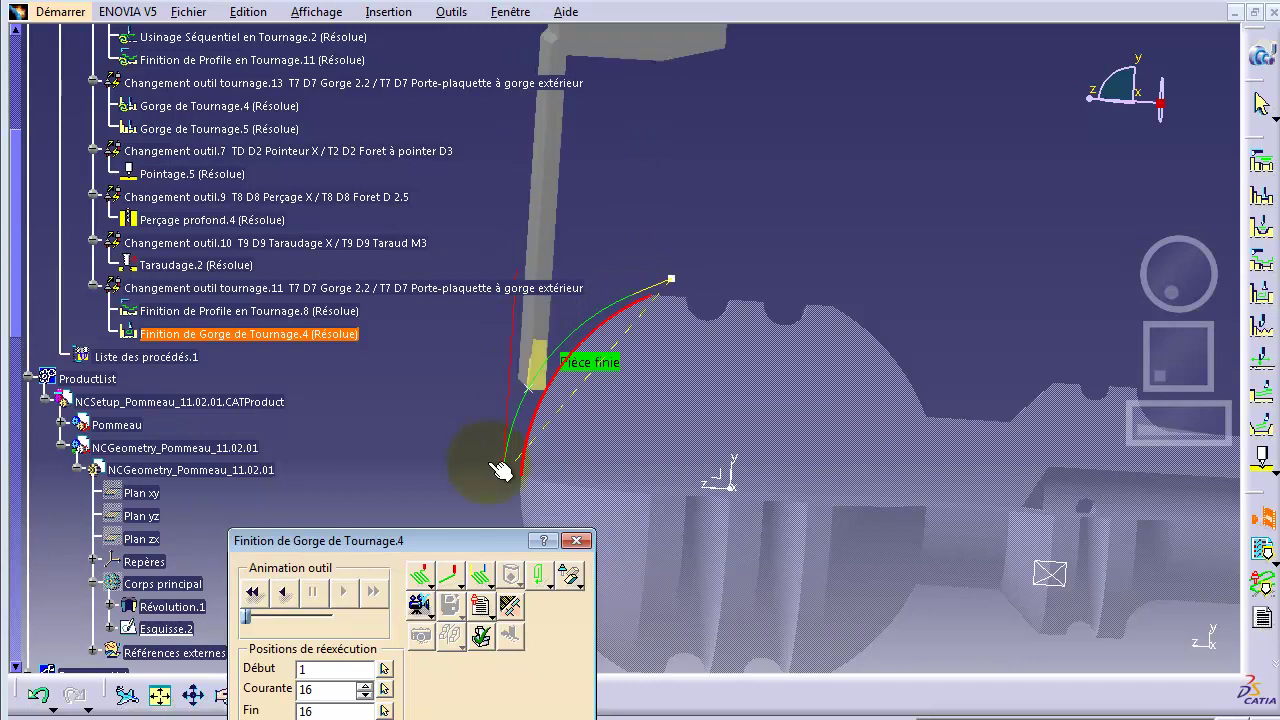
left_click(253, 591)
left_click(343, 591)
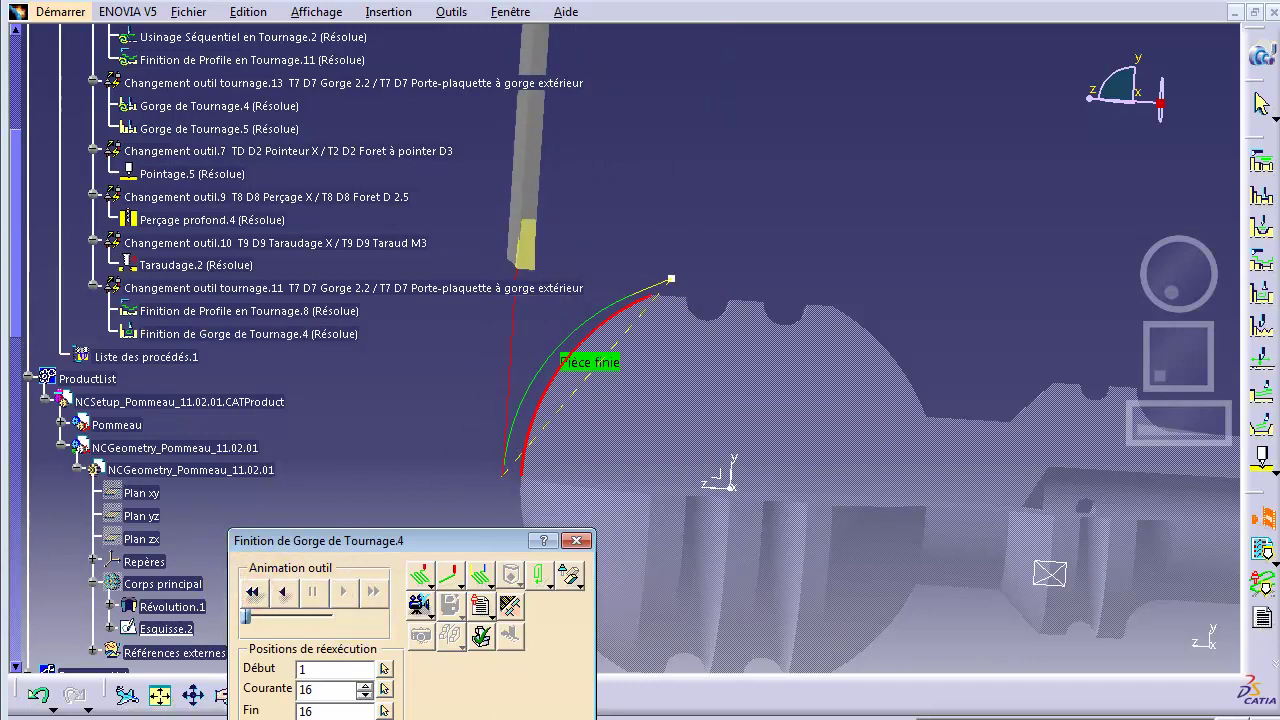
left_click(576, 540)
Examine the engagement and retract parameters in the machining strategy of Finition de Gorge de Tournage.4, and close the operation
left_click(158, 143)
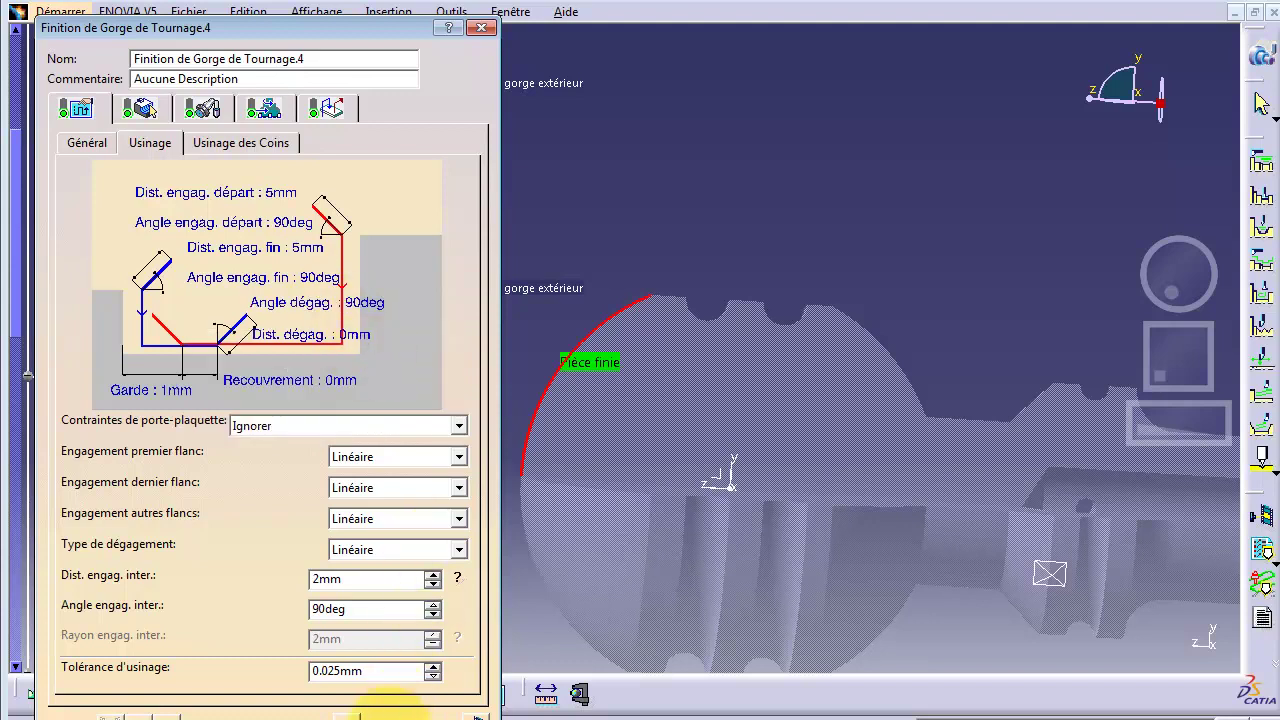
left_click(375, 716)
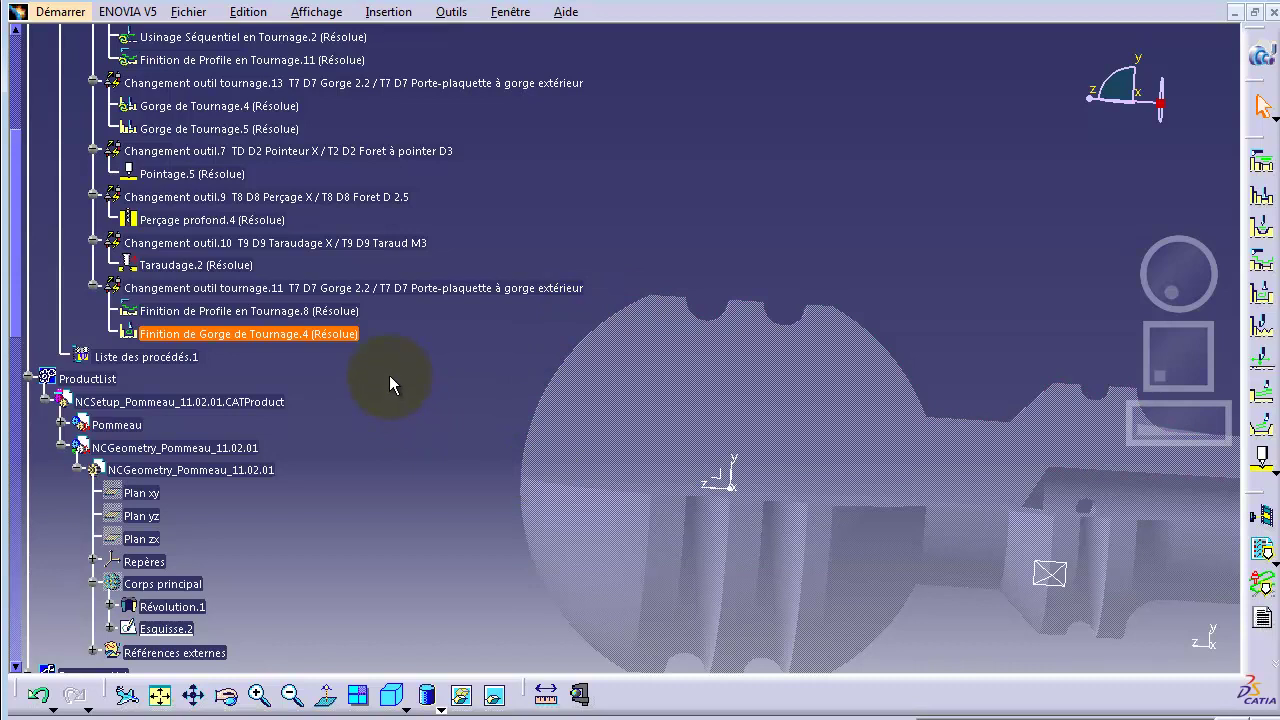
scroll(463, 378, "up", 1)
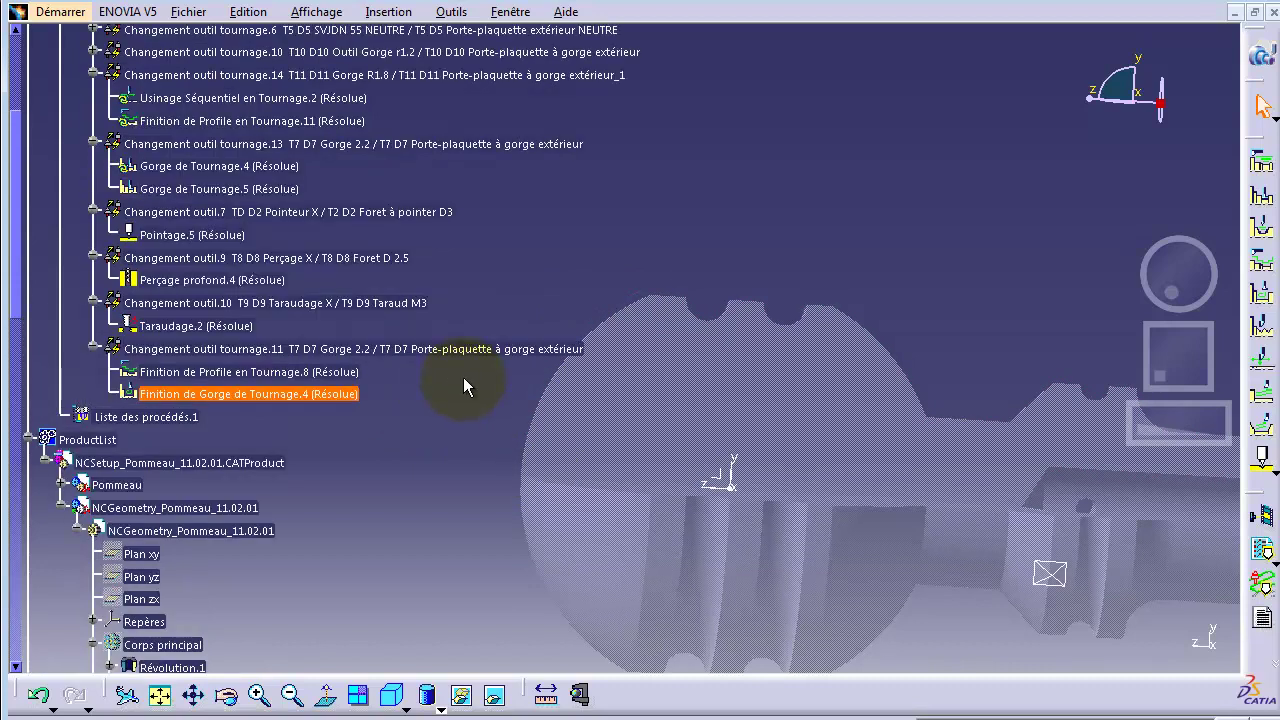
scroll(463, 376, "up", 1)
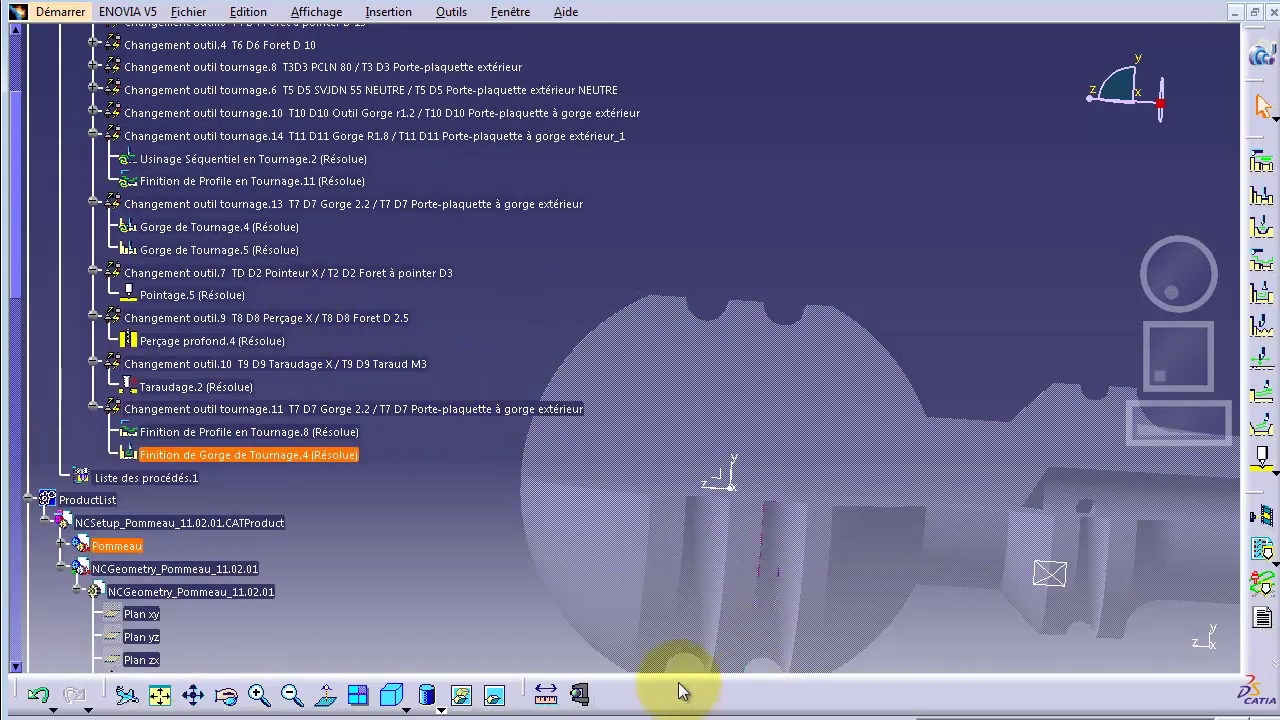
middle_click_drag(1143, 457, 1092, 438)
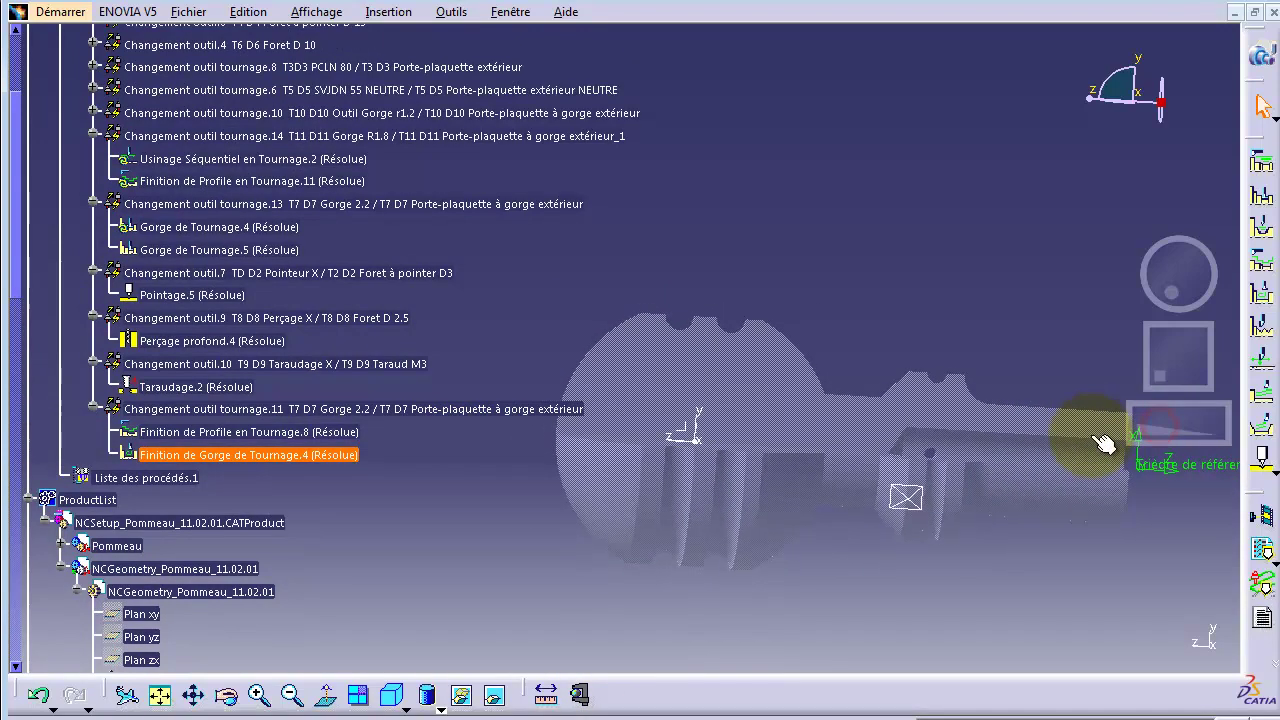